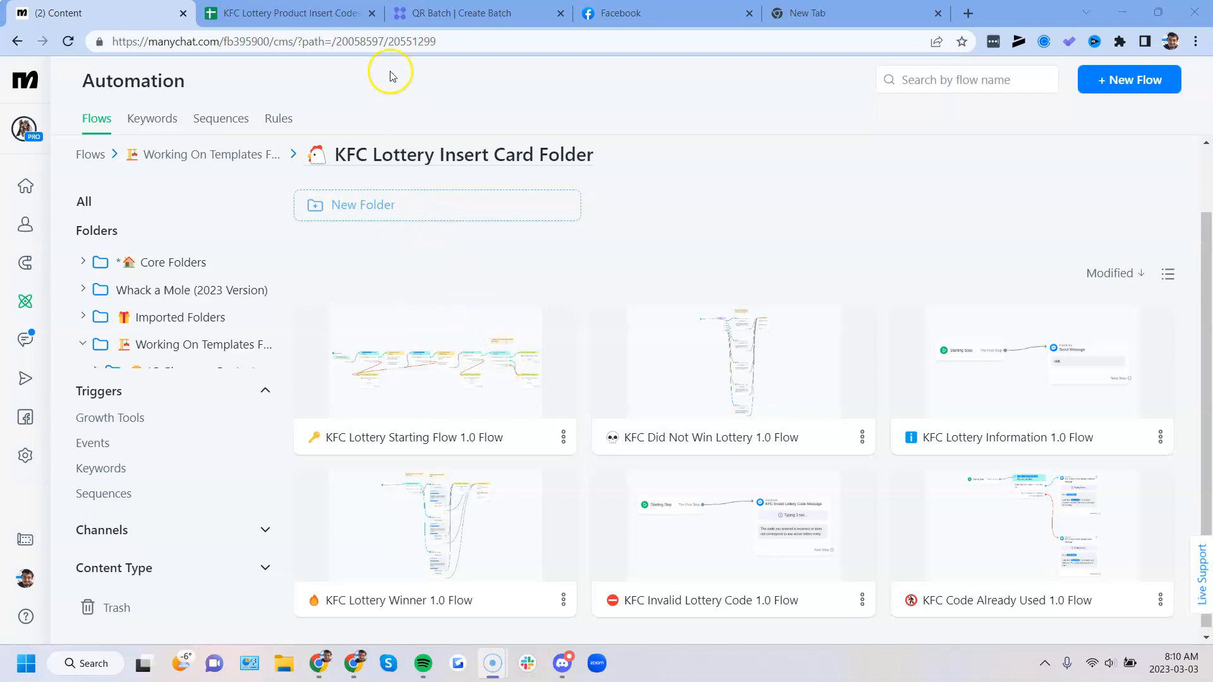
- Review the QR code batch summary in QR Batch, and open the KFC Lottery Starting Flow 1.0 Flow in Manychat
{"action": "left_click", "coordinate": [436, 13]}
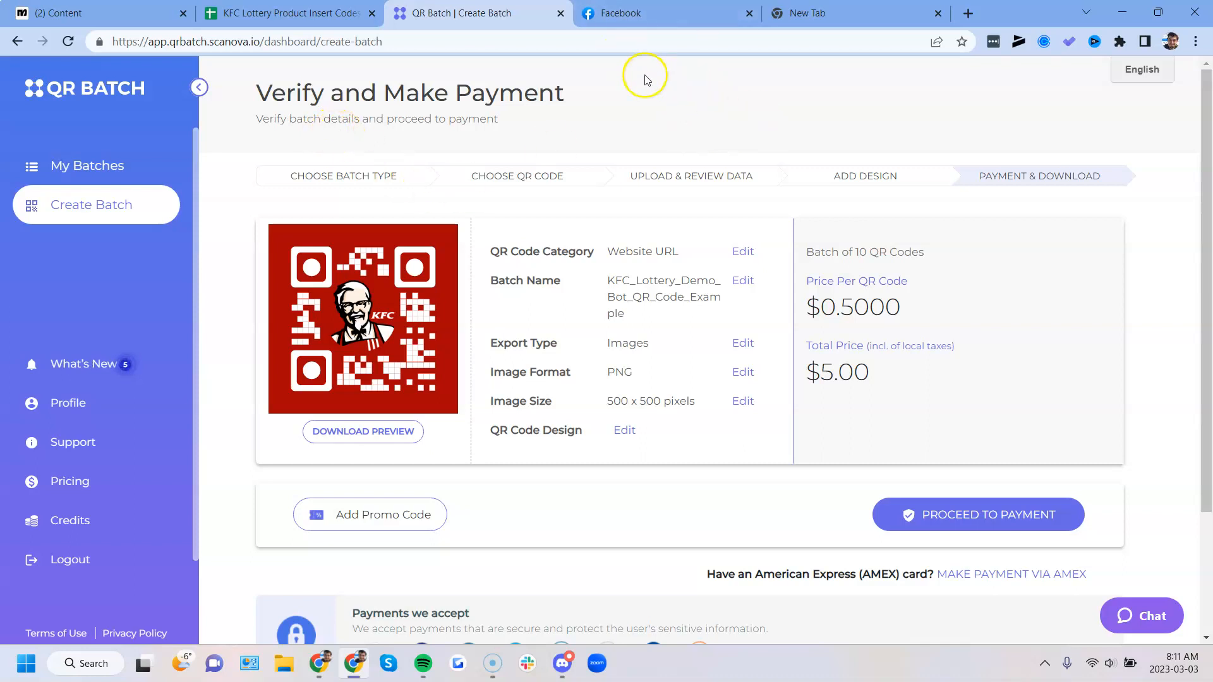
{"action": "left_click", "coordinate": [106, 12]}
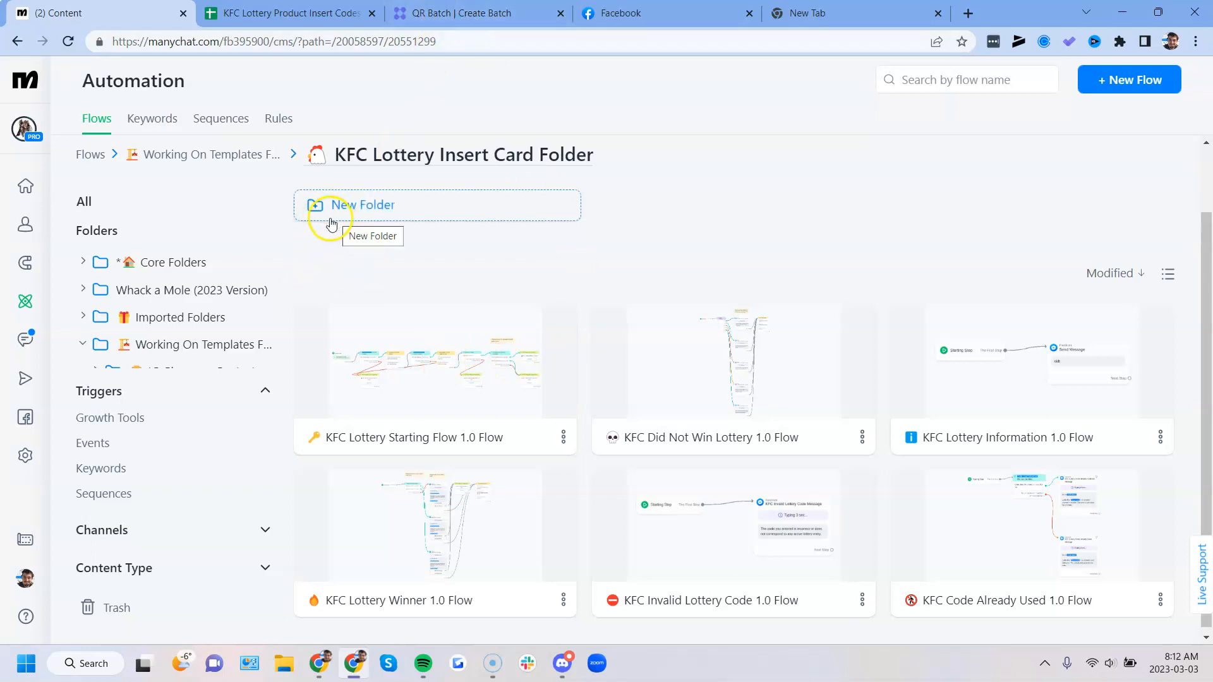
{"action": "left_click", "coordinate": [435, 348]}
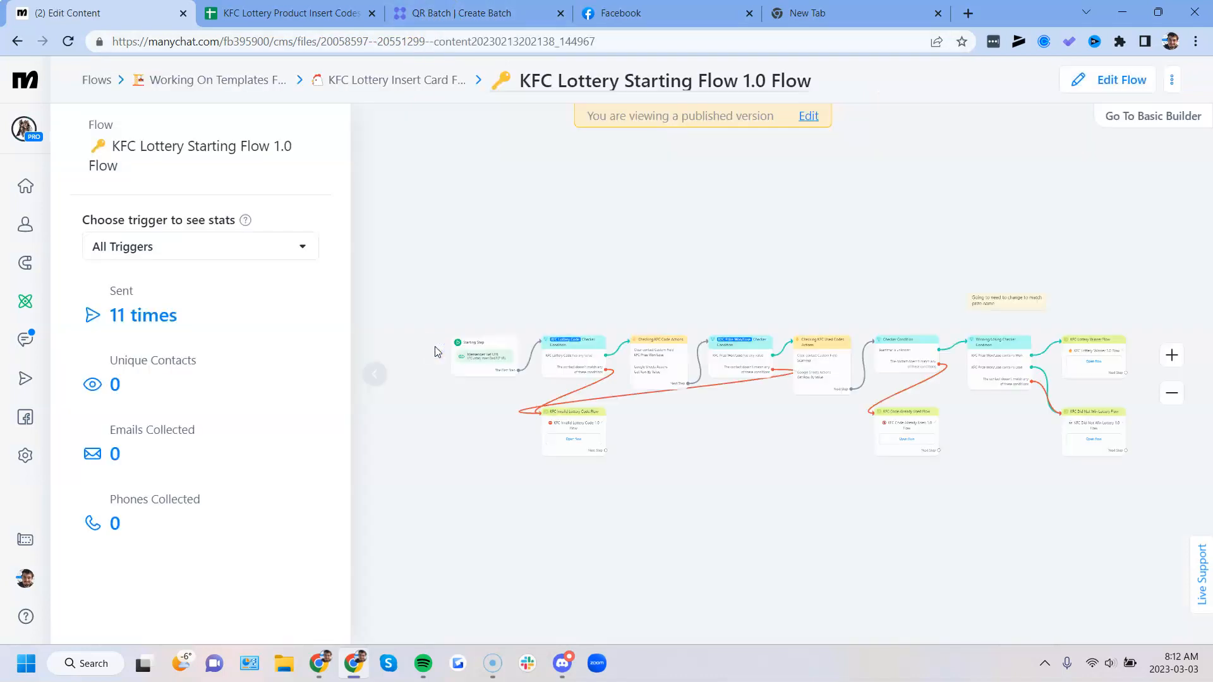
{"action": "scroll", "coordinate": [460, 365], "scroll_direction": "up", "scroll_amount": 3}
{"action": "left_click", "coordinate": [381, 367]}
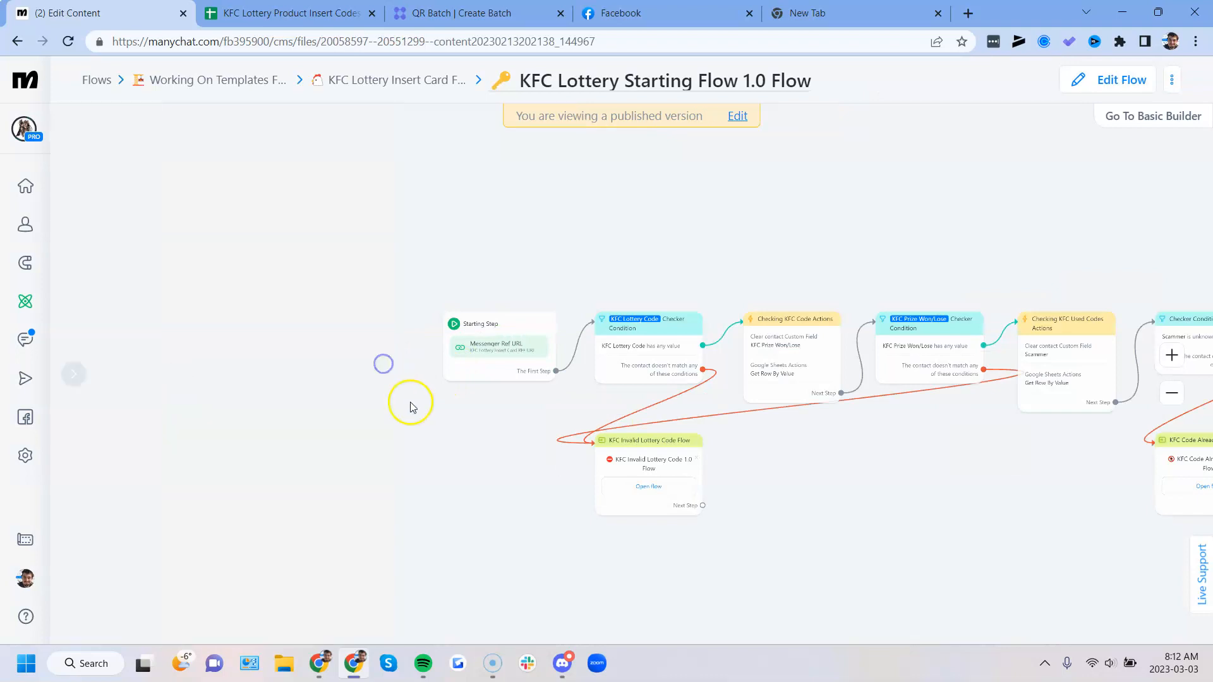
- Open the Messenger Ref URL trigger of the starting step and examine its URL and custom ref parameter
{"action": "left_click_drag", "start_coordinate": [411, 406], "coordinate": [441, 412]}
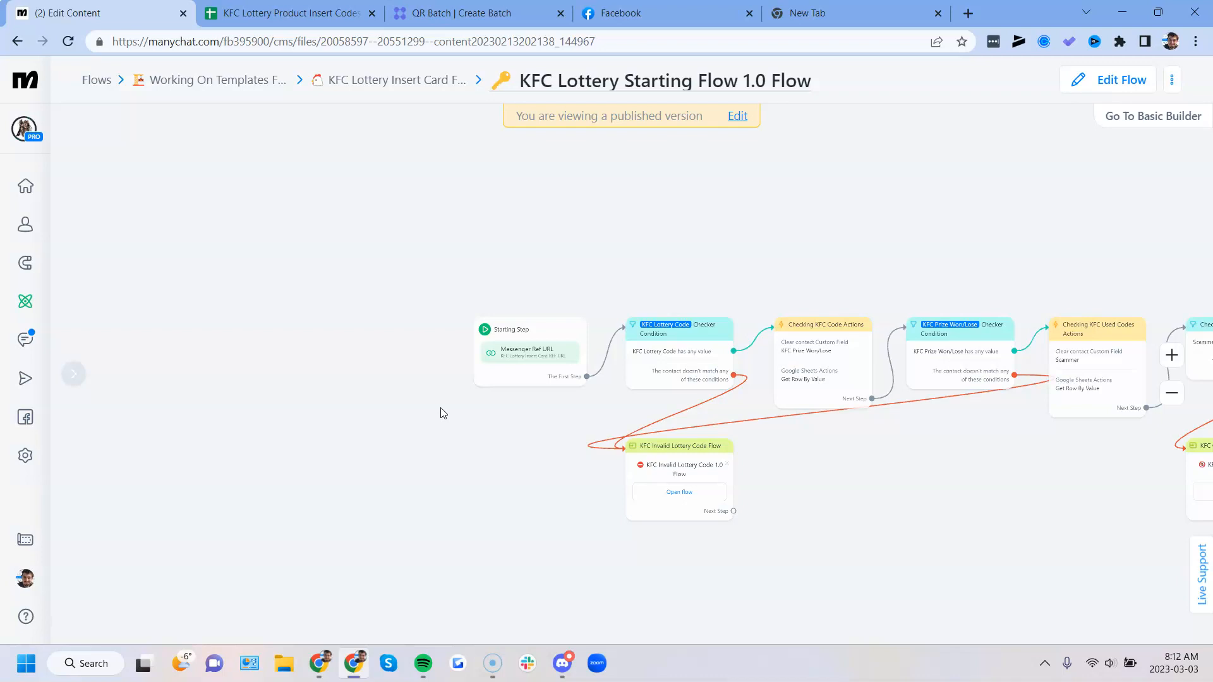
{"action": "left_click", "coordinate": [497, 368]}
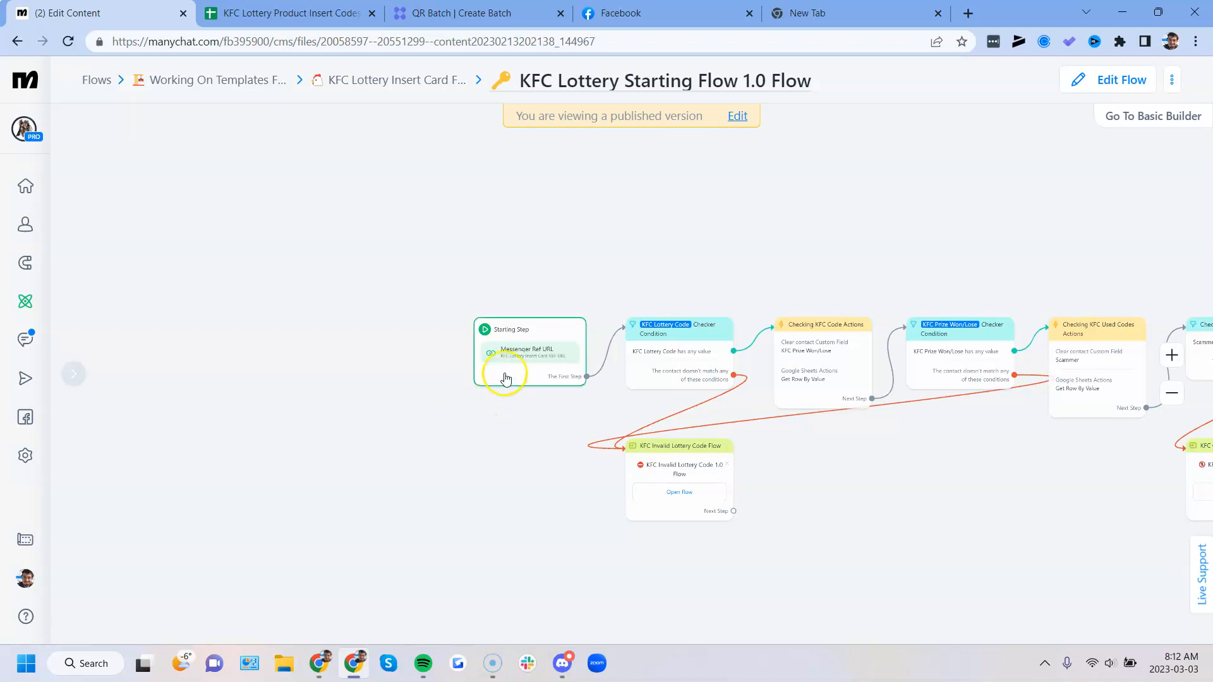
{"action": "left_click", "coordinate": [214, 265]}
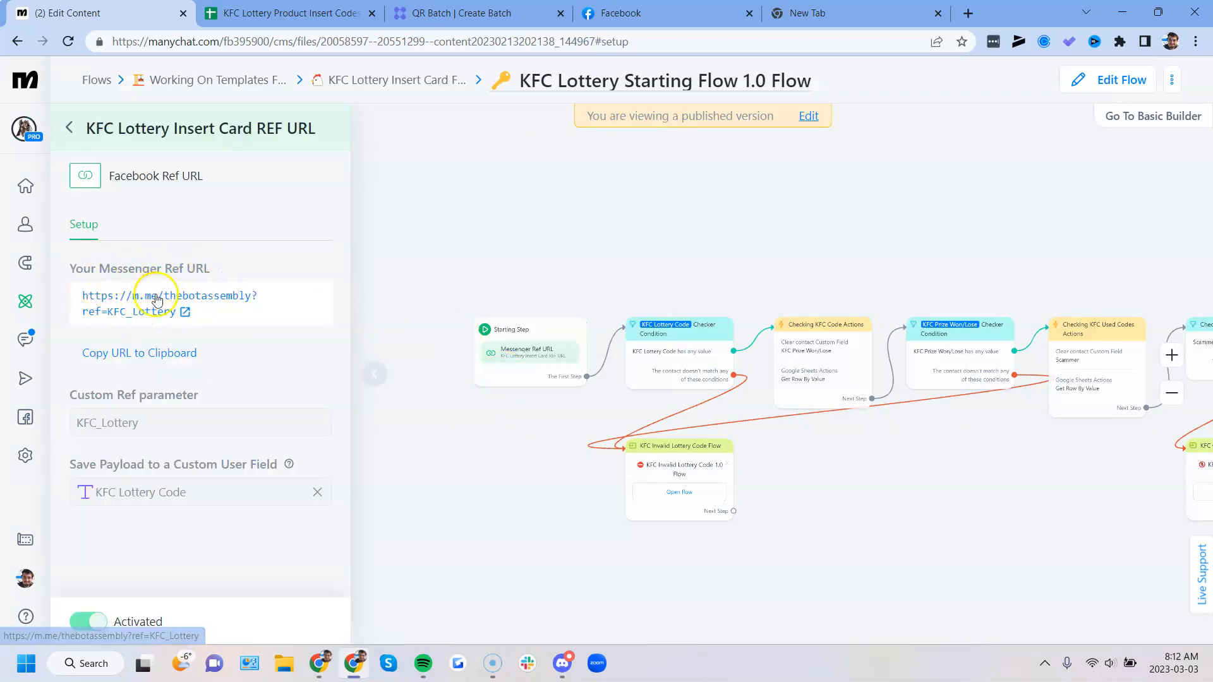
{"action": "left_click_drag", "start_coordinate": [65, 393], "coordinate": [199, 392]}
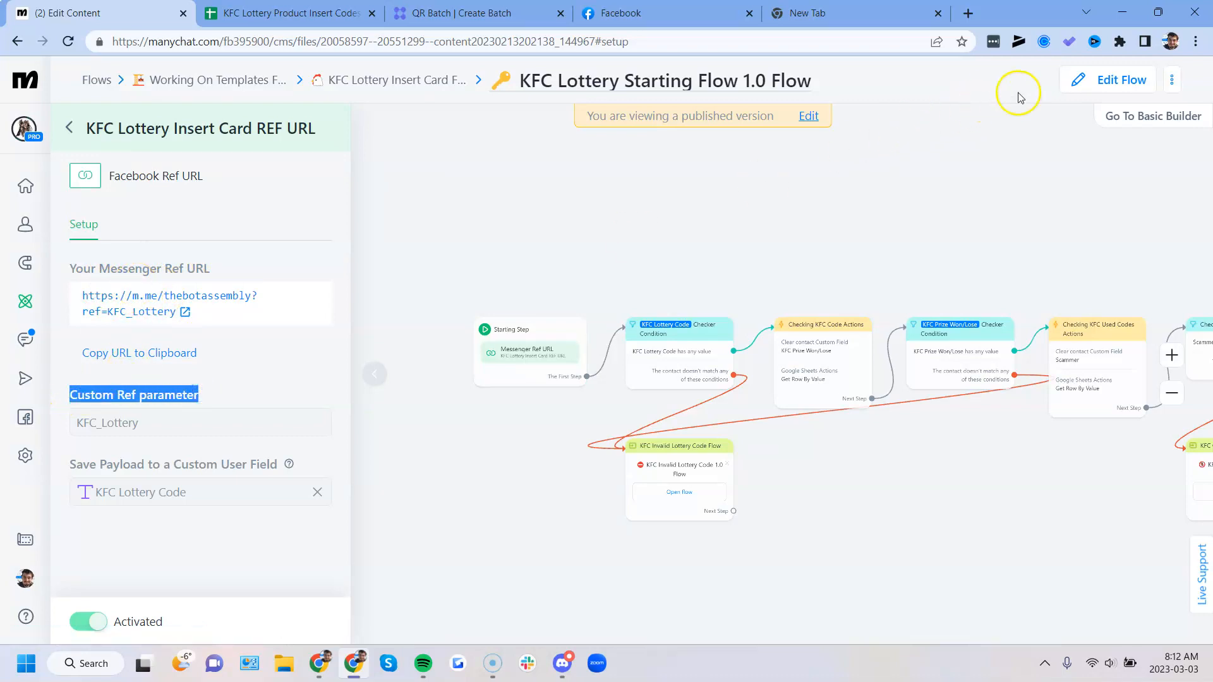
- Put the flow into edit mode and open the settings of the KFC Lottery Insert Card REF URL trigger
{"action": "left_click", "coordinate": [1076, 80]}
{"action": "left_click", "coordinate": [211, 351]}
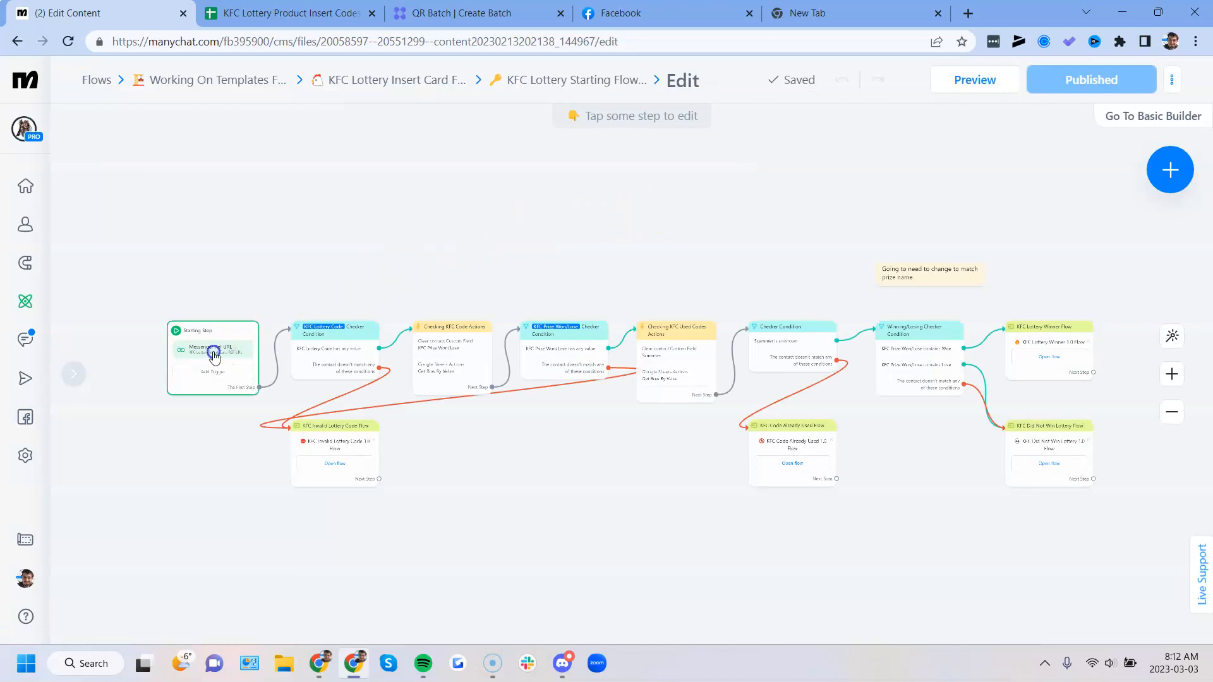
{"action": "left_click", "coordinate": [168, 256]}
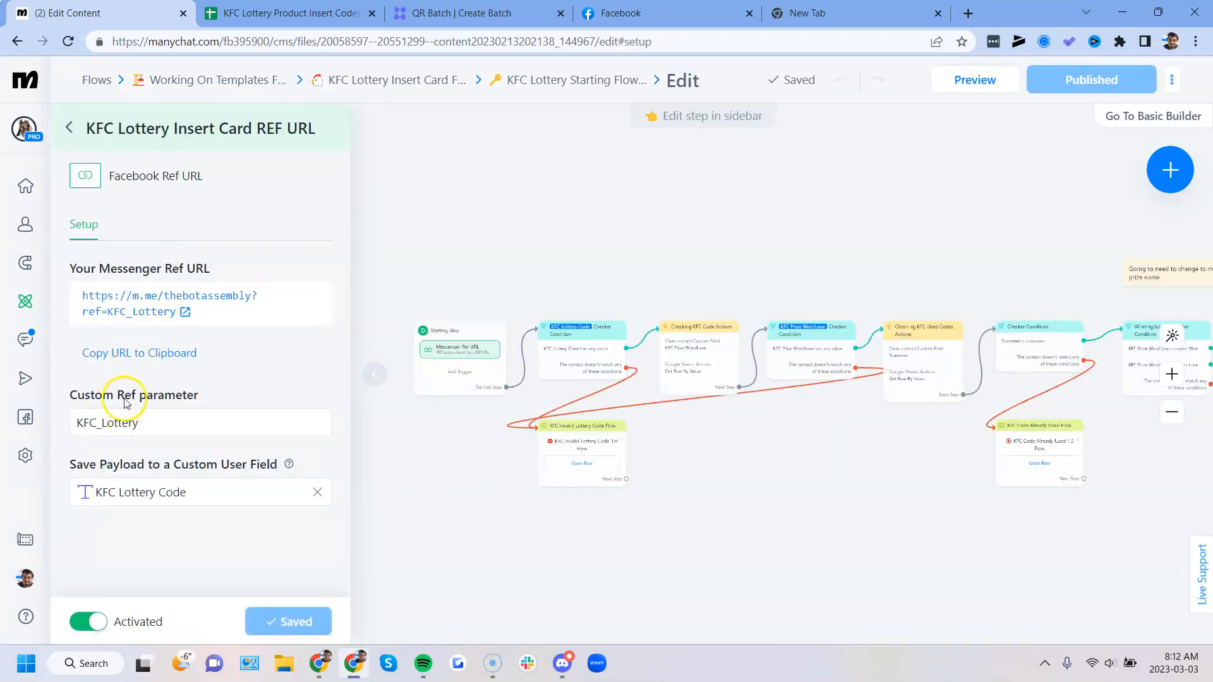
- Examine the setting that saves the ref URL payload to a custom user field, including its help text
{"action": "left_click_drag", "start_coordinate": [75, 466], "coordinate": [220, 454]}
{"action": "left_click", "coordinate": [151, 464]}
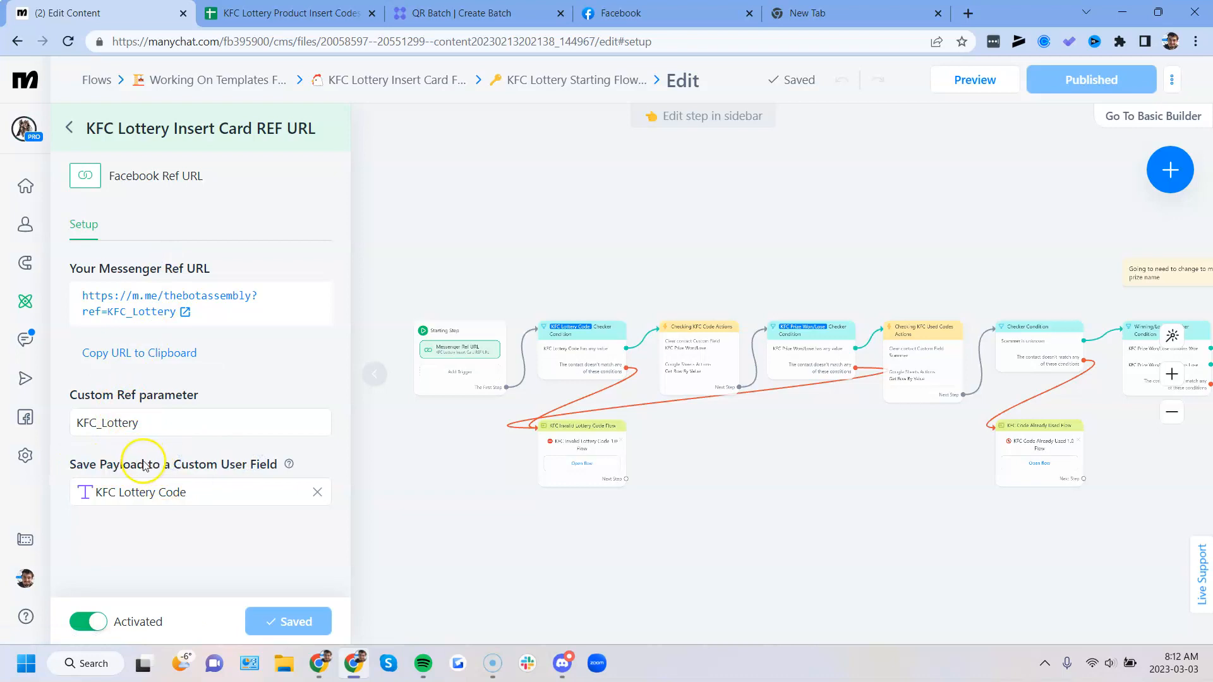
{"action": "left_click_drag", "start_coordinate": [173, 467], "coordinate": [264, 465]}
{"action": "left_click", "coordinate": [133, 466]}
{"action": "double_click", "coordinate": [133, 466]}
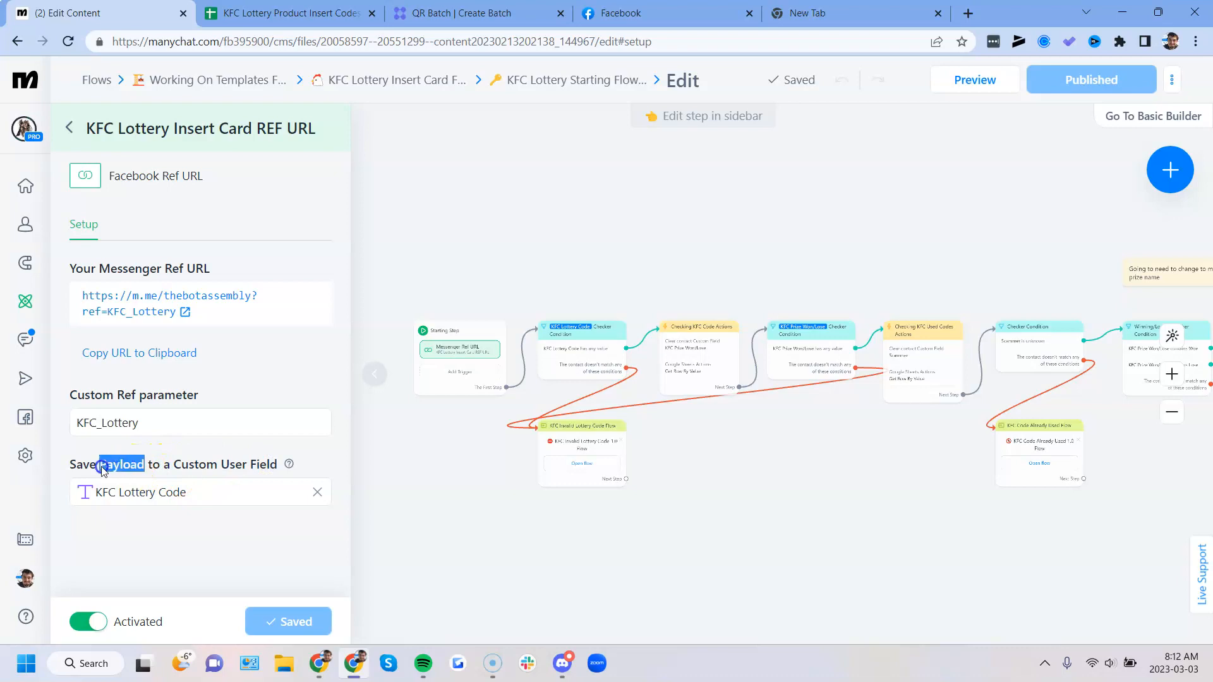
{"action": "left_click", "coordinate": [212, 467]}
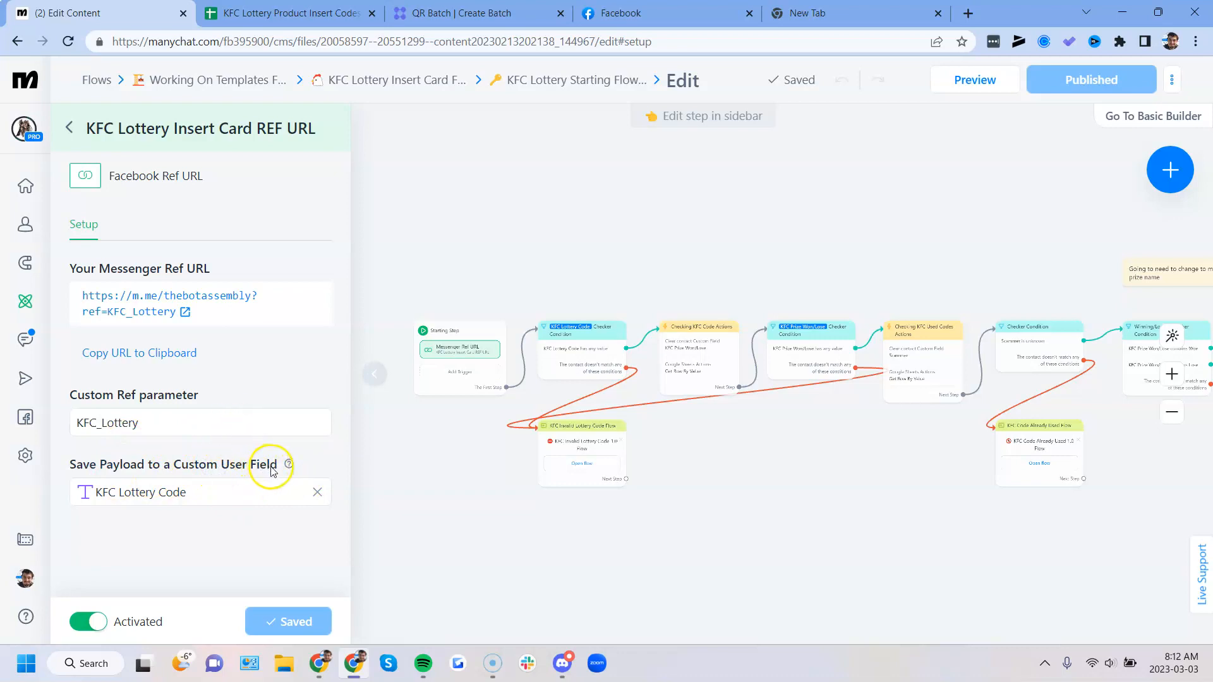
{"action": "mouse_move", "coordinate": [287, 465]}
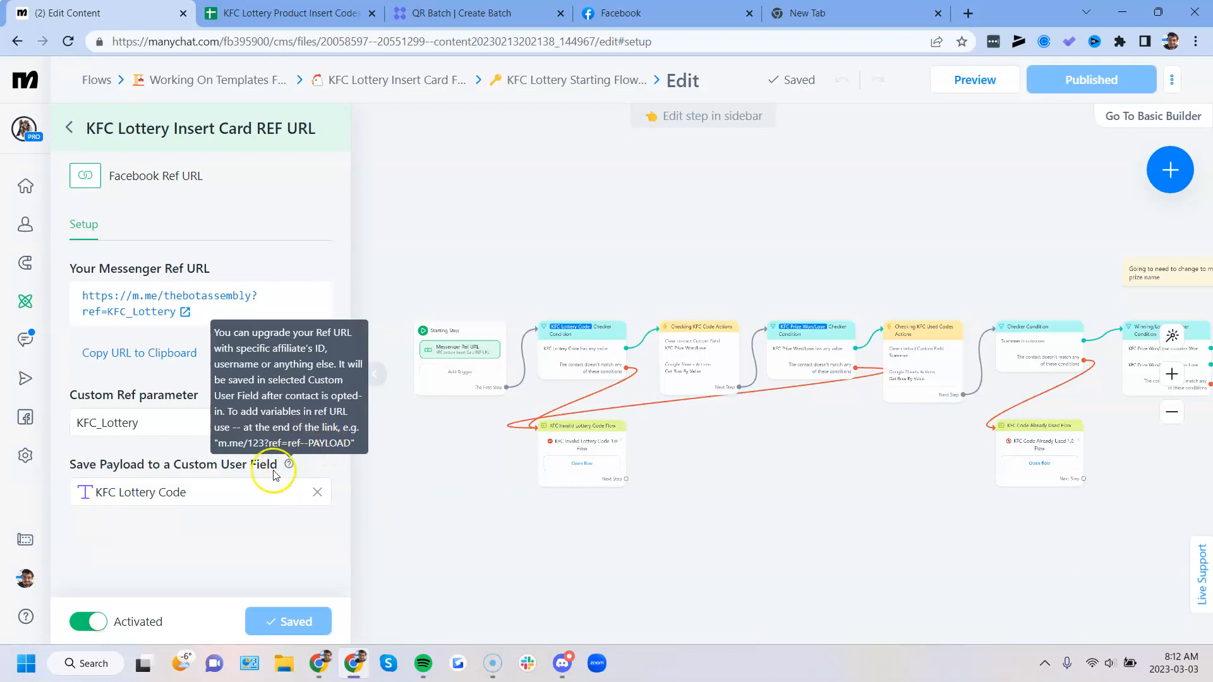
- Examine the prepared m.me link in the New Tab page: the base ref URL, the double-dash separator and the lottery code payload
{"action": "left_click", "coordinate": [804, 11]}
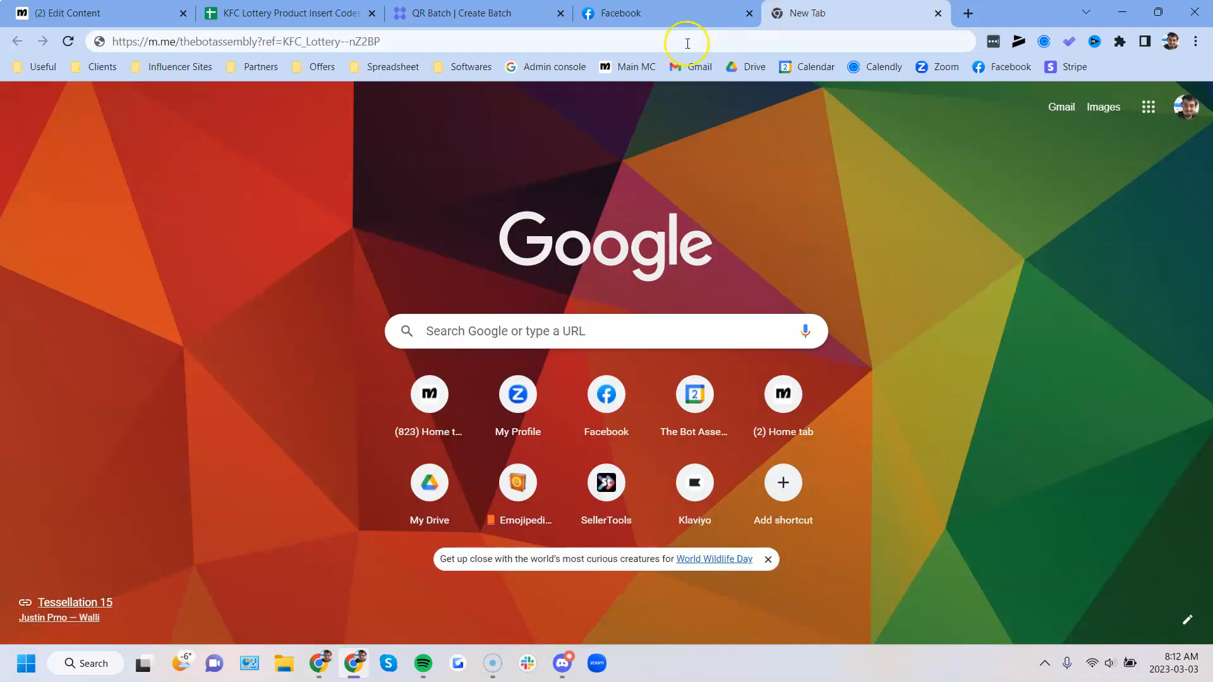
{"action": "left_click_drag", "start_coordinate": [341, 43], "coordinate": [108, 54]}
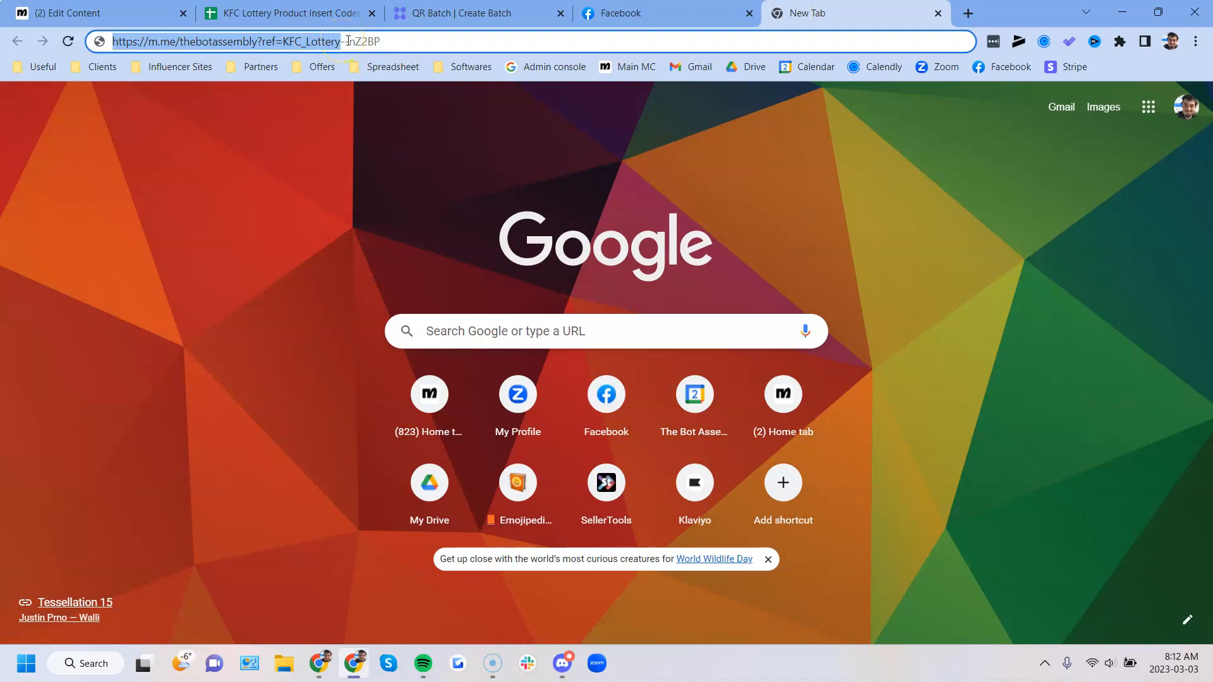
{"action": "left_click_drag", "start_coordinate": [348, 41], "coordinate": [341, 41]}
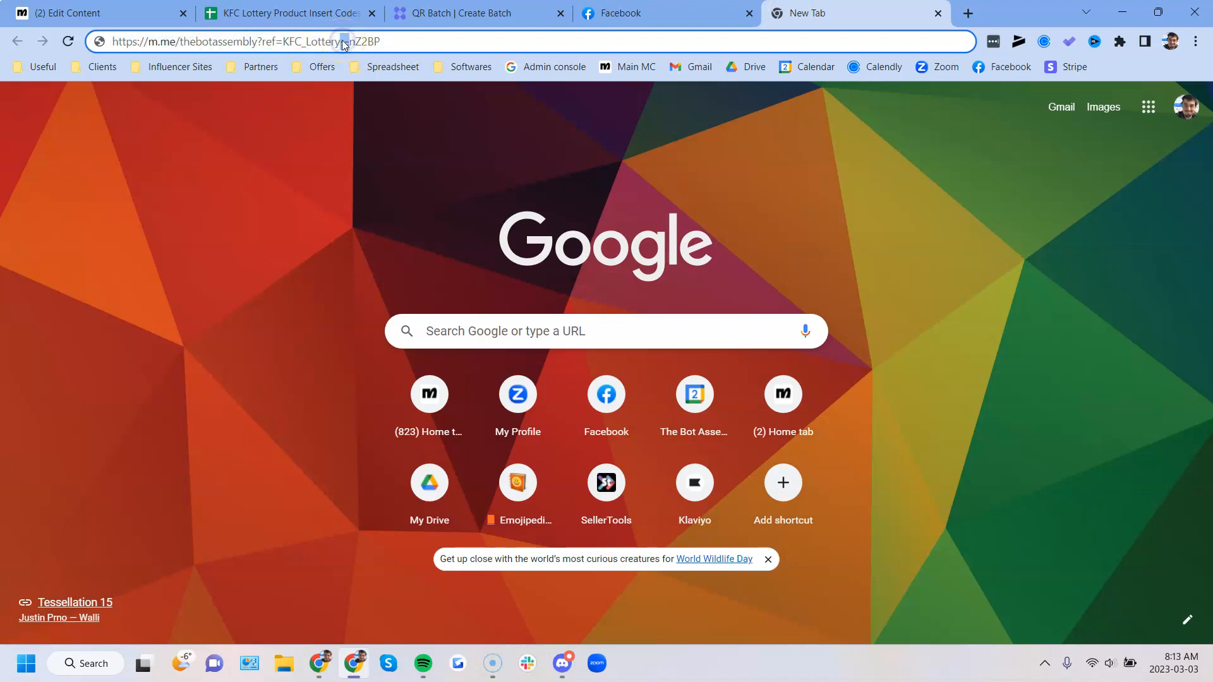
{"action": "left_click", "coordinate": [351, 42]}
{"action": "left_click_drag", "start_coordinate": [350, 41], "coordinate": [386, 40]}
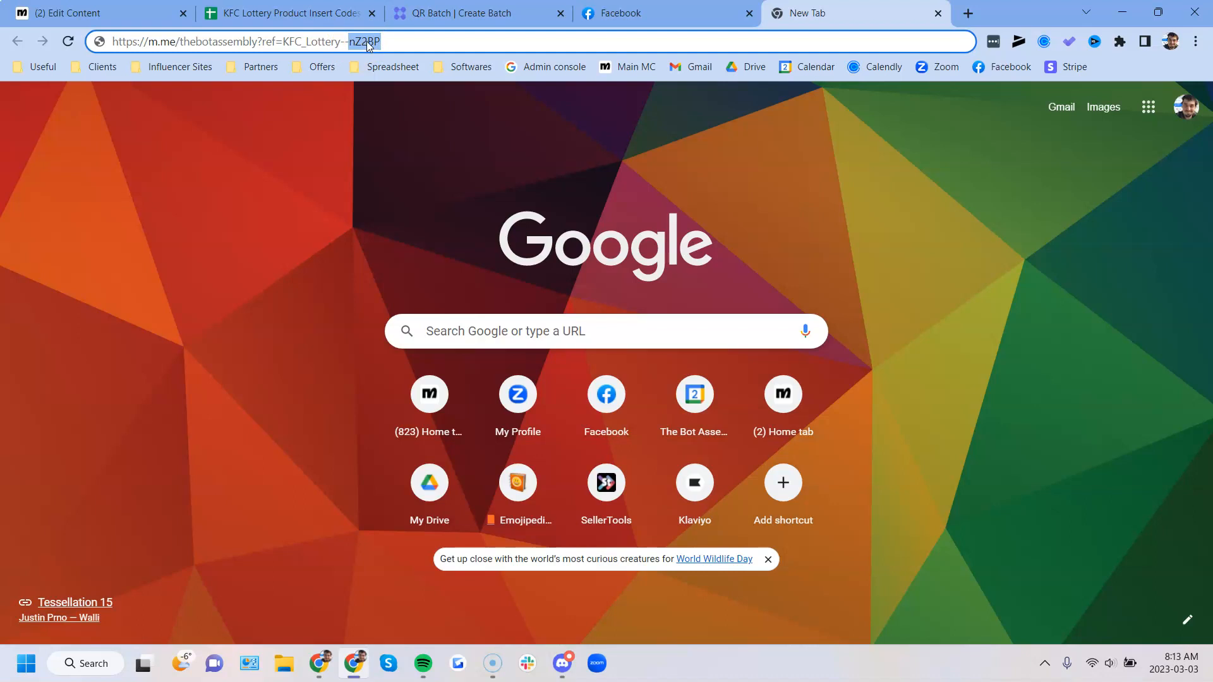
{"action": "left_click", "coordinate": [470, 15]}
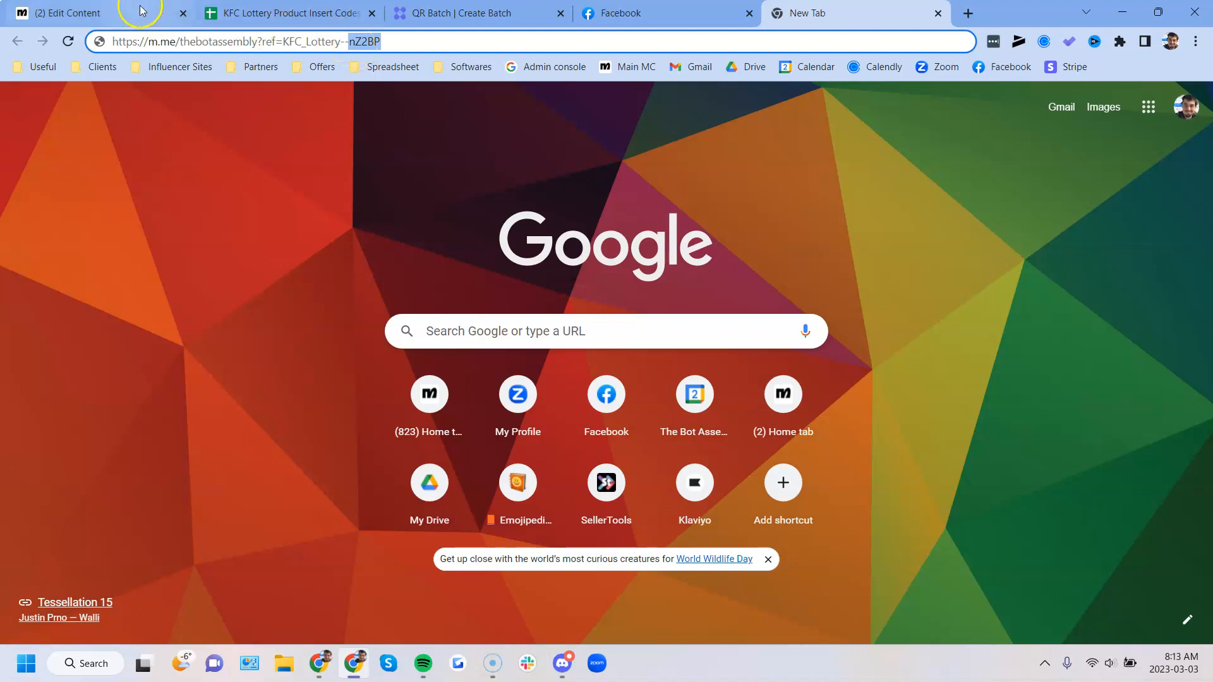
- Switch to the KFC Lottery Product Insert Codes spreadsheet and look through the Codes column of the KFC Winning/Losing Codes sheet
{"action": "left_click", "coordinate": [69, 13]}
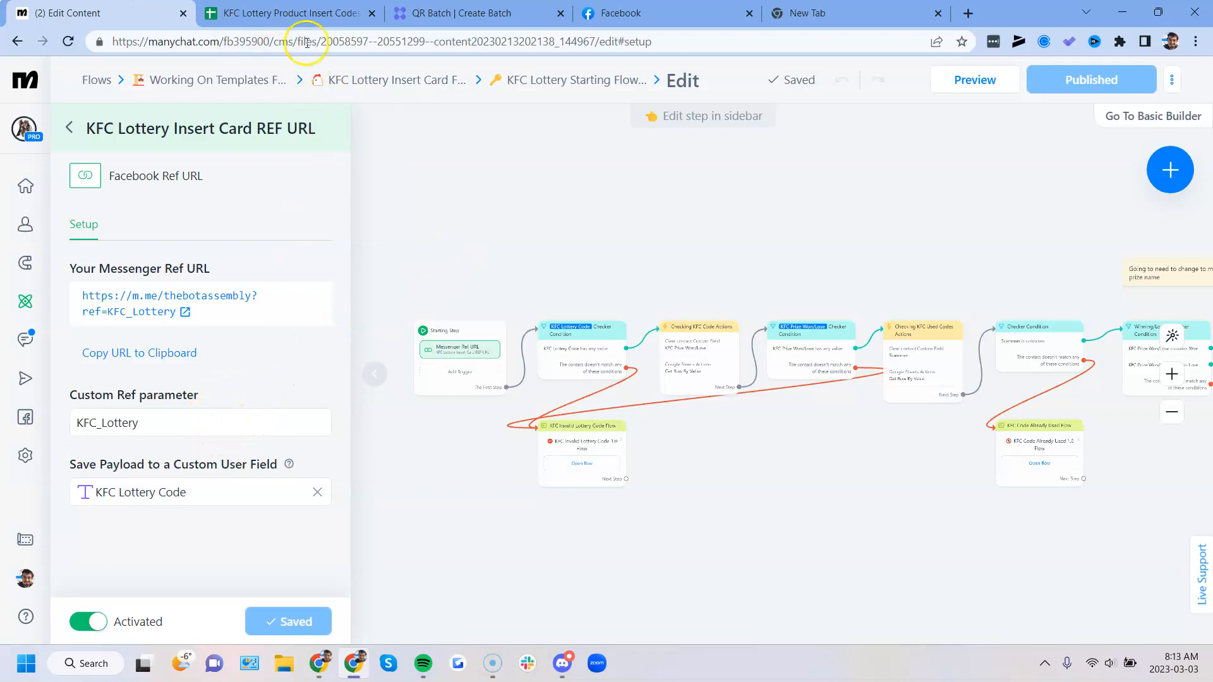
{"action": "left_click", "coordinate": [307, 13]}
{"action": "left_click_drag", "start_coordinate": [116, 187], "coordinate": [120, 420]}
{"action": "scroll", "coordinate": [122, 422], "scroll_direction": "down", "scroll_amount": 1}
{"action": "scroll", "coordinate": [123, 423], "scroll_direction": "up", "scroll_amount": 2}
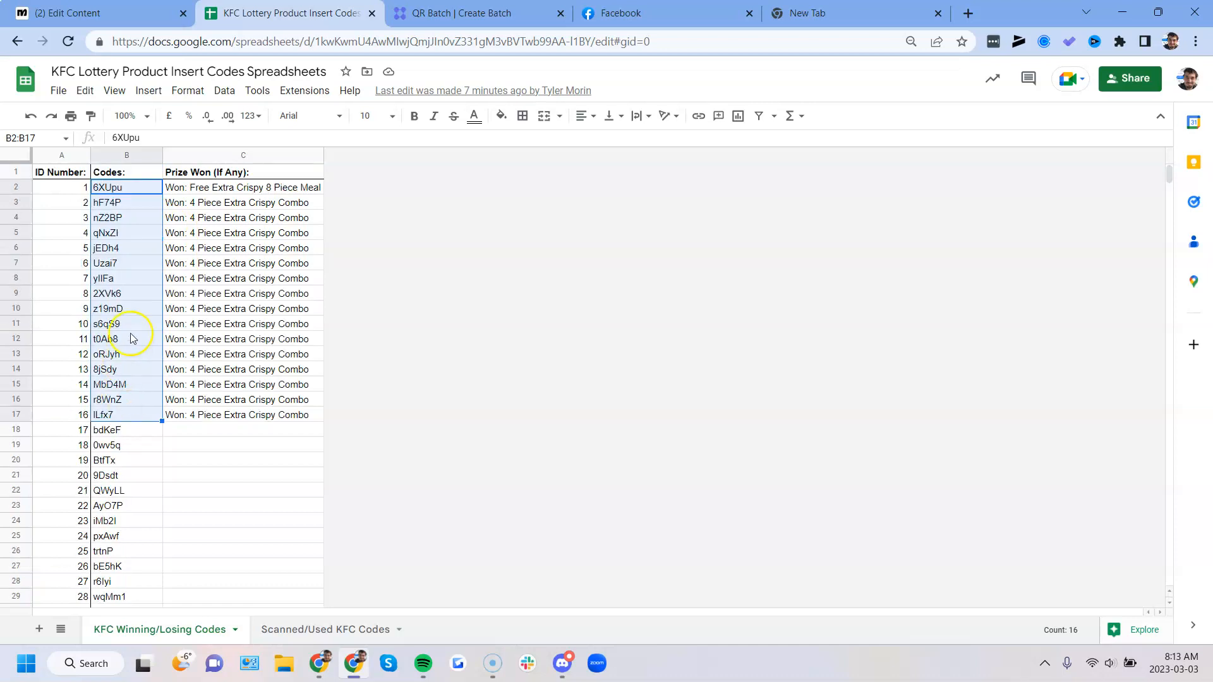
{"action": "left_click", "coordinate": [126, 309]}
{"action": "left_click_drag", "start_coordinate": [120, 192], "coordinate": [114, 552]}
{"action": "scroll", "coordinate": [113, 562], "scroll_direction": "down", "scroll_amount": 8}
{"action": "scroll", "coordinate": [114, 562], "scroll_direction": "down", "scroll_amount": 15}
{"action": "scroll", "coordinate": [111, 556], "scroll_direction": "up", "scroll_amount": 7}
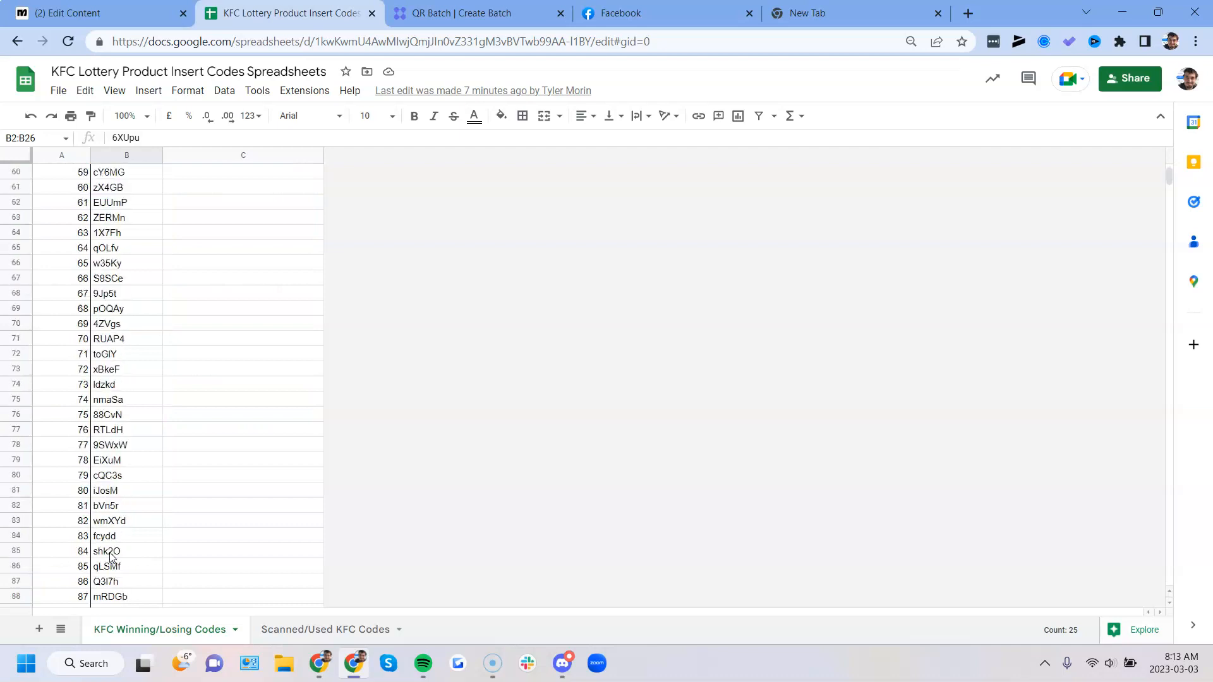
{"action": "scroll", "coordinate": [110, 555], "scroll_direction": "up", "scroll_amount": 20}
{"action": "left_click", "coordinate": [126, 338]}
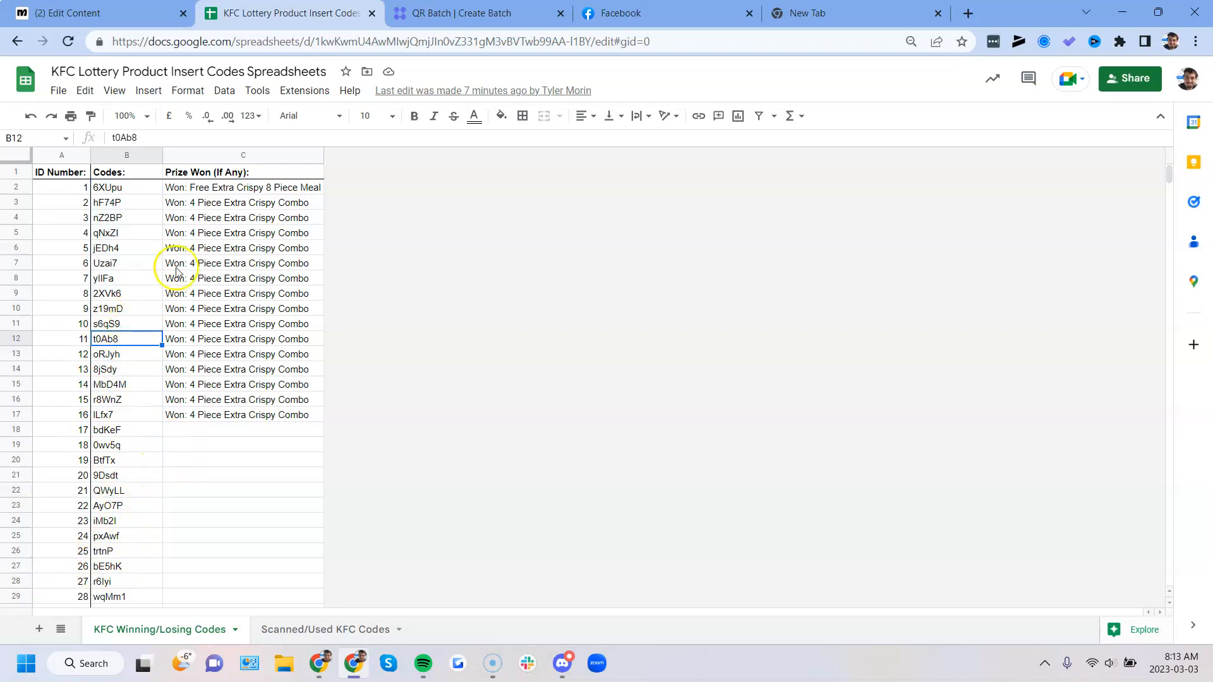
- Examine the Prize Won (If Any) column, comparing rows that have a prize with the empty rows below
{"action": "left_click_drag", "start_coordinate": [222, 189], "coordinate": [201, 534]}
{"action": "left_click", "coordinate": [215, 484]}
{"action": "left_click", "coordinate": [203, 555]}
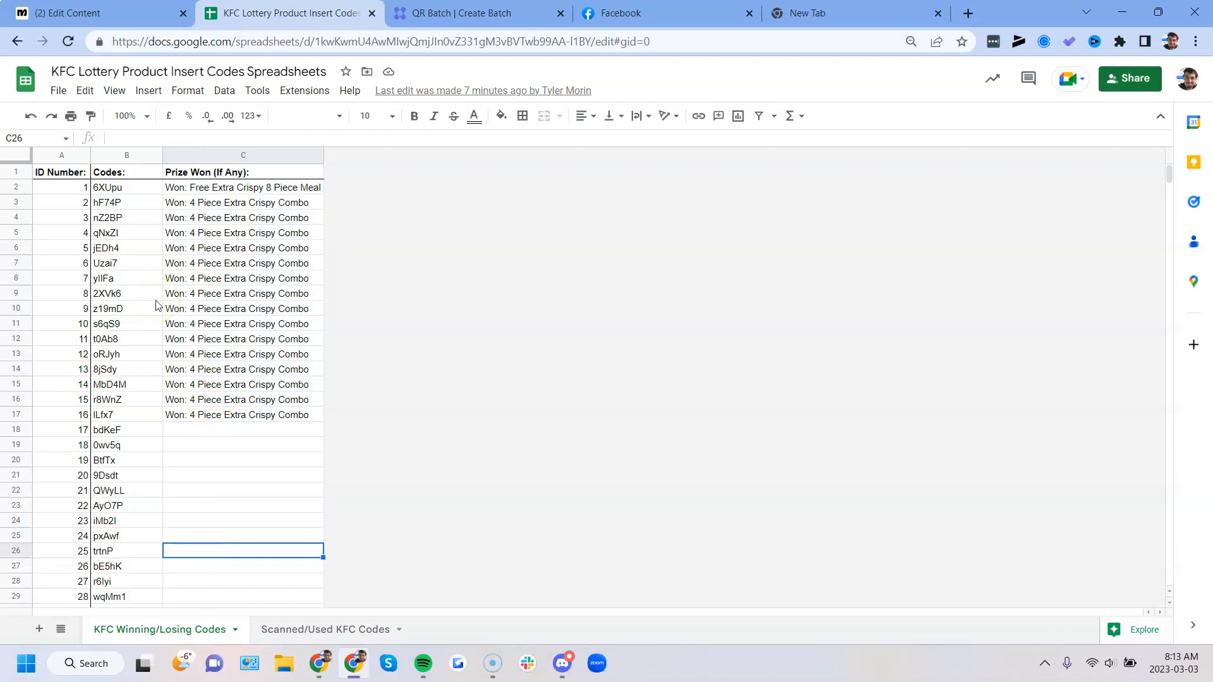
{"action": "left_click_drag", "start_coordinate": [212, 222], "coordinate": [203, 346]}
{"action": "left_click", "coordinate": [212, 448]}
{"action": "left_click_drag", "start_coordinate": [216, 261], "coordinate": [221, 358]}
{"action": "left_click", "coordinate": [243, 446]}
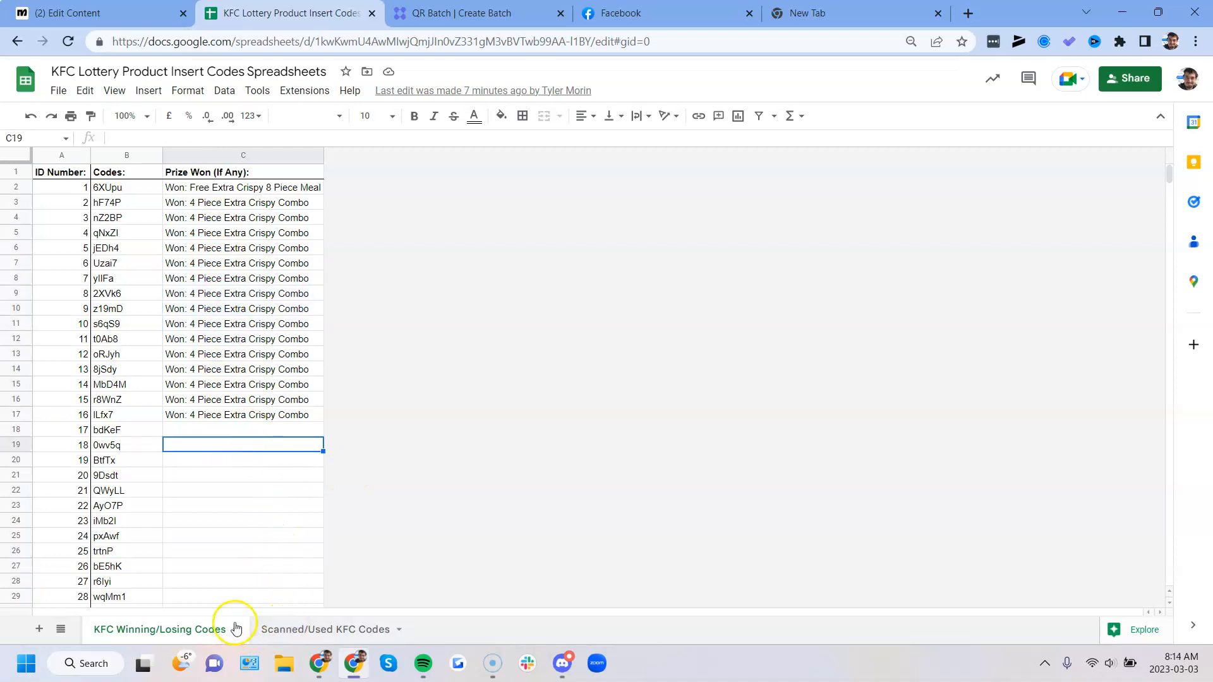
- Open the Scanned/Used KFC Codes sheet and examine its logged entries and scanned codes
{"action": "left_click", "coordinate": [303, 631]}
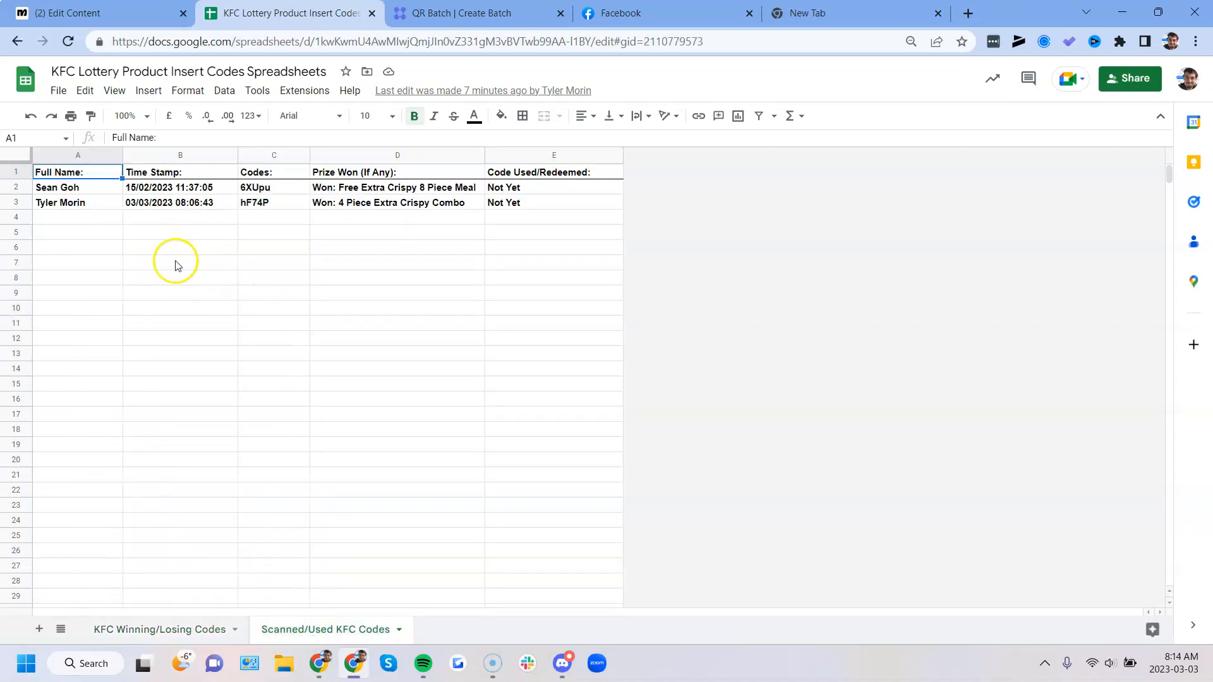
{"action": "left_click_drag", "start_coordinate": [80, 191], "coordinate": [514, 203]}
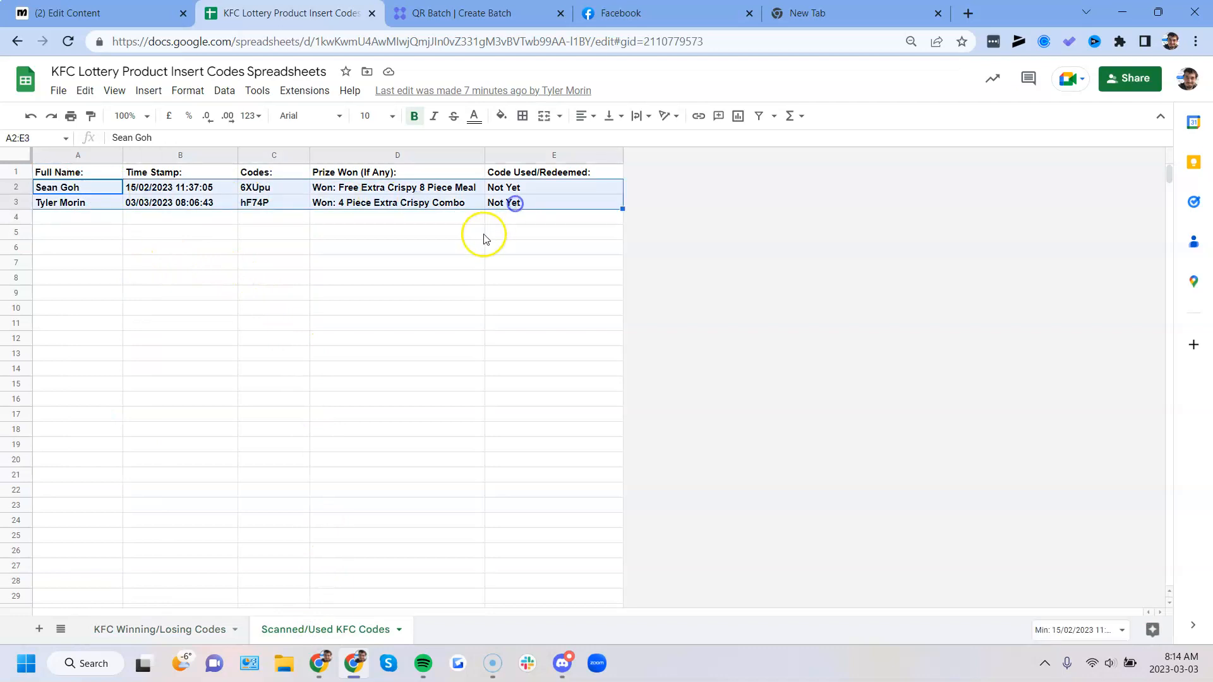
{"action": "left_click", "coordinate": [475, 238]}
{"action": "left_click_drag", "start_coordinate": [252, 196], "coordinate": [254, 208]}
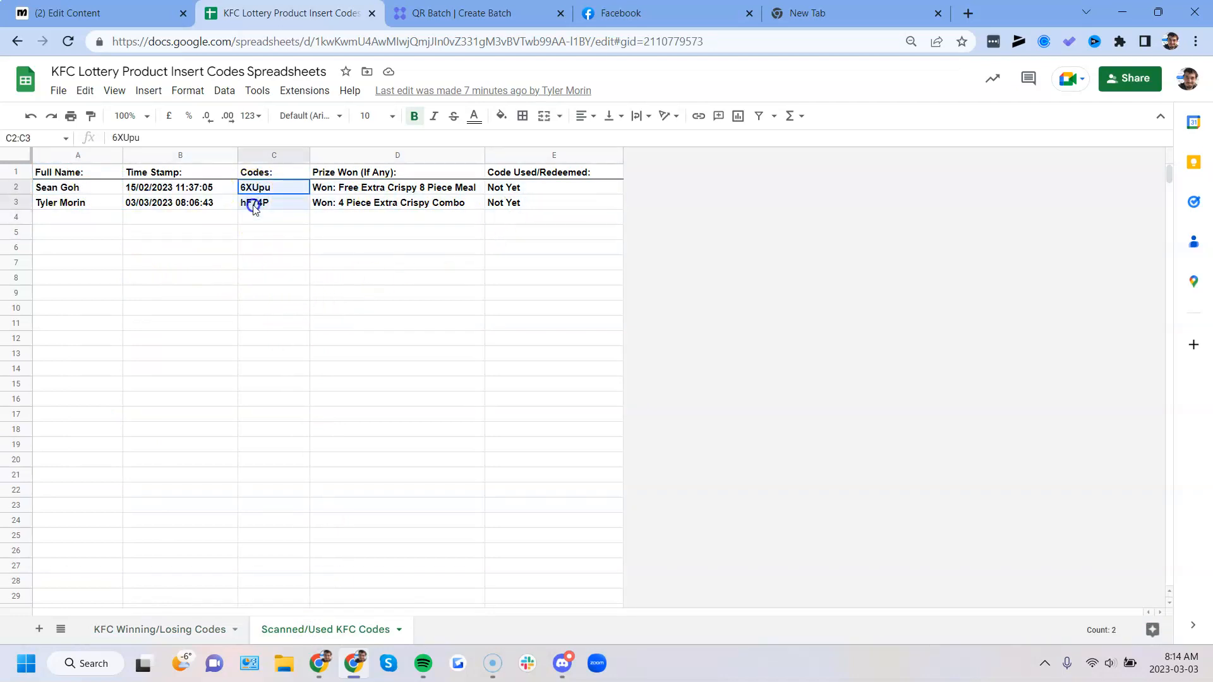
{"action": "left_click", "coordinate": [244, 234]}
{"action": "left_click", "coordinate": [254, 190]}
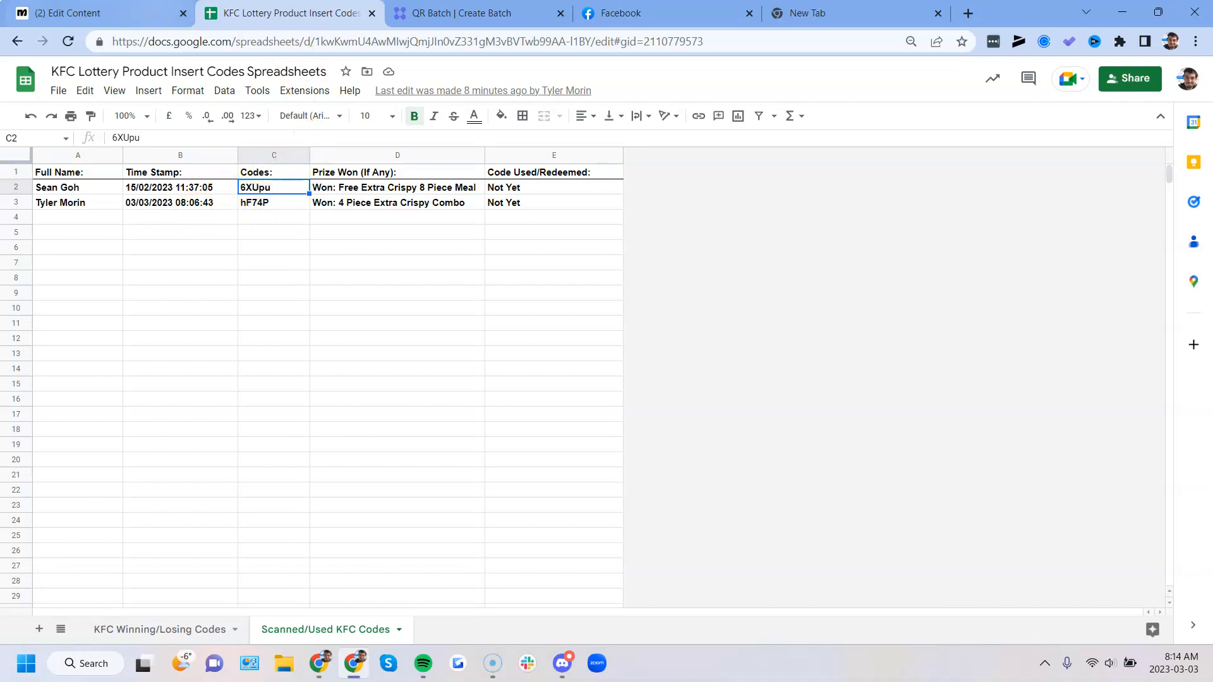
- Return to the Manychat flow editor and inspect the KFC Lottery Code Checker condition at the beginning of the flow
{"action": "left_click", "coordinate": [127, 12]}
{"action": "scroll", "coordinate": [461, 338], "scroll_direction": "up", "scroll_amount": 3}
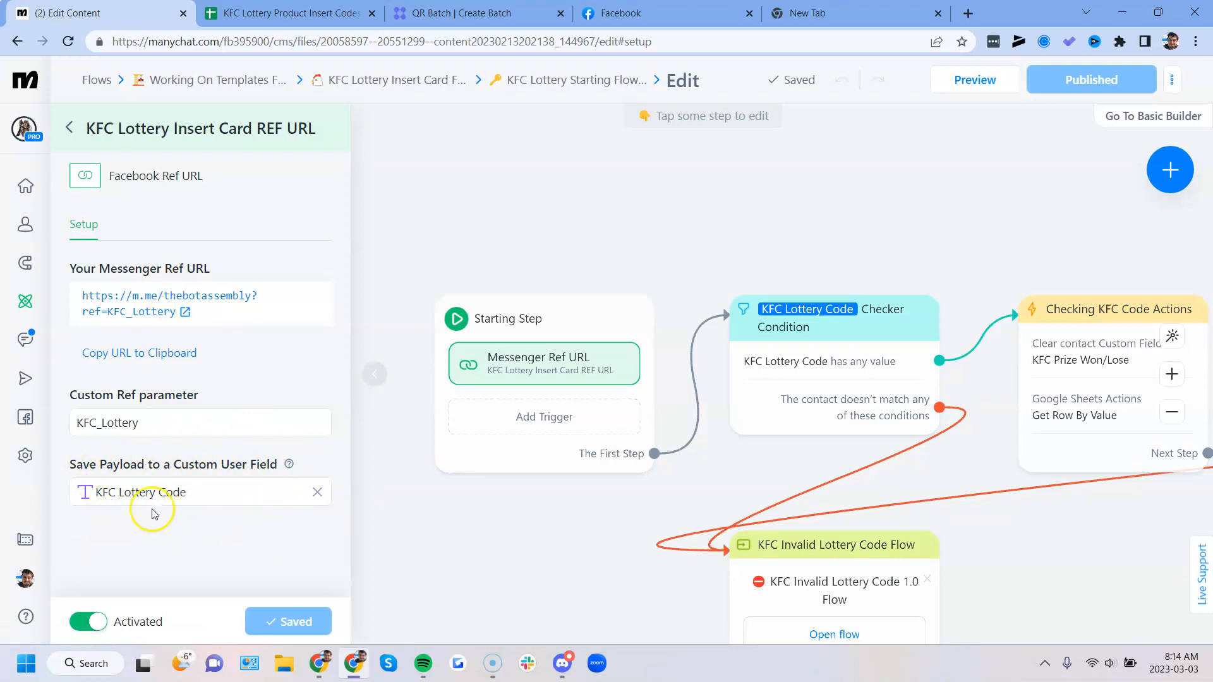
{"action": "left_click_drag", "start_coordinate": [473, 505], "coordinate": [362, 460]}
{"action": "left_click", "coordinate": [357, 386]}
{"action": "left_click_drag", "start_coordinate": [420, 515], "coordinate": [277, 497]}
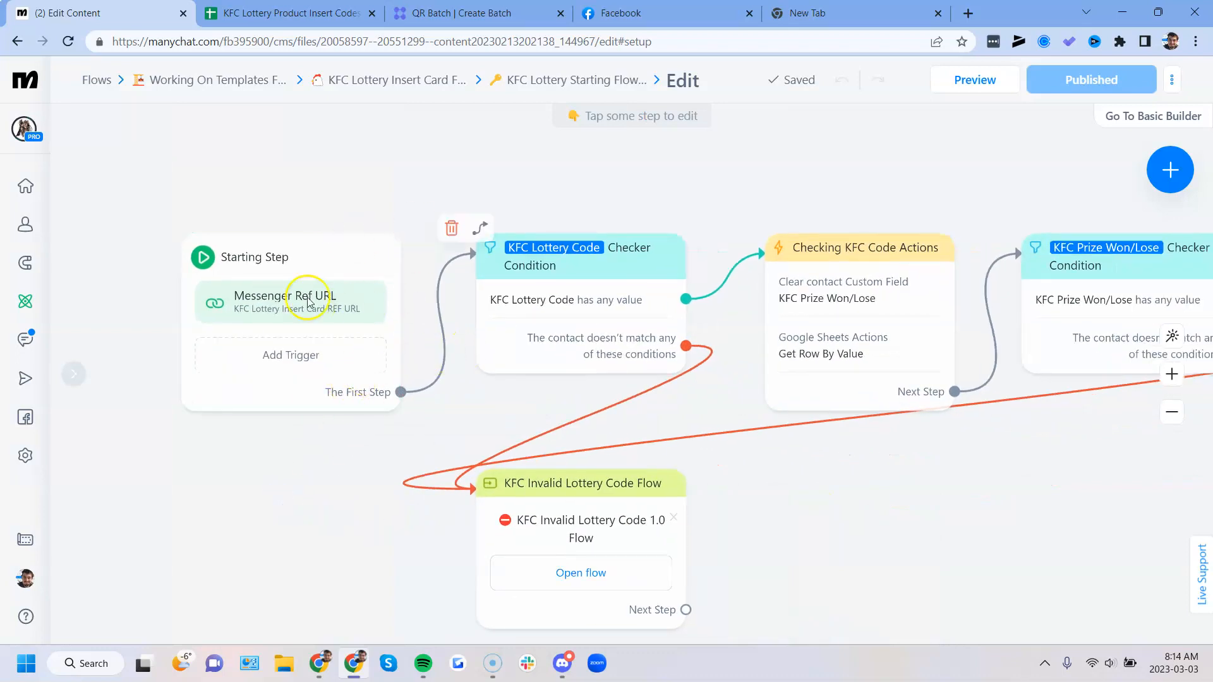
{"action": "left_click_drag", "start_coordinate": [478, 429], "coordinate": [413, 441]}
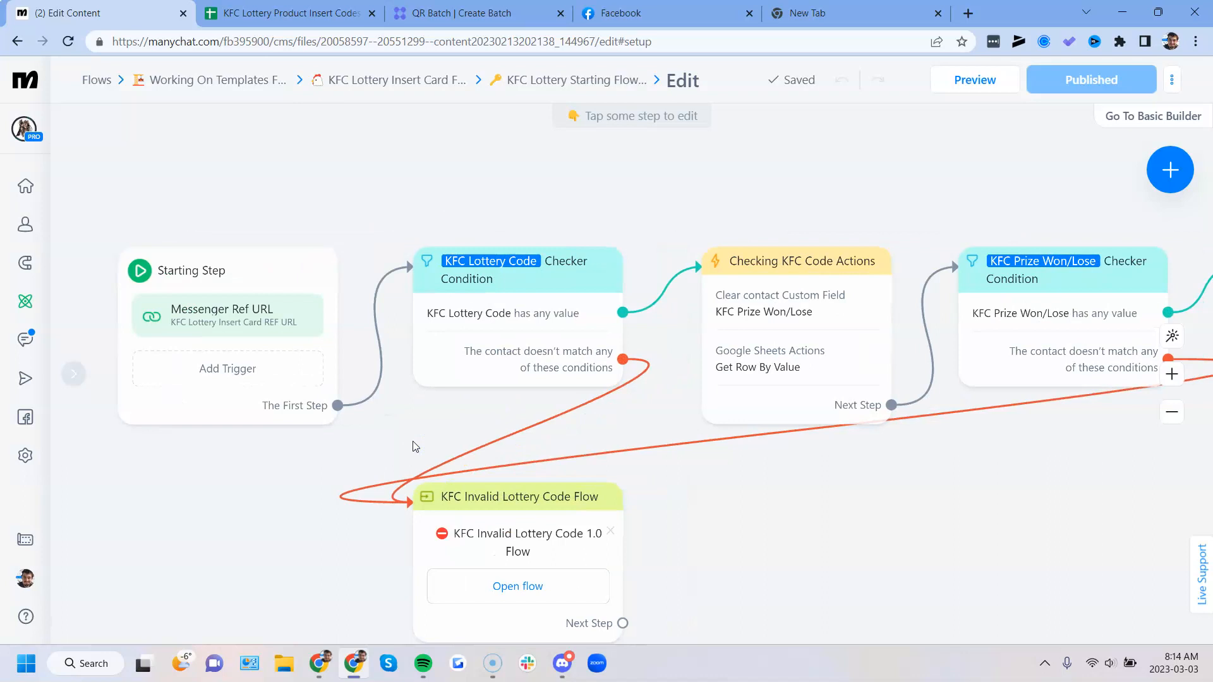
{"action": "left_click", "coordinate": [524, 281]}
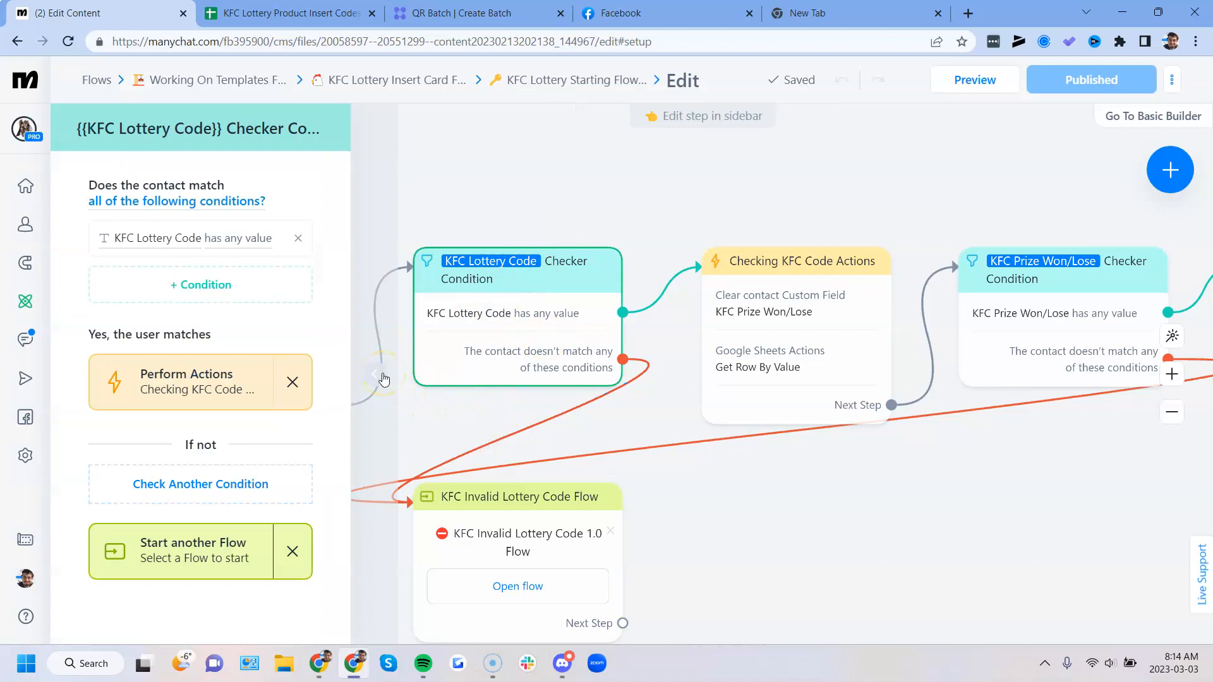
{"action": "left_click", "coordinate": [379, 377]}
- Open the starting step's KFC Lottery Insert Card REF URL trigger settings again
{"action": "left_click", "coordinate": [273, 317]}
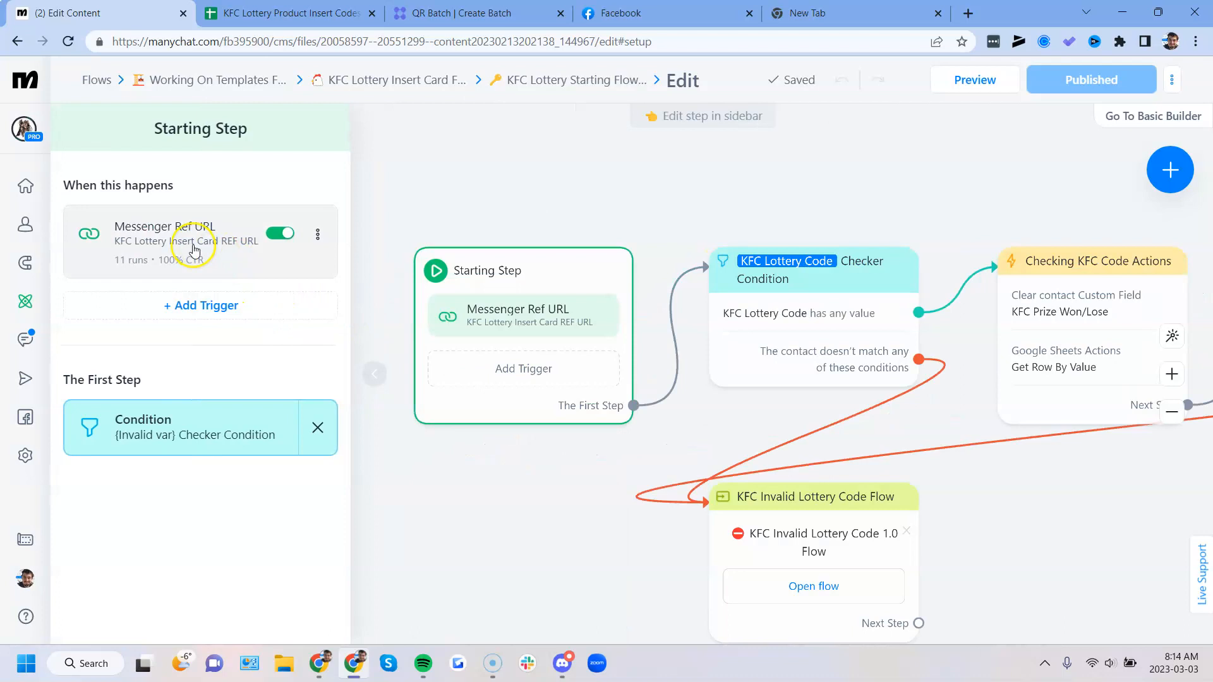
{"action": "left_click", "coordinate": [194, 250]}
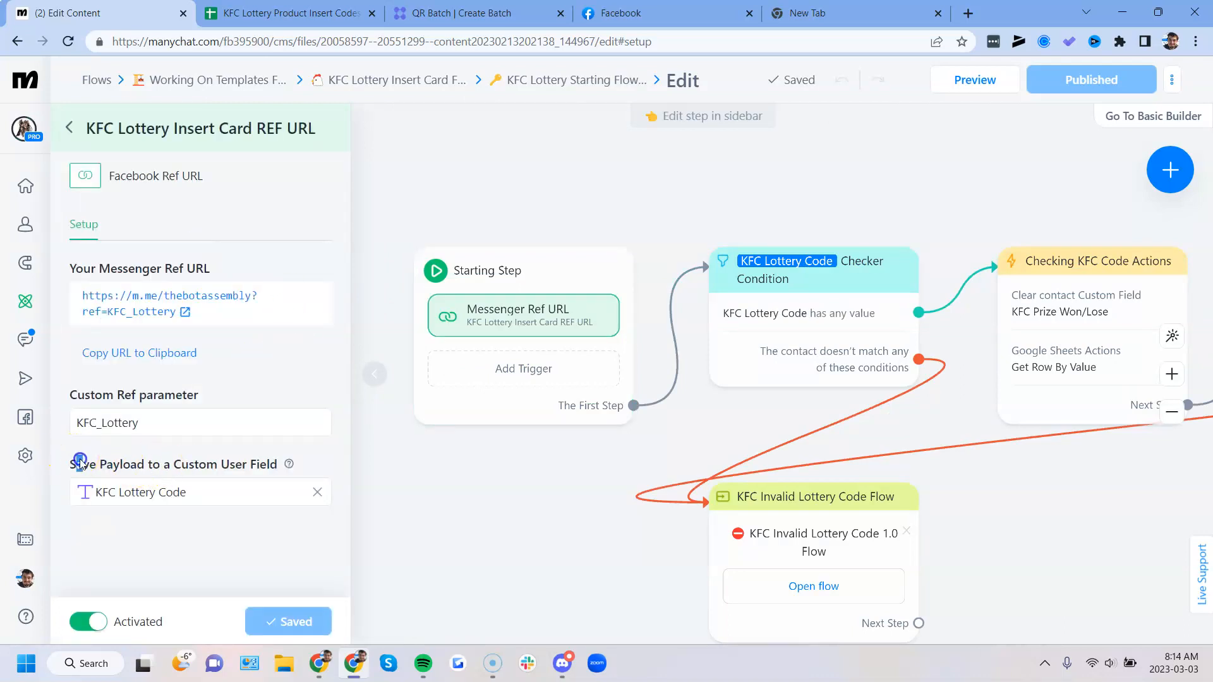
- Review the Save Payload to a Custom User Field setting of the KFC Lottery Insert Card REF URL trigger, closing its settings when done
{"action": "left_click_drag", "start_coordinate": [80, 463], "coordinate": [263, 458]}
{"action": "left_click", "coordinate": [374, 374]}
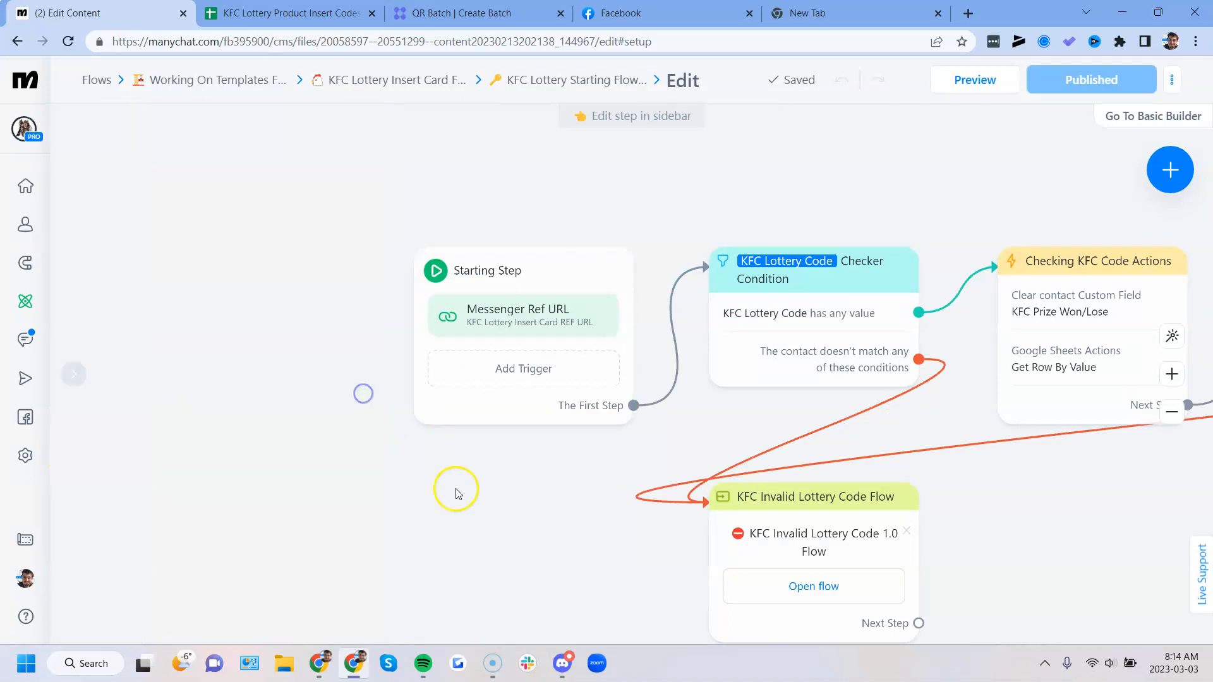
{"action": "left_click", "coordinate": [537, 328]}
{"action": "left_click", "coordinate": [555, 490]}
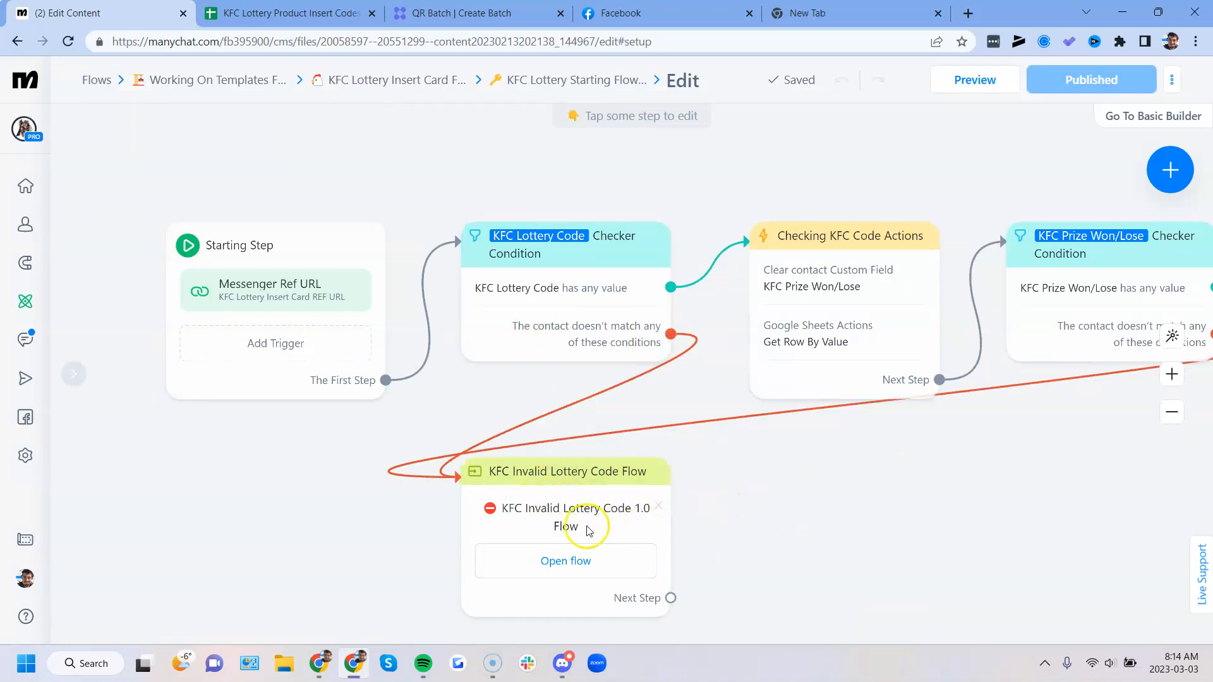
- Inspect the Get Row By Value lookup and Prize Won (If Any) mapping in Checking KFC Code Actions, leaving without saving
{"action": "left_click", "coordinate": [803, 488]}
{"action": "left_click_drag", "start_coordinate": [803, 488], "coordinate": [781, 488]}
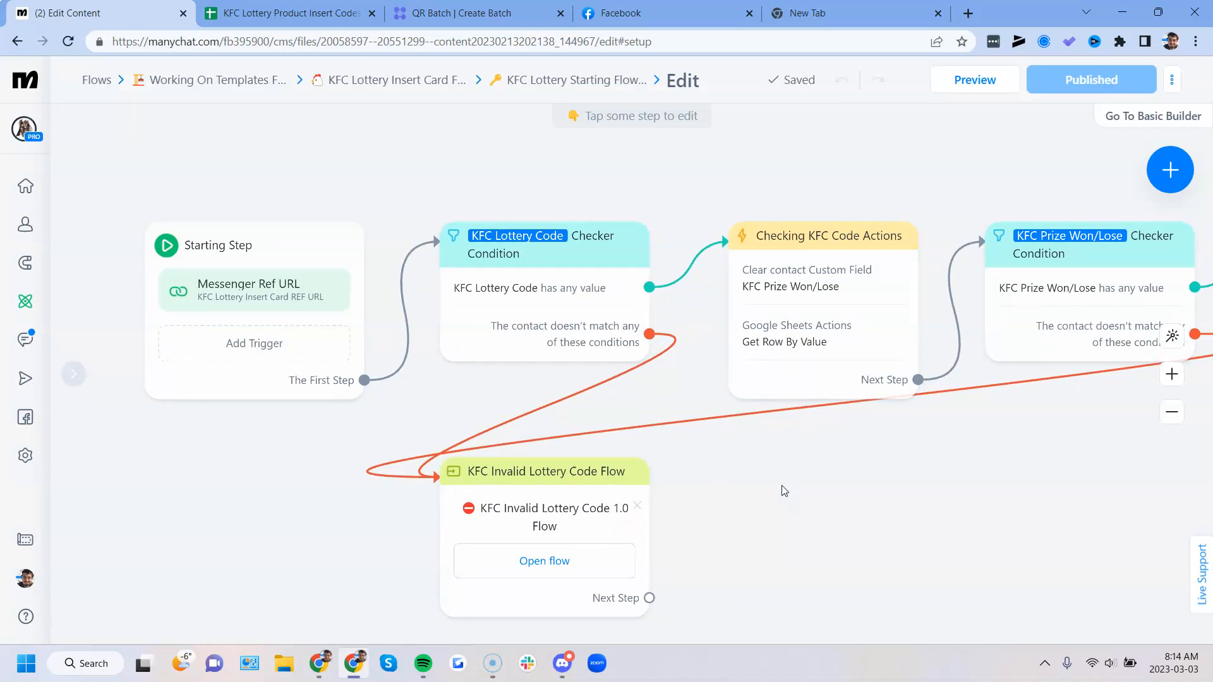
{"action": "left_click_drag", "start_coordinate": [888, 498], "coordinate": [732, 516]}
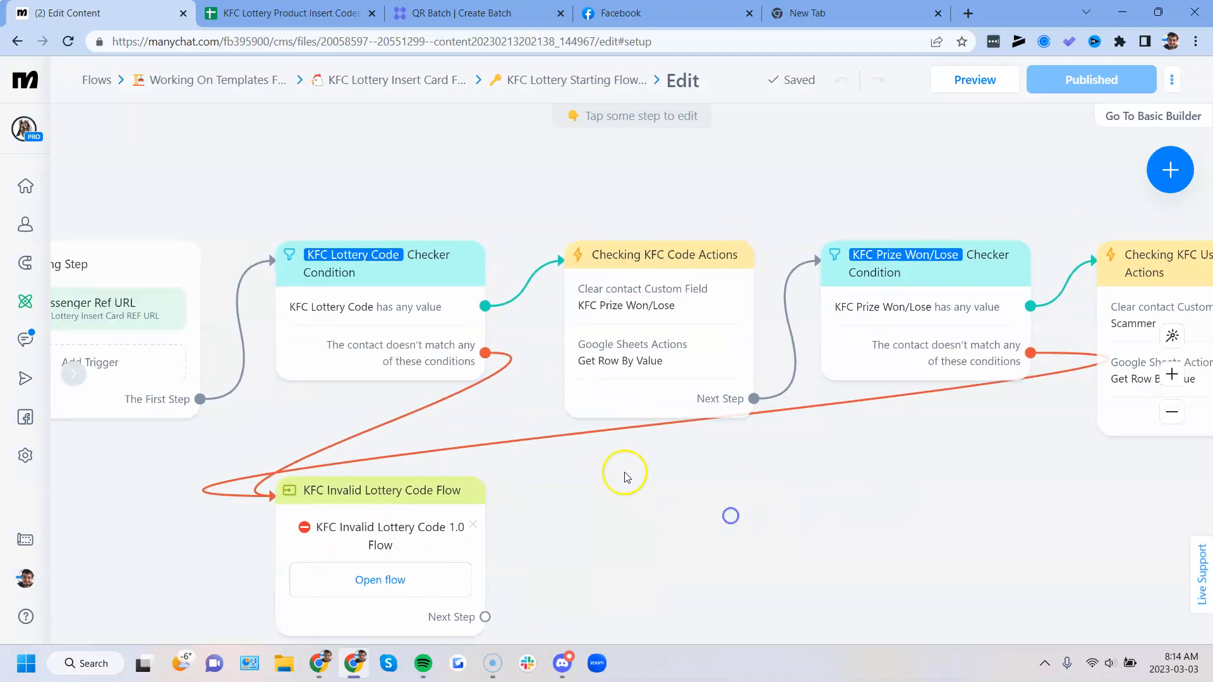
{"action": "left_click", "coordinate": [627, 318]}
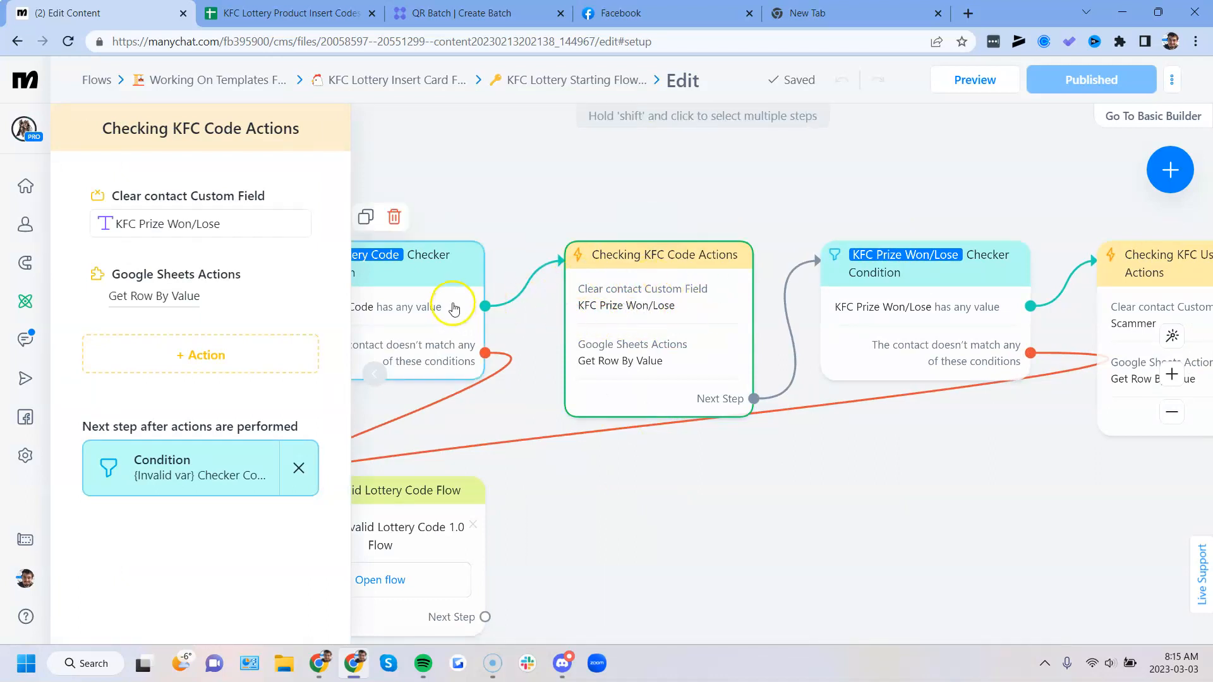
{"action": "left_click", "coordinate": [167, 298]}
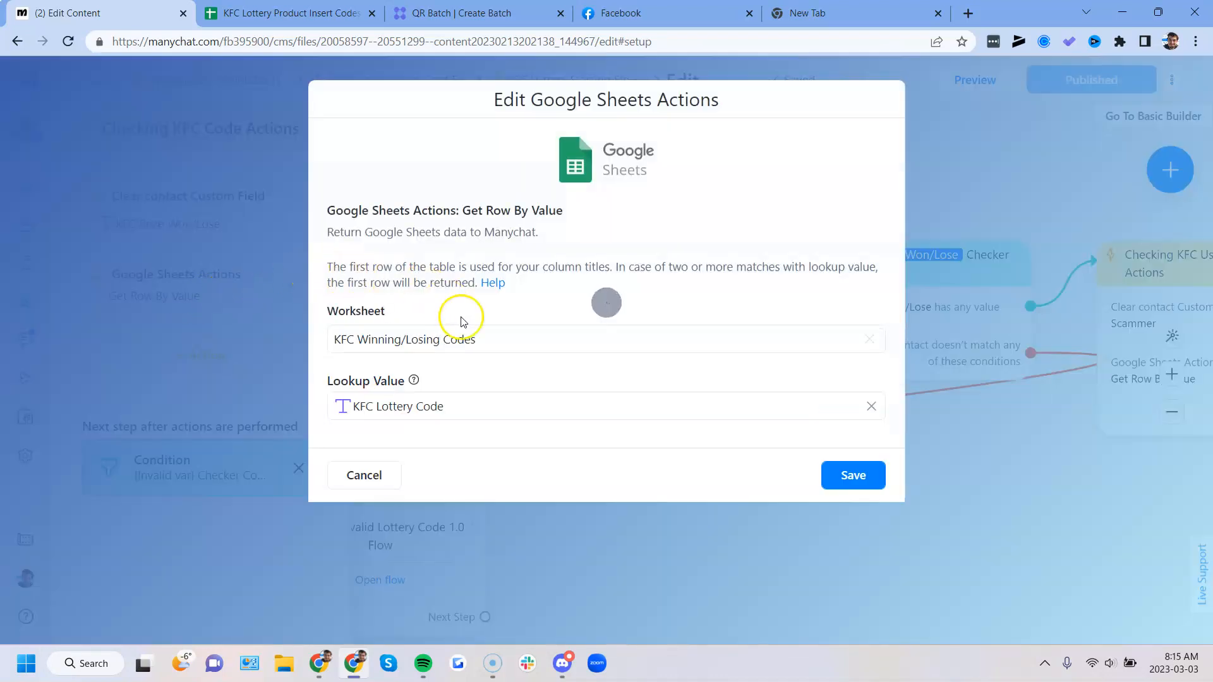
{"action": "scroll", "coordinate": [516, 401], "scroll_direction": "down", "scroll_amount": 2}
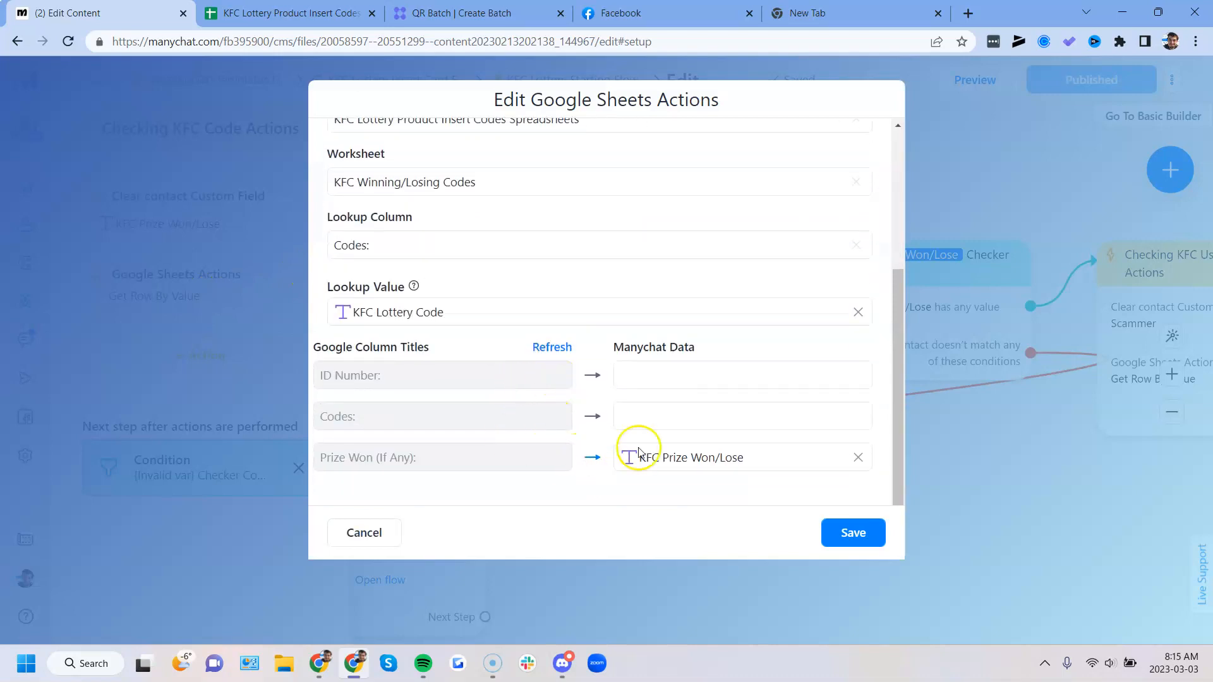
{"action": "scroll", "coordinate": [507, 352], "scroll_direction": "up", "scroll_amount": 3}
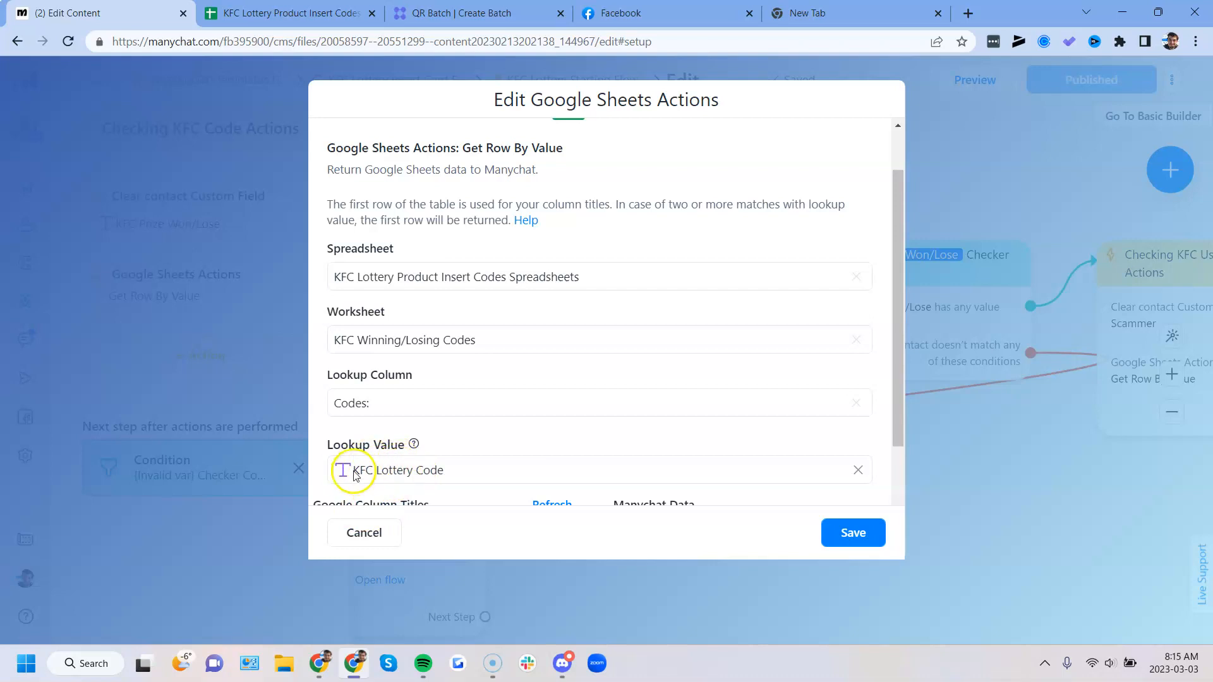
{"action": "scroll", "coordinate": [537, 442], "scroll_direction": "down", "scroll_amount": 2}
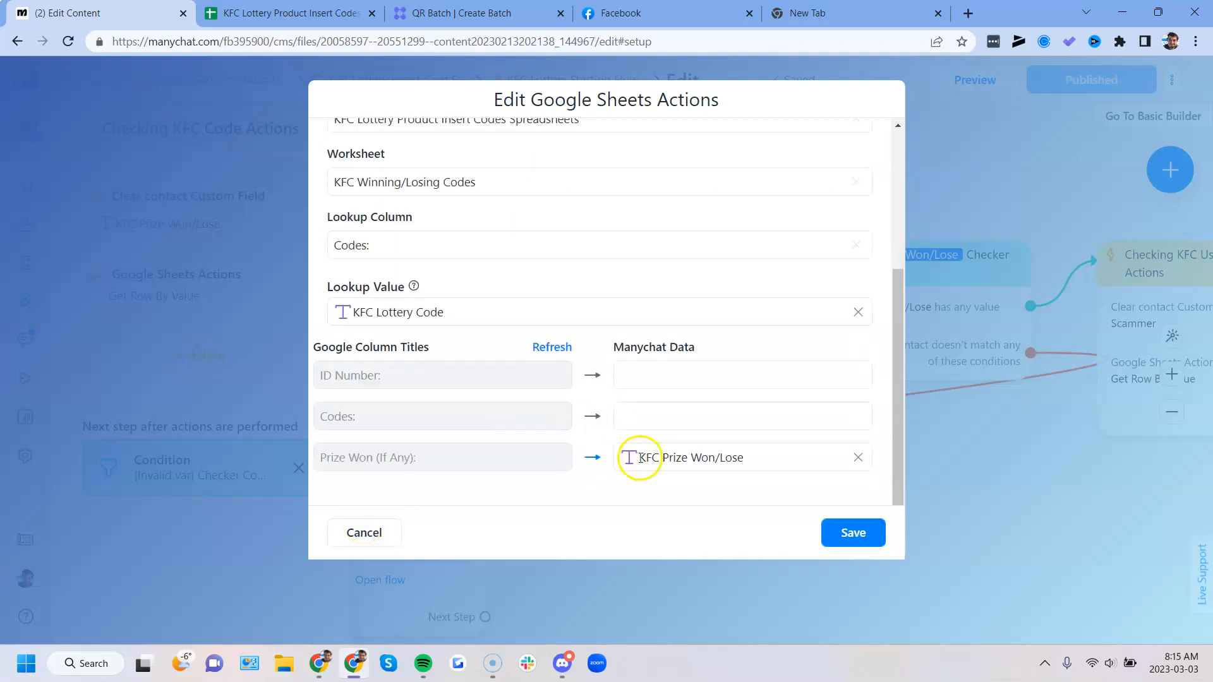
{"action": "left_click", "coordinate": [640, 458]}
{"action": "left_click", "coordinate": [539, 472]}
{"action": "left_click", "coordinate": [384, 532]}
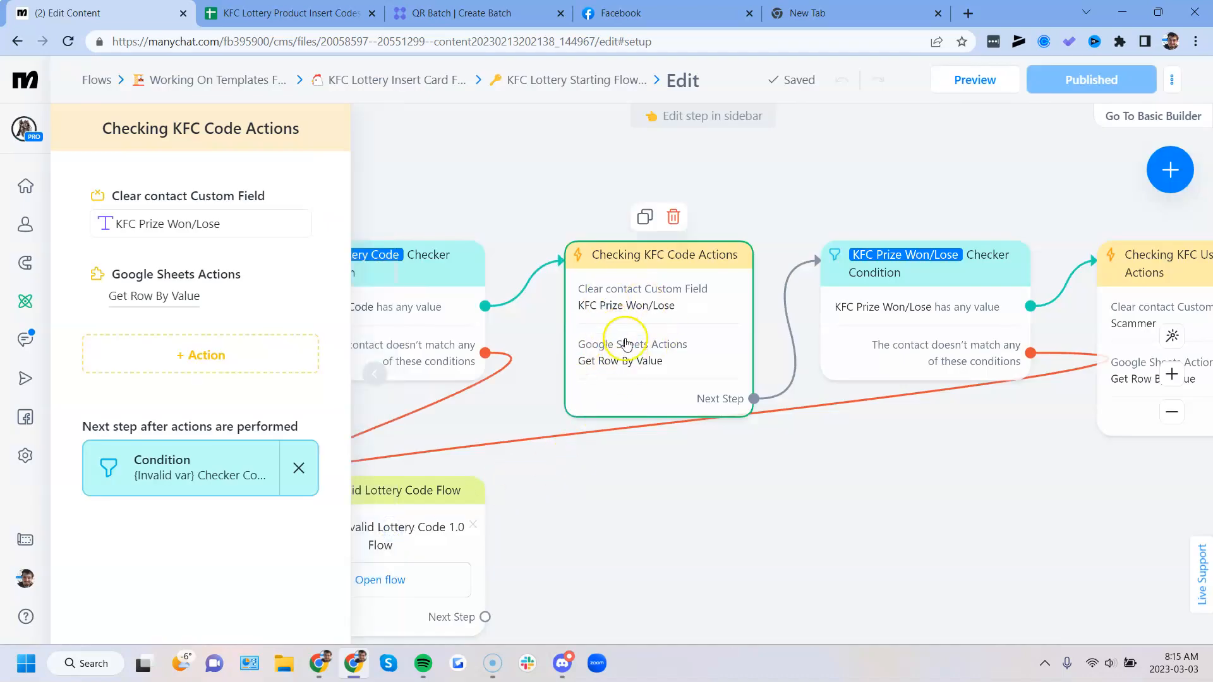
- Recheck the custom ref parameter and payload field in the starting step's Messenger Ref URL trigger
{"action": "left_click", "coordinate": [365, 384]}
{"action": "left_click", "coordinate": [186, 329]}
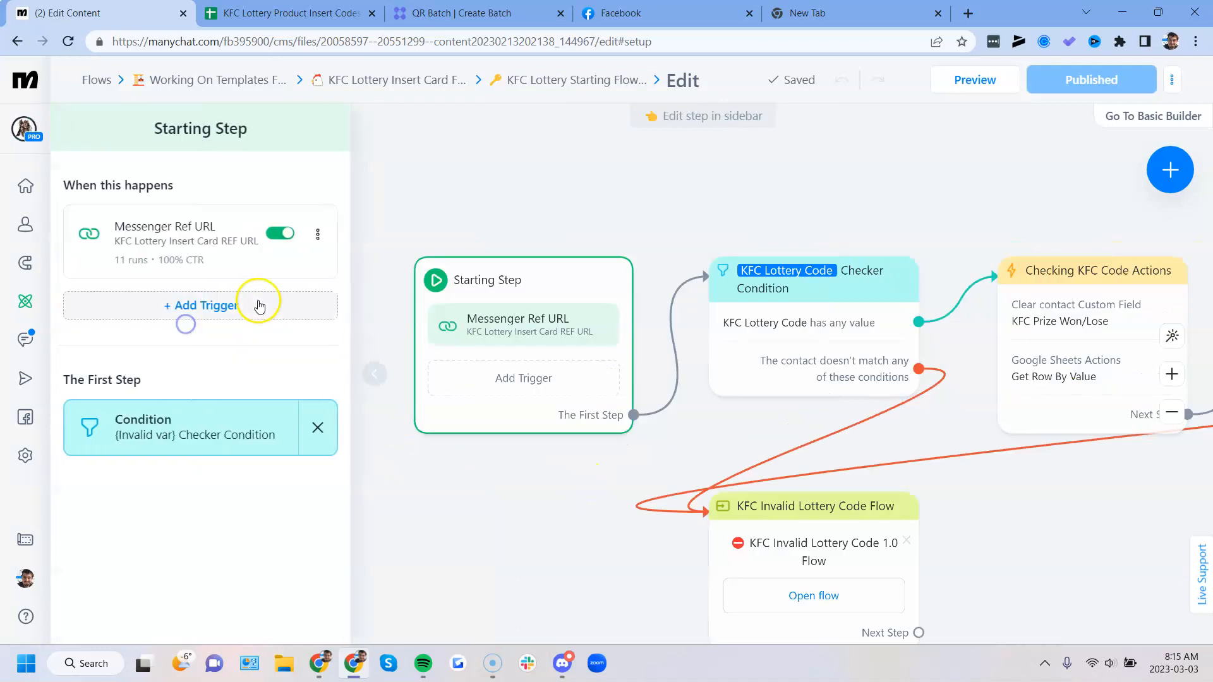
{"action": "left_click", "coordinate": [183, 244]}
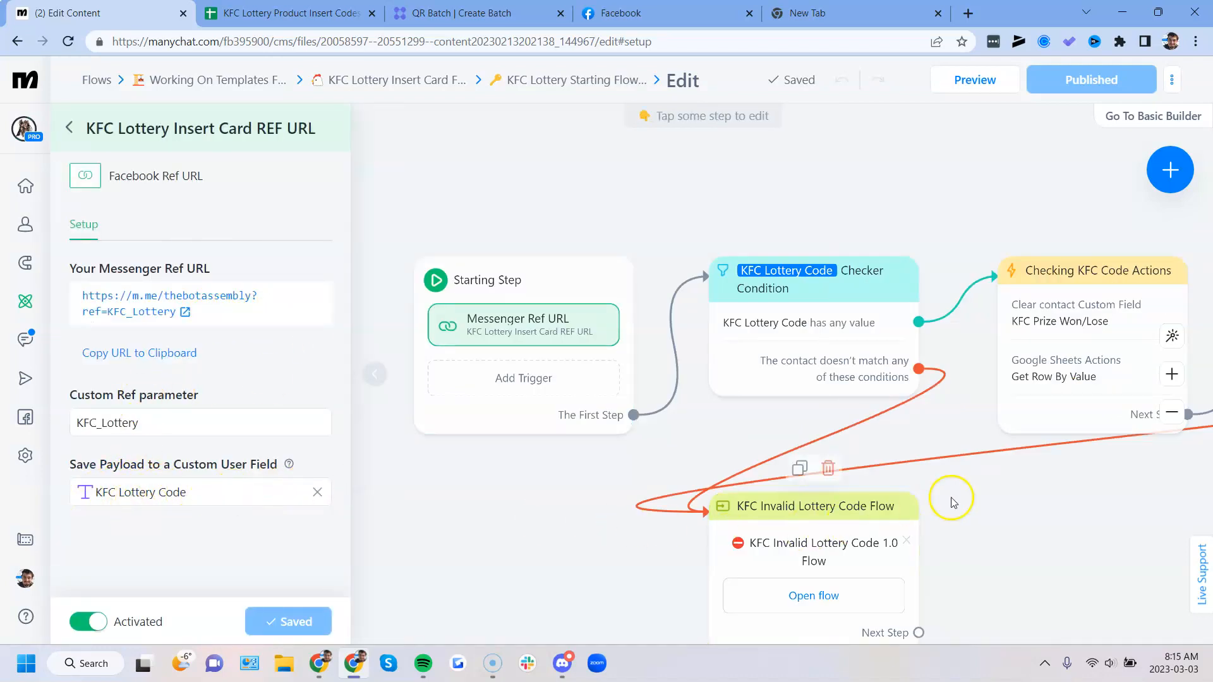
{"action": "left_click", "coordinate": [974, 492]}
- Open the Get Row By Value action of Checking KFC Code Actions and compare it with the Codes column in the KFC Winning/Losing Codes sheet
{"action": "left_click", "coordinate": [1046, 322]}
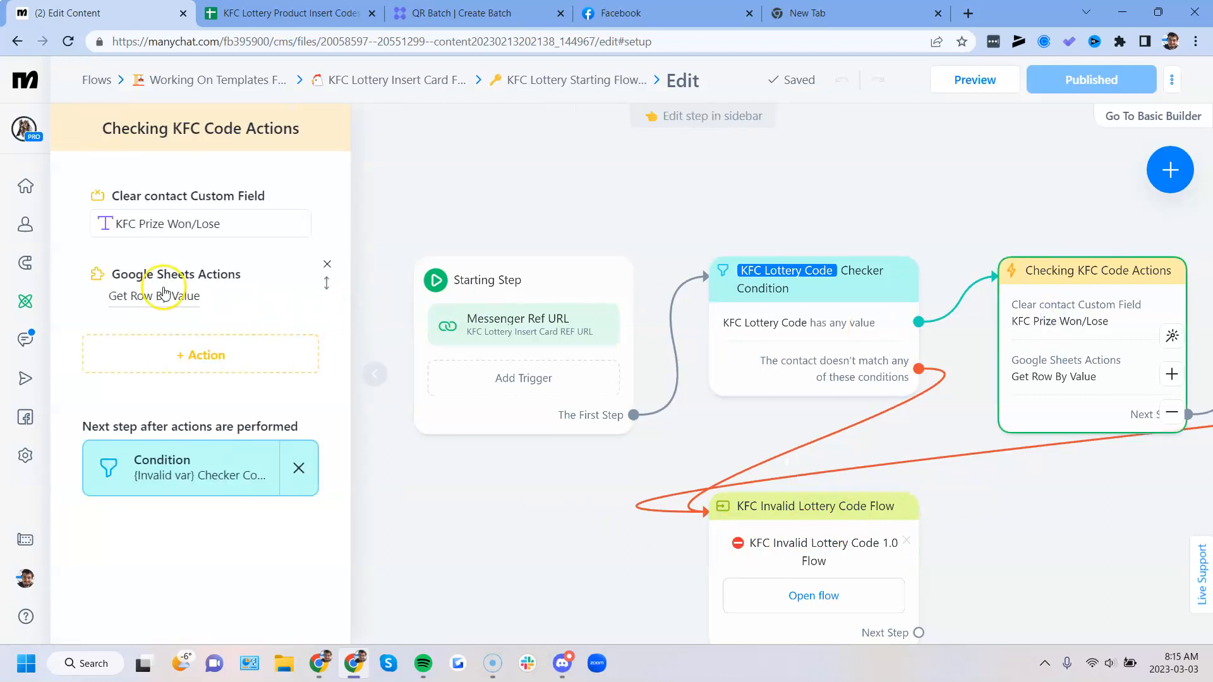
{"action": "key", "text": "ctrl+Tab"}
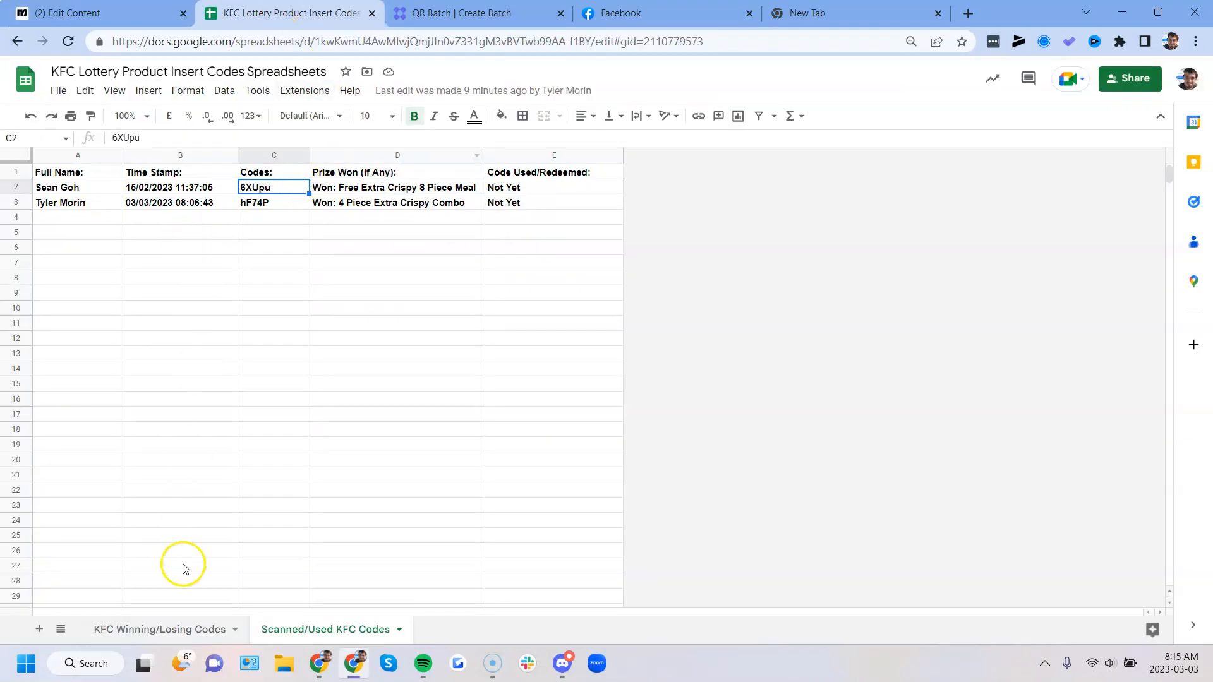
{"action": "left_click", "coordinate": [182, 621]}
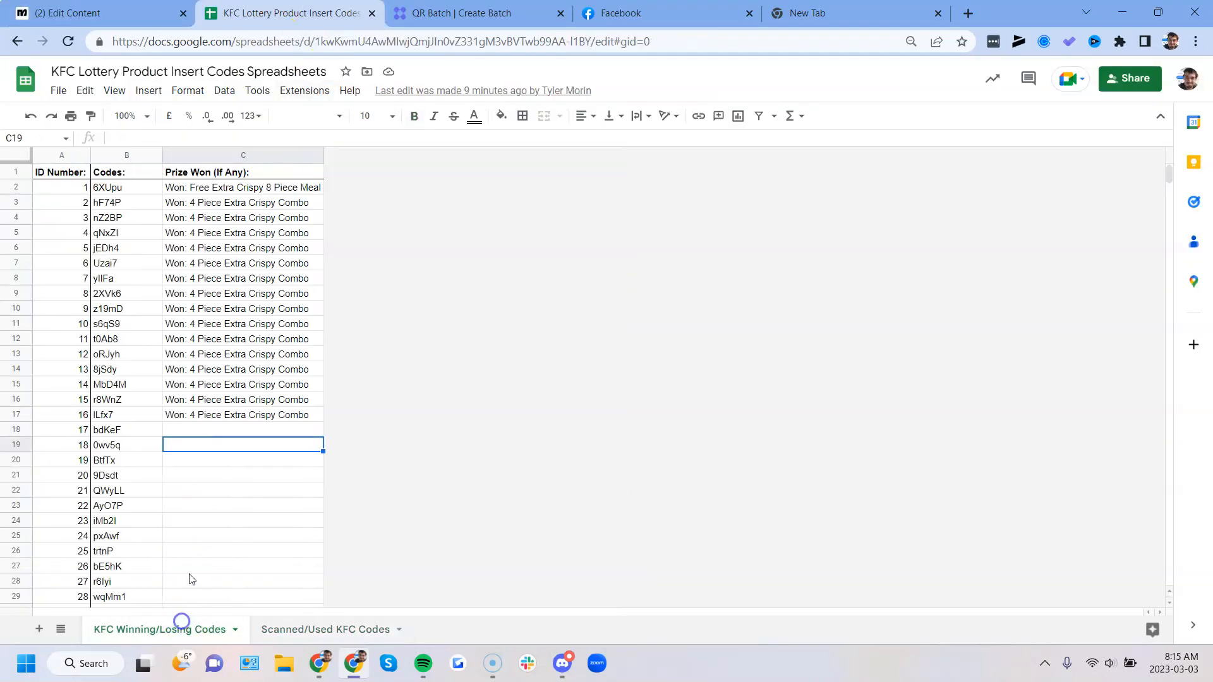
{"action": "left_click", "coordinate": [134, 192]}
{"action": "left_click_drag", "start_coordinate": [134, 192], "coordinate": [134, 387]}
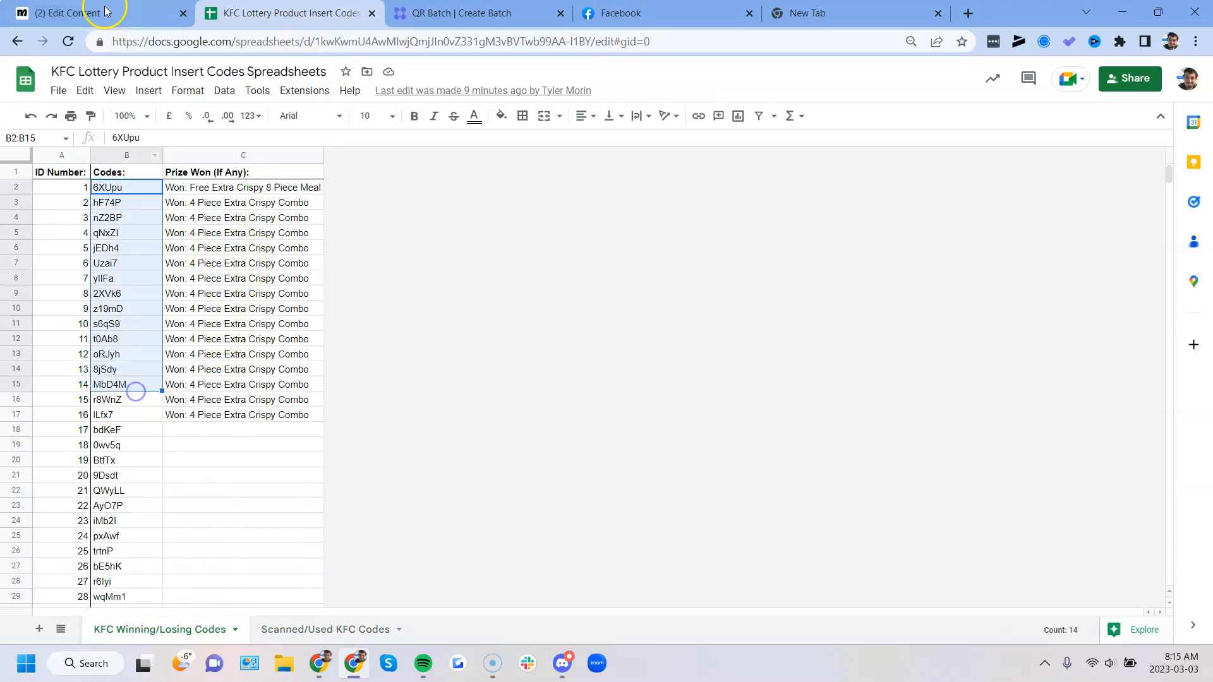
- Return to the Manychat lookup, check the KFC Prize Won/Lose field mapped to Prize Won (If Any), and leave without saving
{"action": "left_click", "coordinate": [106, 14]}
{"action": "scroll", "coordinate": [511, 369], "scroll_direction": "down", "scroll_amount": 2}
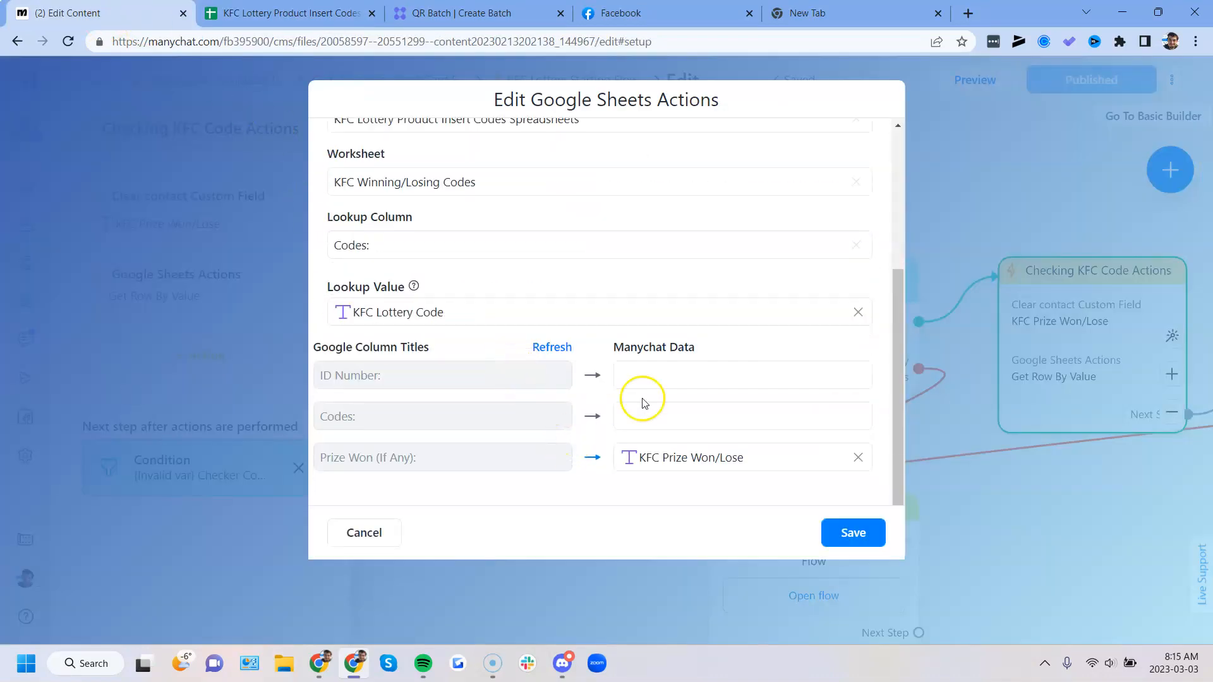
{"action": "left_click_drag", "start_coordinate": [639, 452], "coordinate": [744, 461]}
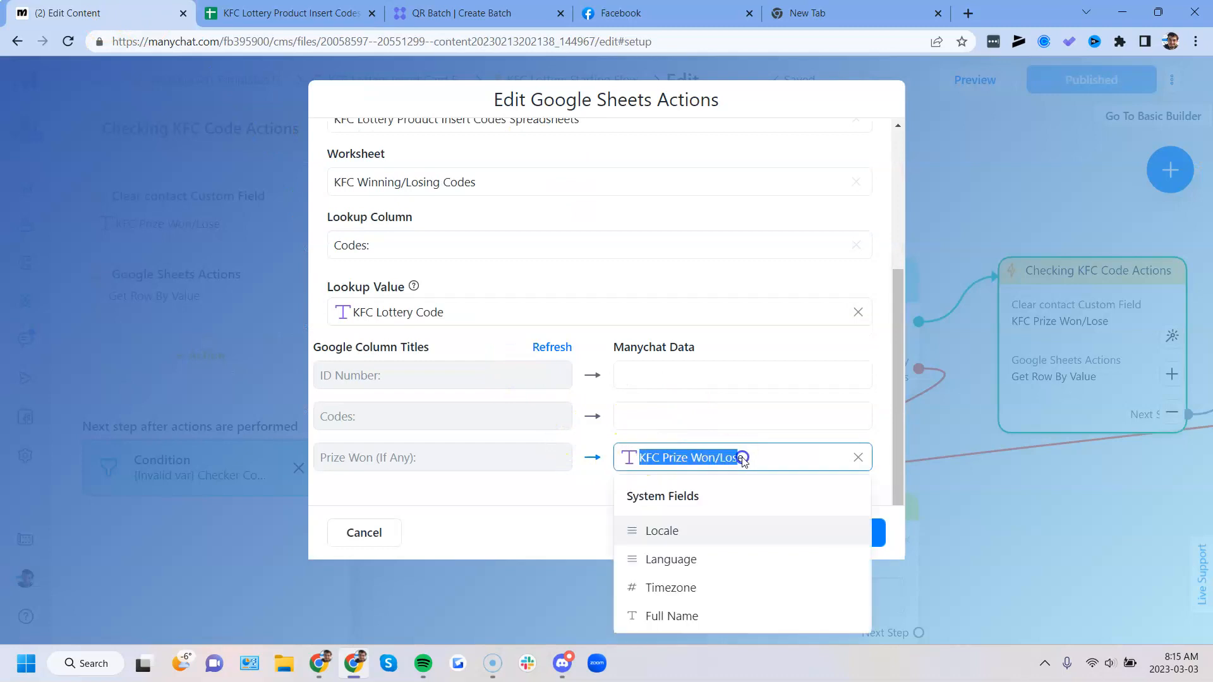
{"action": "left_click", "coordinate": [569, 468]}
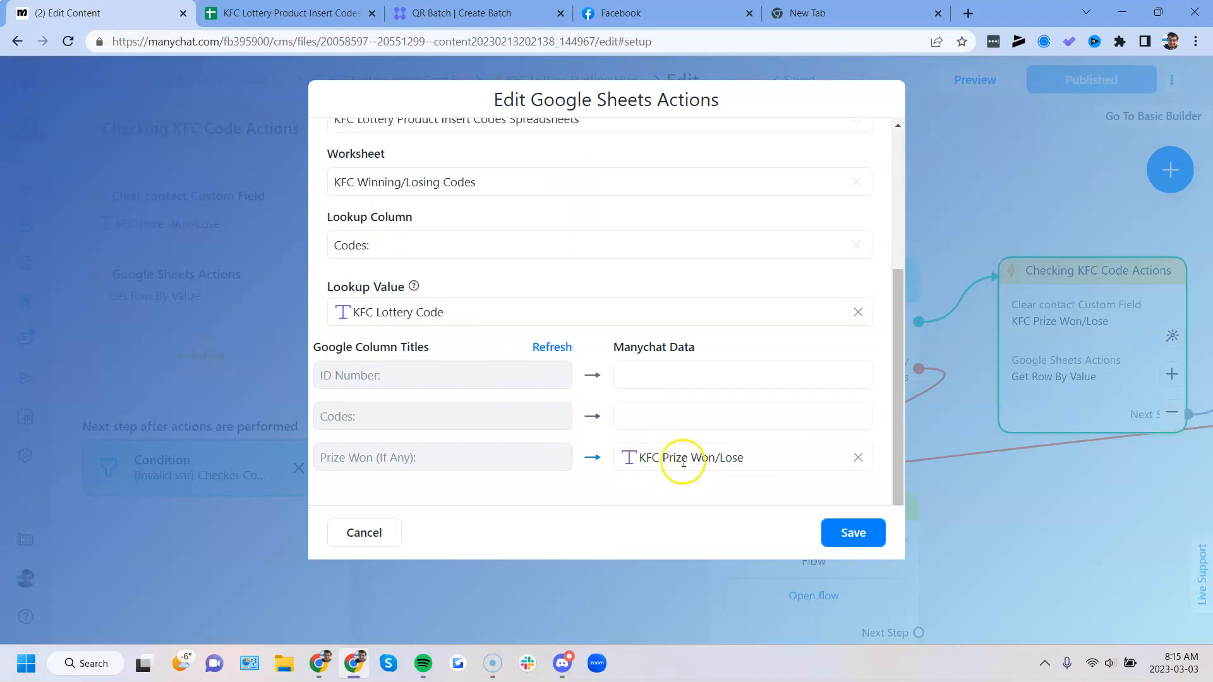
{"action": "left_click", "coordinate": [379, 530]}
- Inspect the KFC Prize Won/Lose Checker condition, consult the KFC Winning/Losing Codes sheet, and return to the flow
{"action": "left_click_drag", "start_coordinate": [953, 537], "coordinate": [302, 490]}
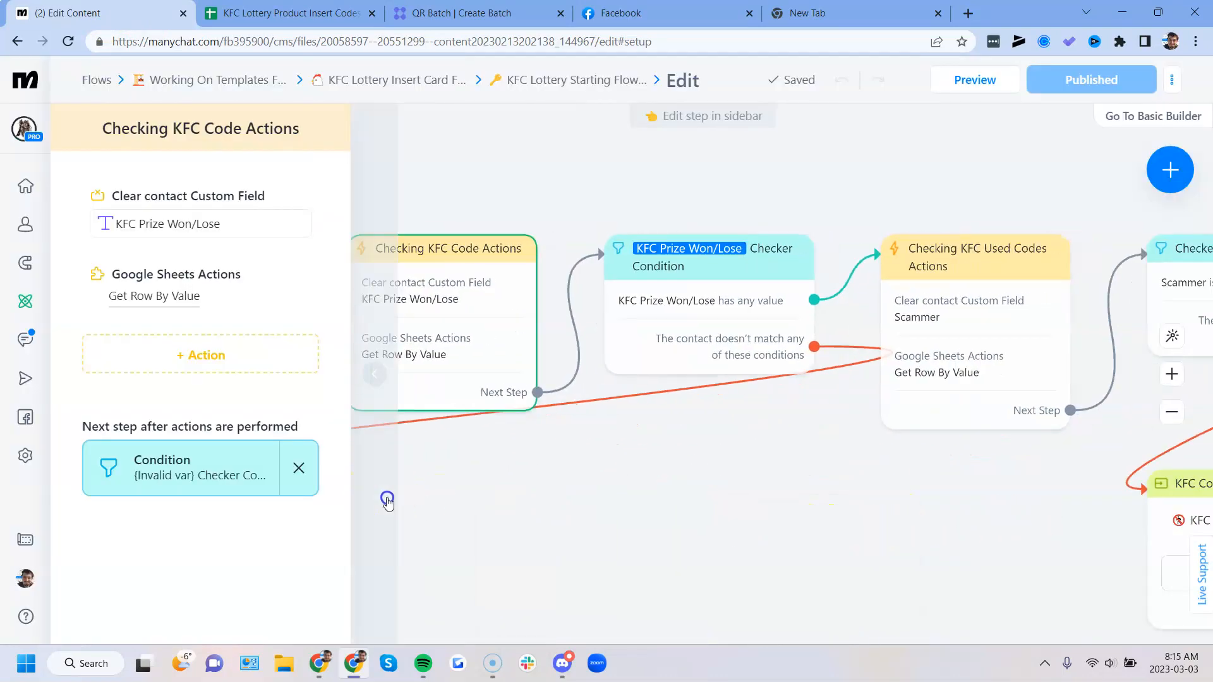
{"action": "left_click", "coordinate": [668, 290]}
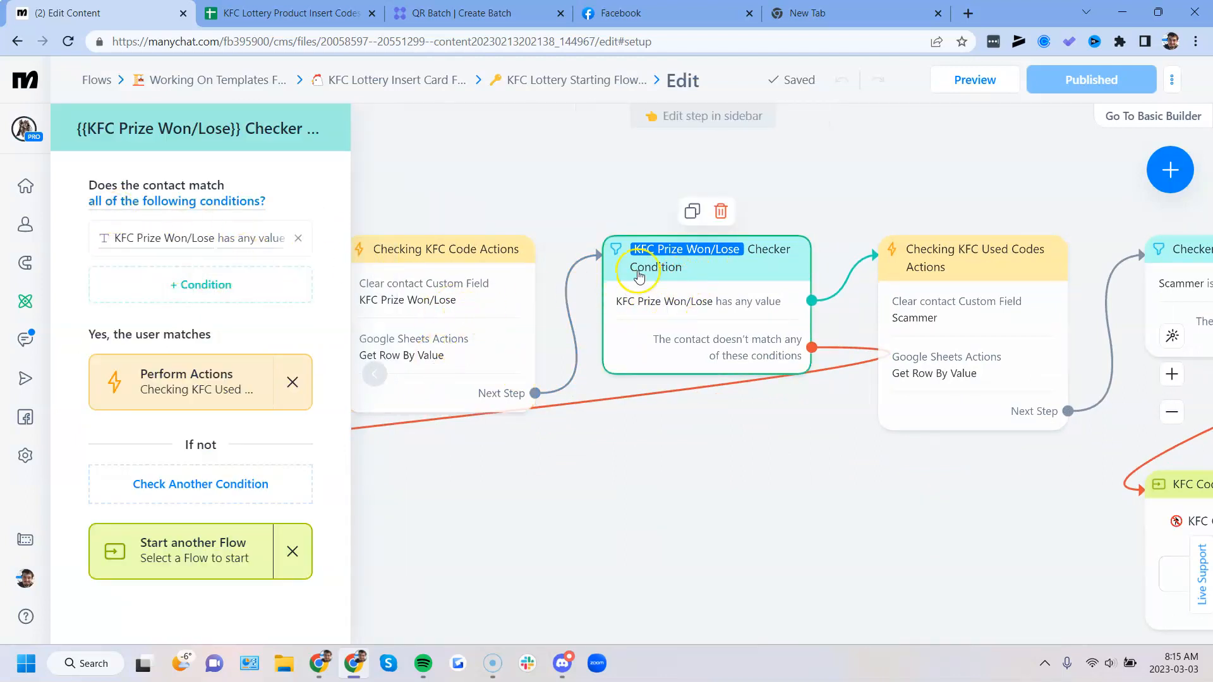
{"action": "left_click", "coordinate": [375, 374]}
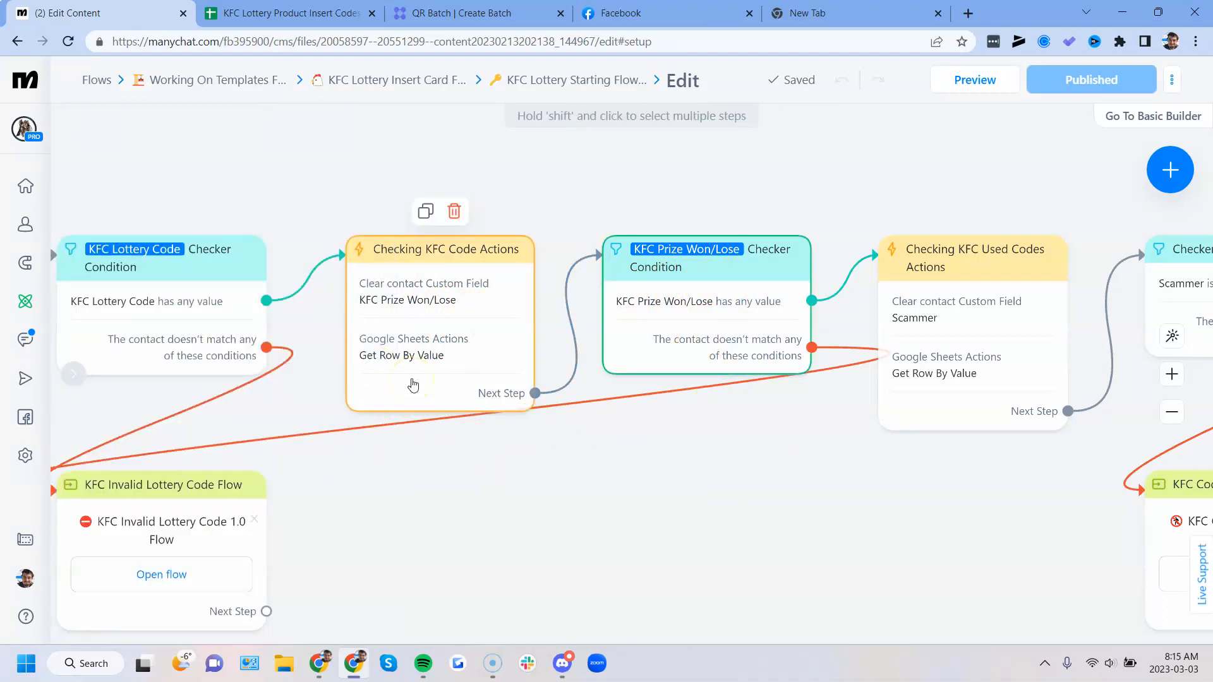
{"action": "left_click", "coordinate": [291, 13]}
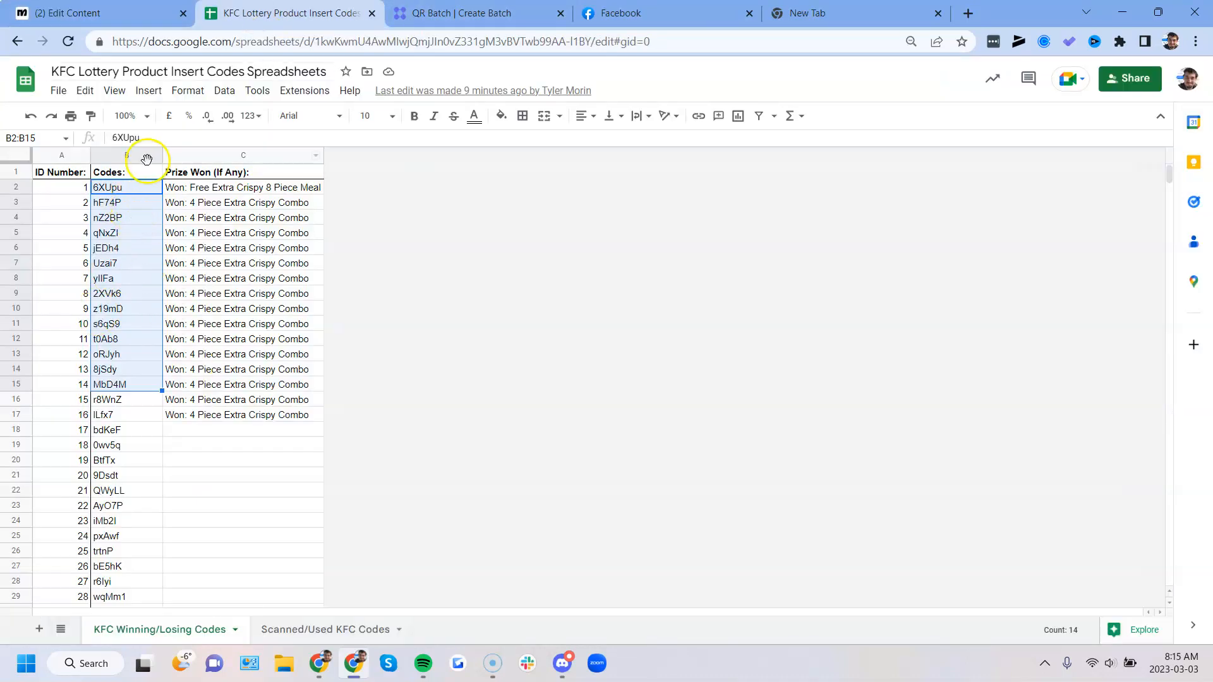
{"action": "left_click", "coordinate": [120, 16]}
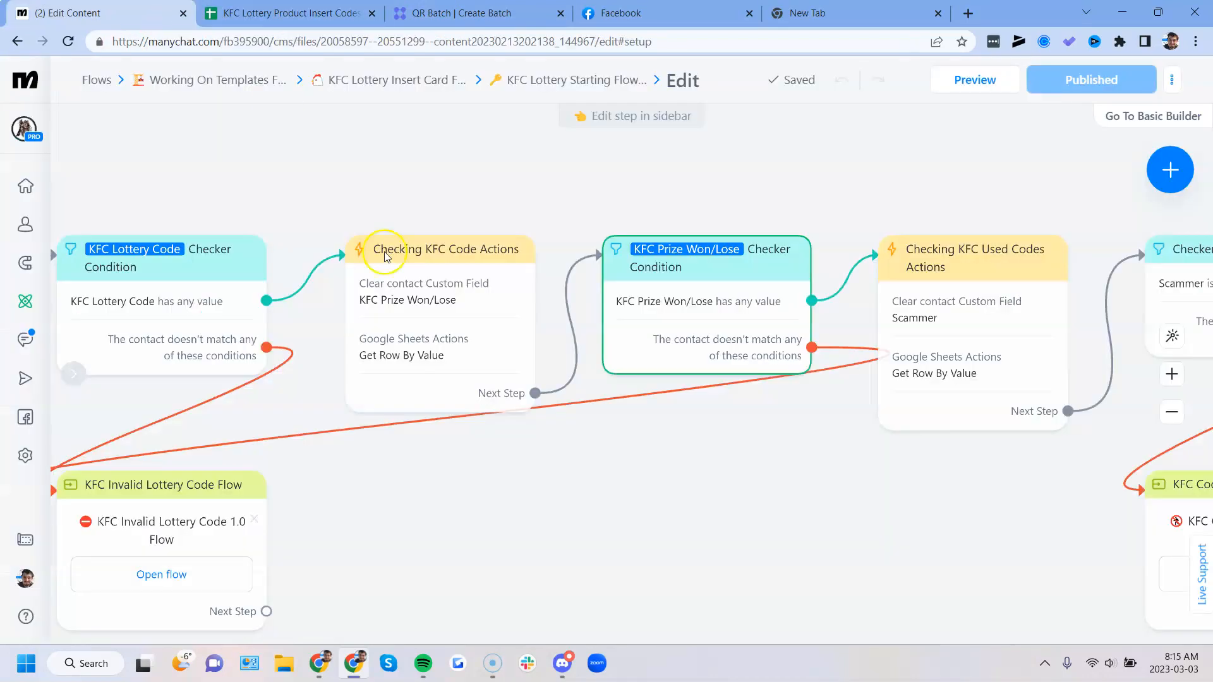
- Trace the non-matching branches of the lottery code and prize checker conditions to the KFC Invalid Lottery Code Flow
{"action": "scroll", "coordinate": [270, 447], "scroll_direction": "left", "scroll_amount": 3}
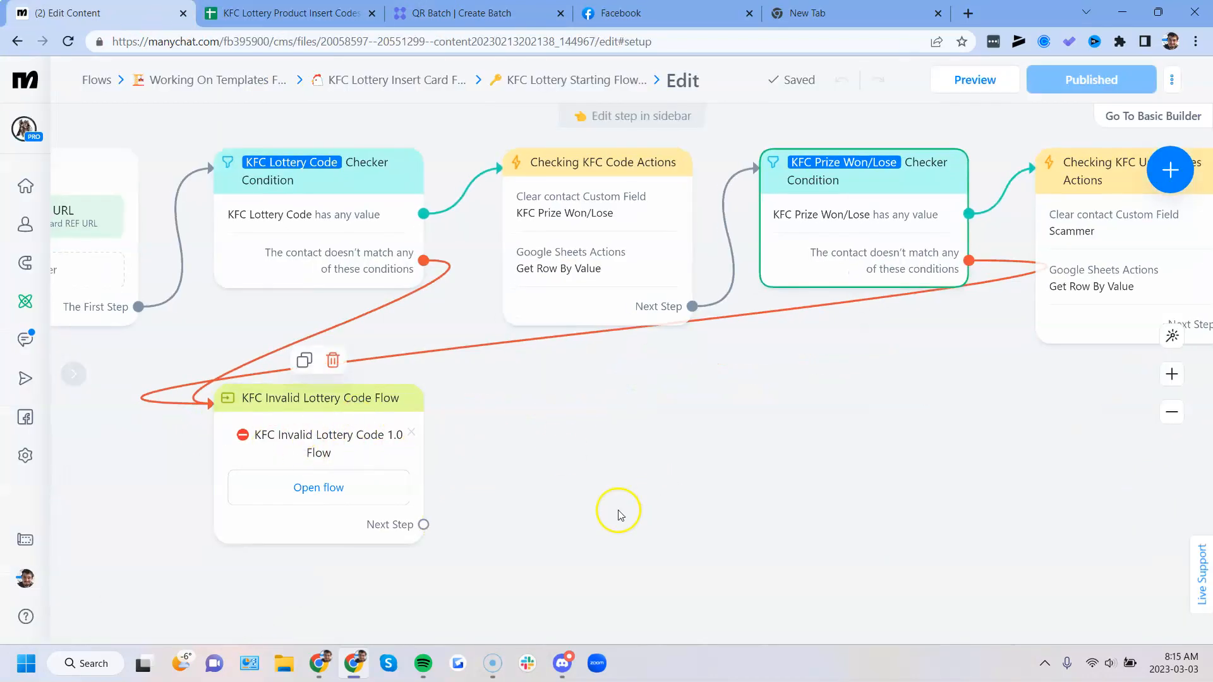
{"action": "left_click_drag", "start_coordinate": [676, 485], "coordinate": [636, 507]}
{"action": "left_click_drag", "start_coordinate": [771, 476], "coordinate": [741, 505]}
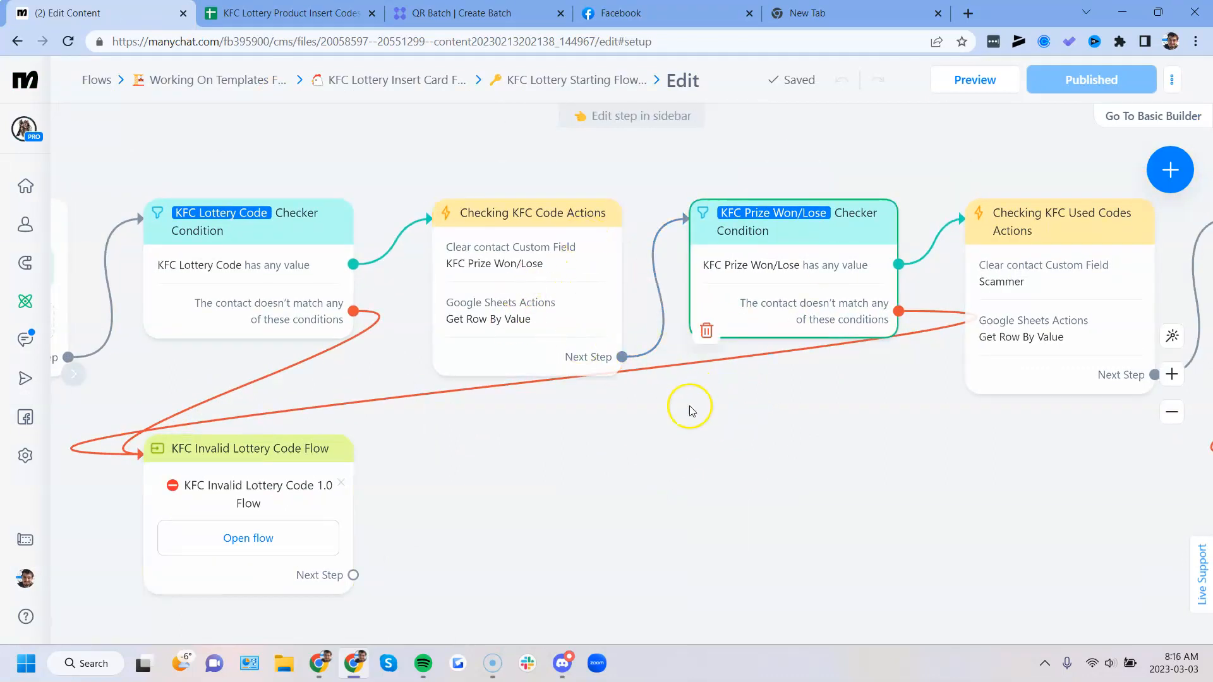
{"action": "left_click_drag", "start_coordinate": [709, 457], "coordinate": [661, 474]}
{"action": "left_click", "coordinate": [537, 352]}
{"action": "left_click", "coordinate": [577, 442]}
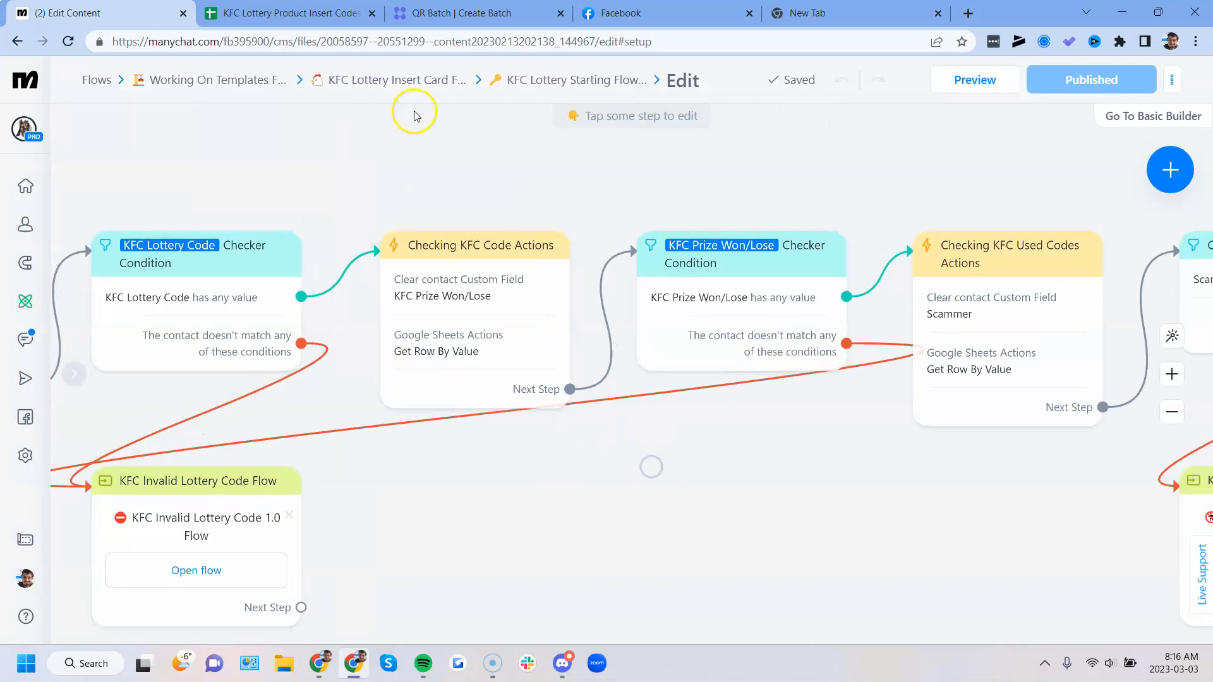
- Examine the worksheet, lookup value and Scammer field mapping in the Google Sheets lookup of Checking KFC Used Codes Actions
{"action": "left_click_drag", "start_coordinate": [779, 509], "coordinate": [505, 515]}
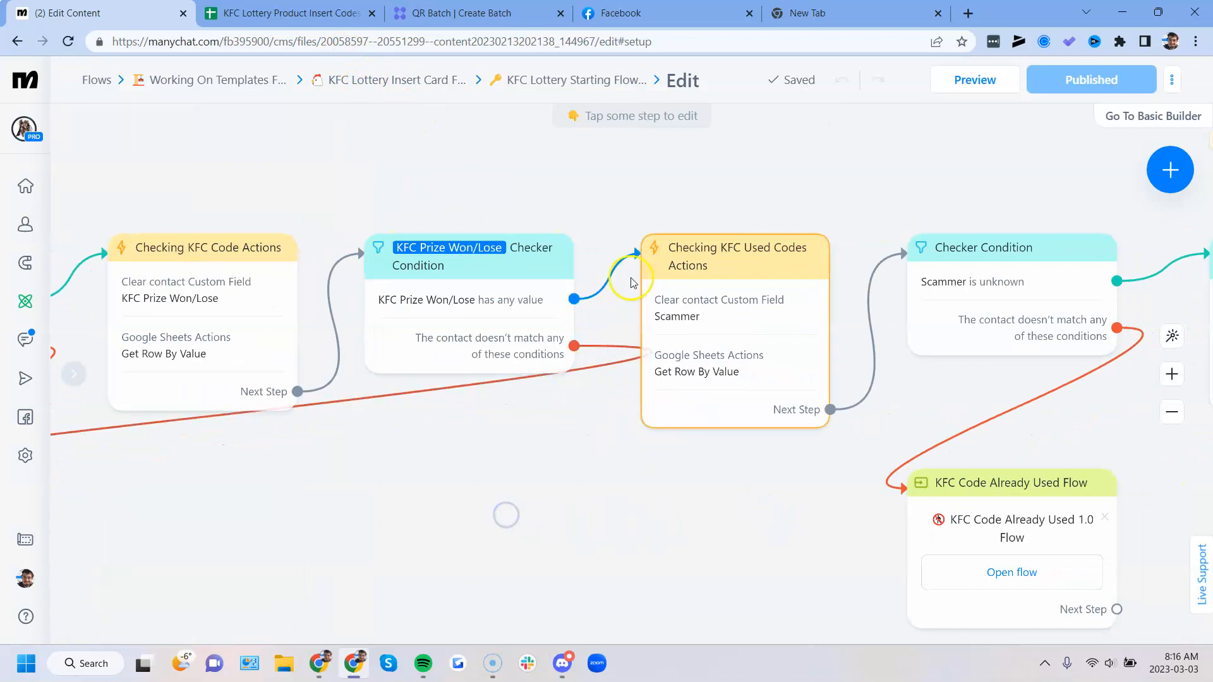
{"action": "left_click", "coordinate": [580, 272]}
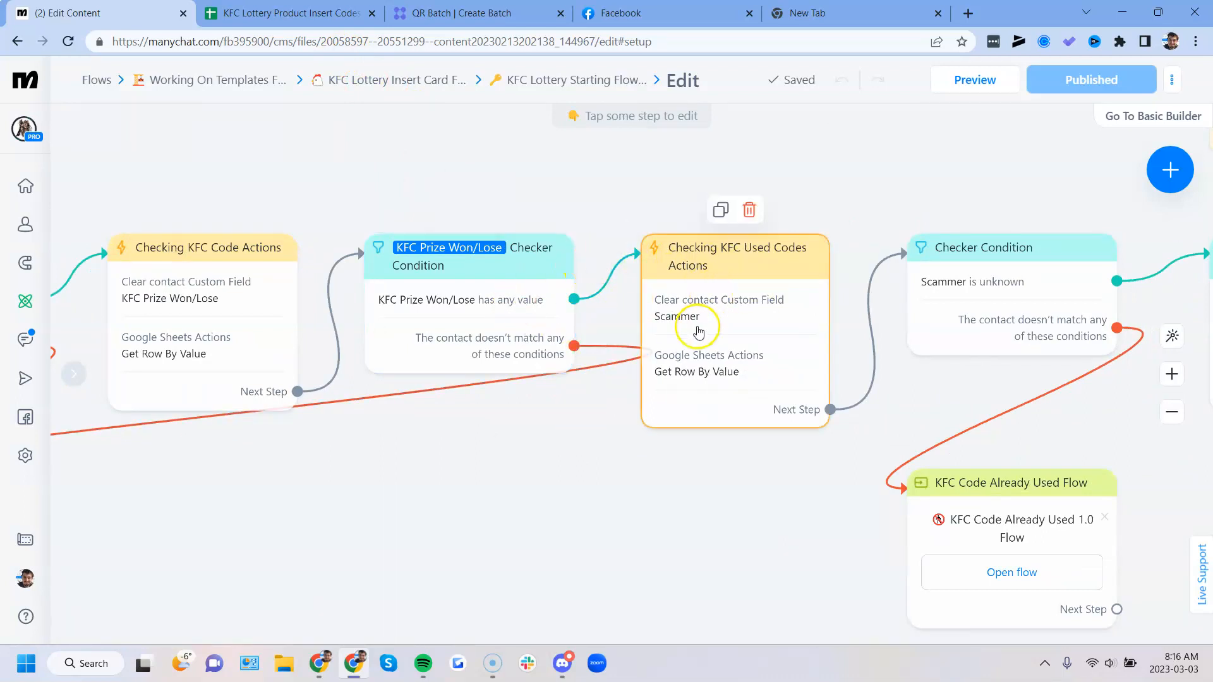
{"action": "left_click_drag", "start_coordinate": [723, 540], "coordinate": [559, 528]}
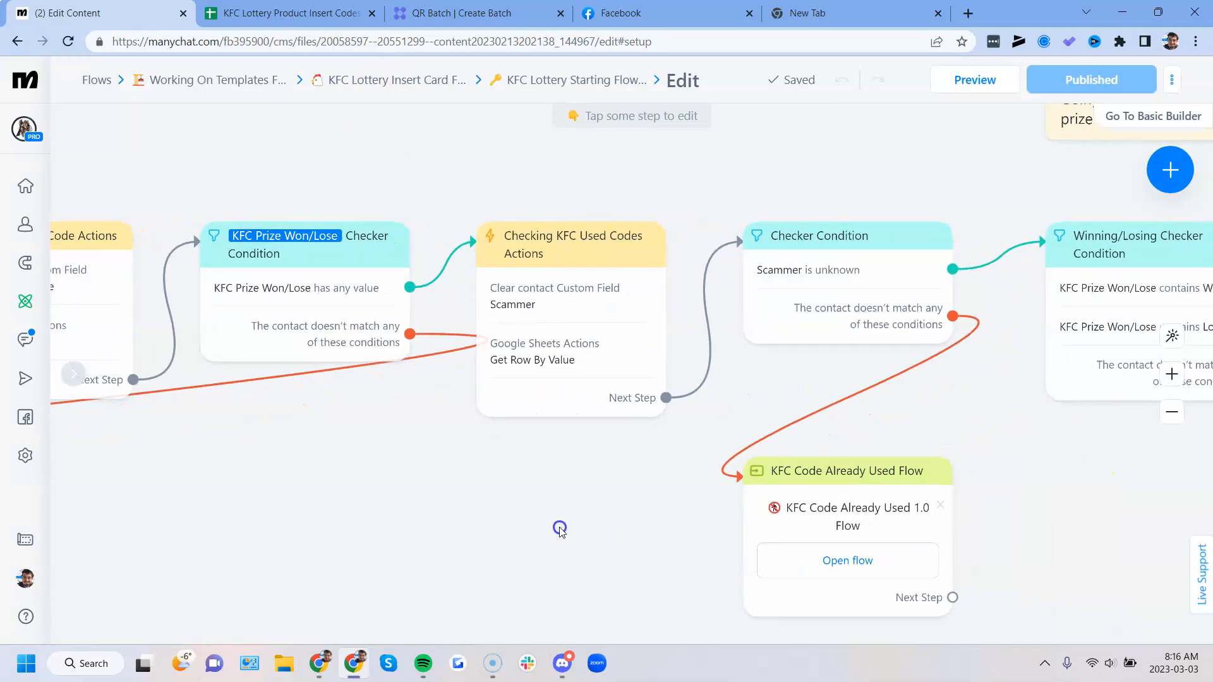
{"action": "left_click", "coordinate": [571, 330]}
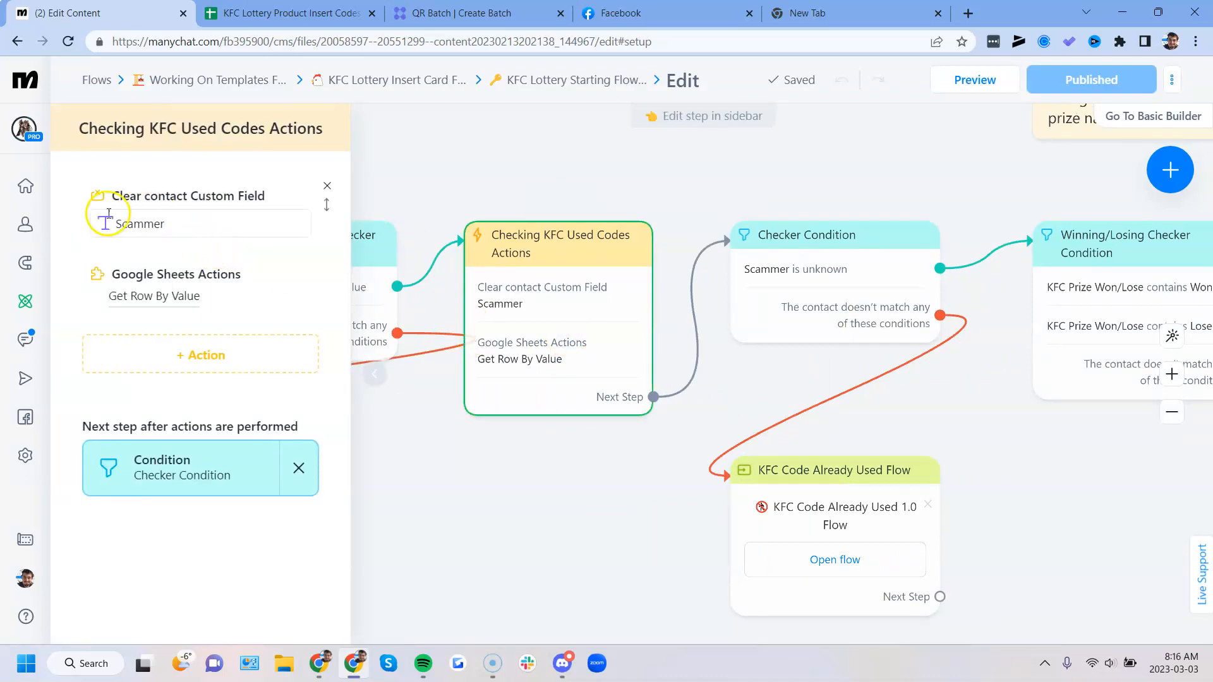
{"action": "left_click", "coordinate": [264, 286]}
{"action": "scroll", "coordinate": [385, 353], "scroll_direction": "down", "scroll_amount": 3}
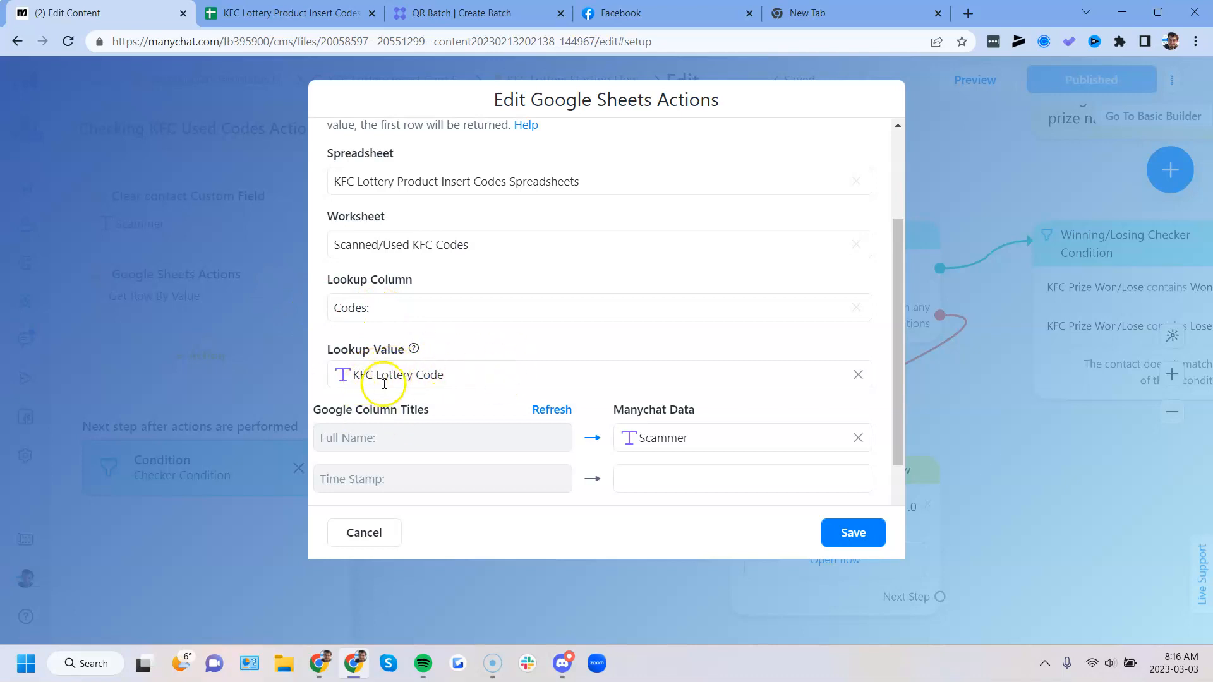
{"action": "scroll", "coordinate": [382, 386], "scroll_direction": "down", "scroll_amount": 3}
{"action": "scroll", "coordinate": [435, 366], "scroll_direction": "up", "scroll_amount": 1}
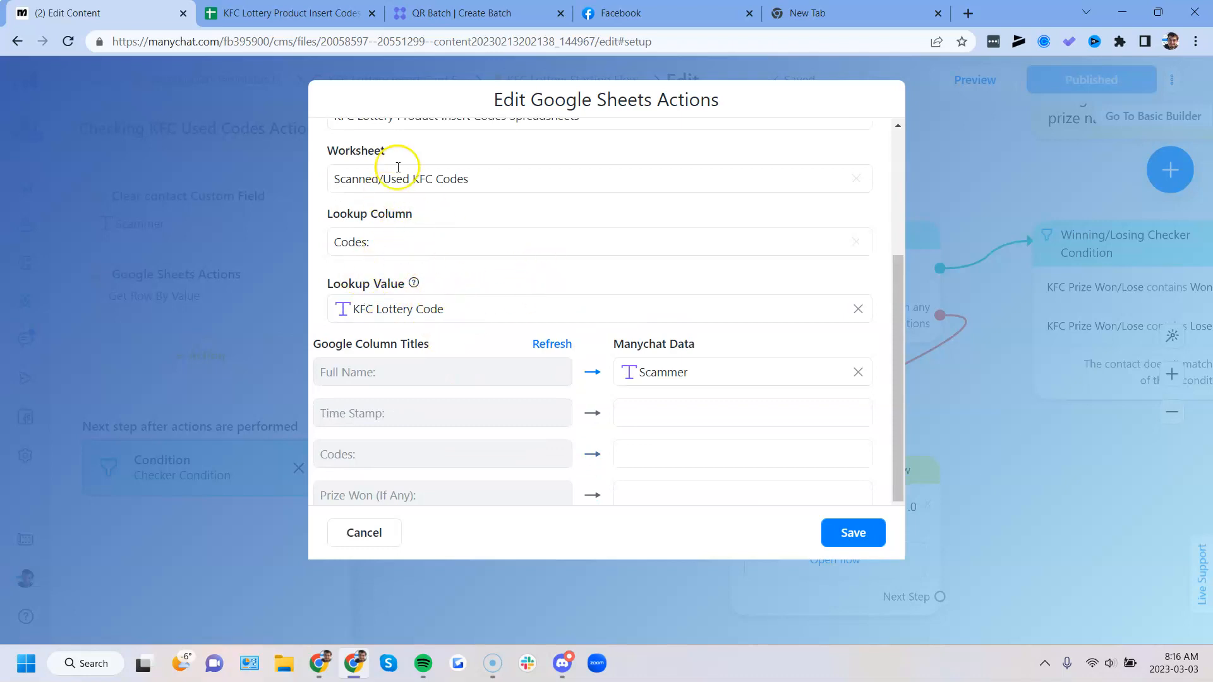
- Check the Codes column in the Scanned/Used KFC Codes sheet, and return to the Manychat lookup settings
{"action": "left_click", "coordinate": [297, 13]}
{"action": "left_click", "coordinate": [323, 629]}
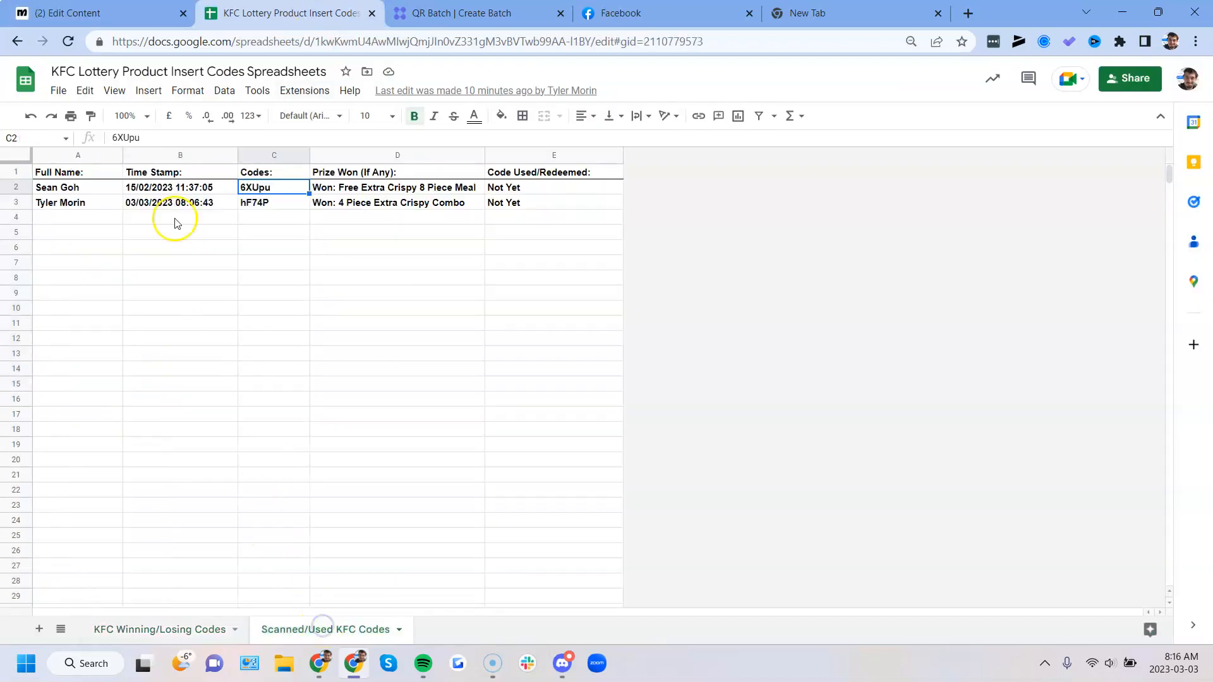
{"action": "left_click_drag", "start_coordinate": [247, 192], "coordinate": [266, 330]}
{"action": "left_click", "coordinate": [88, 13]}
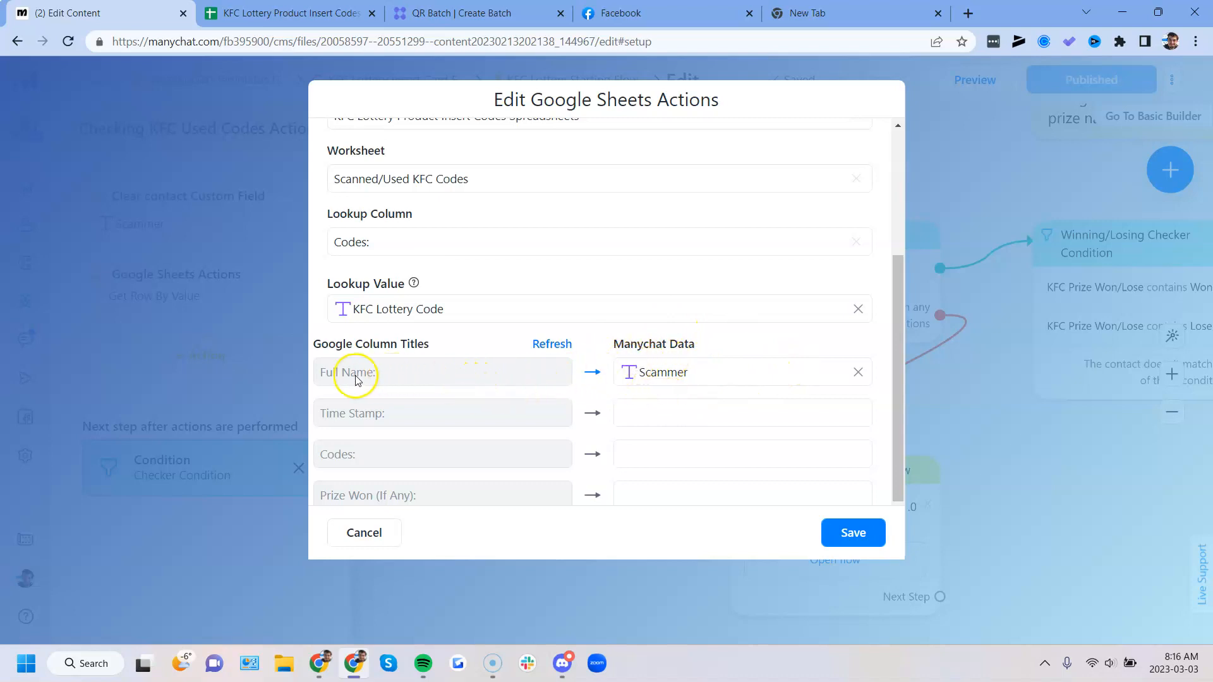
- Check the Full Name to Scammer mapping, and close the Google Sheets lookup settings without saving
{"action": "left_click_drag", "start_coordinate": [346, 378], "coordinate": [643, 371]}
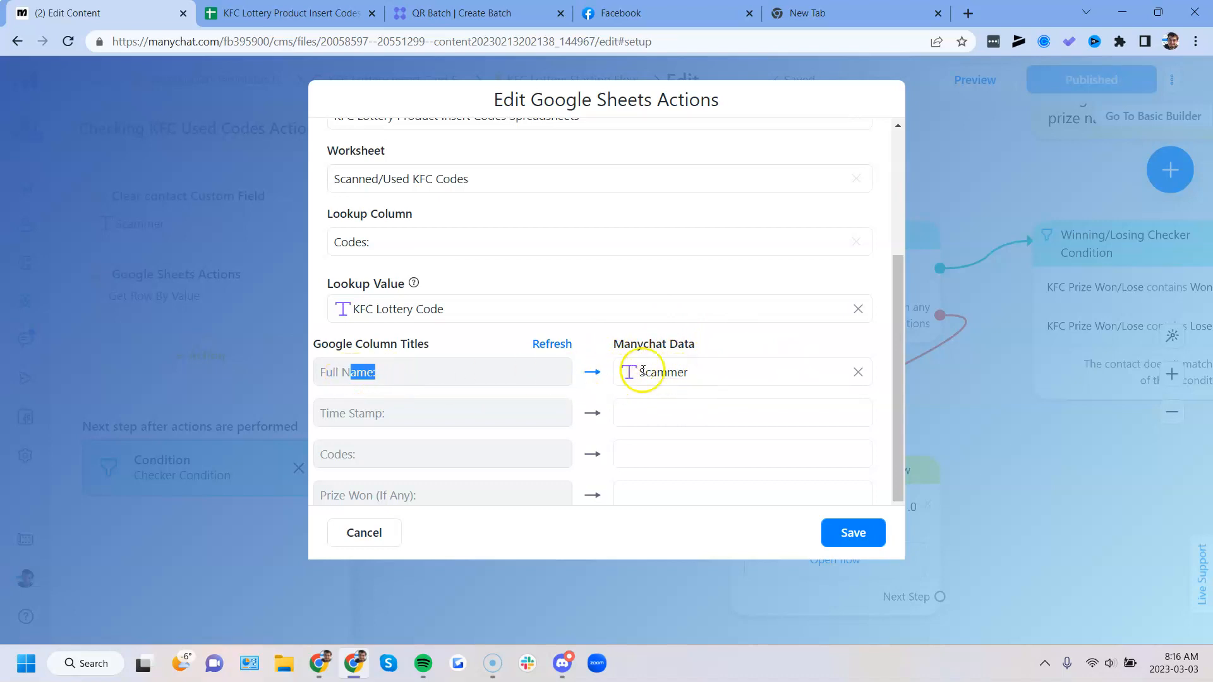
{"action": "left_click", "coordinate": [366, 532]}
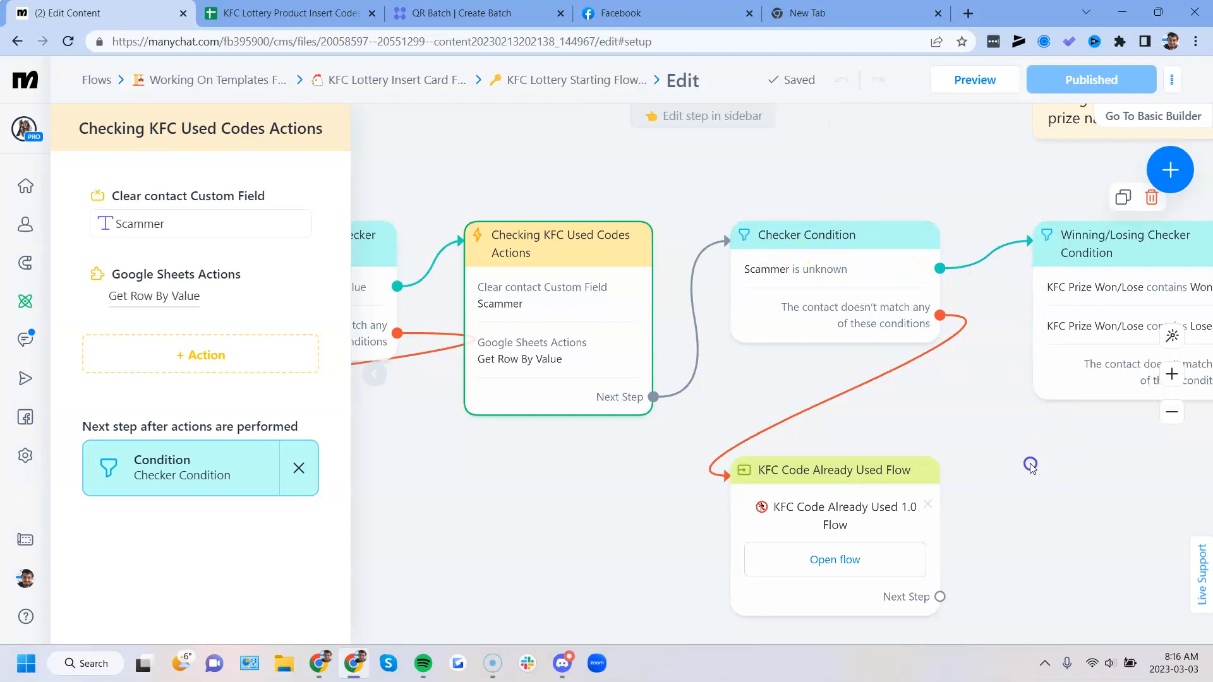
{"action": "scroll", "coordinate": [859, 316], "scroll_direction": "right", "scroll_amount": 5}
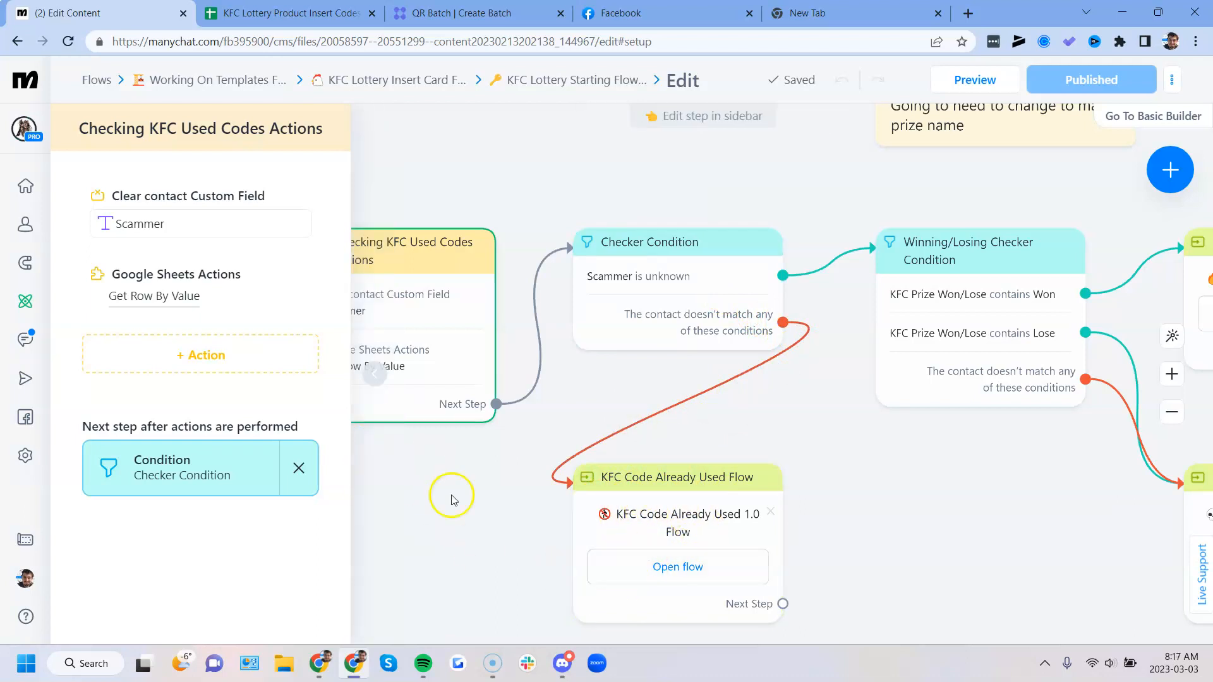
- Trace the Checker Condition's branches to the KFC Code Already Used Flow and the Winning/Losing Checker Condition
{"action": "scroll", "coordinate": [475, 546], "scroll_direction": "down", "scroll_amount": 2}
{"action": "left_click", "coordinate": [425, 504]}
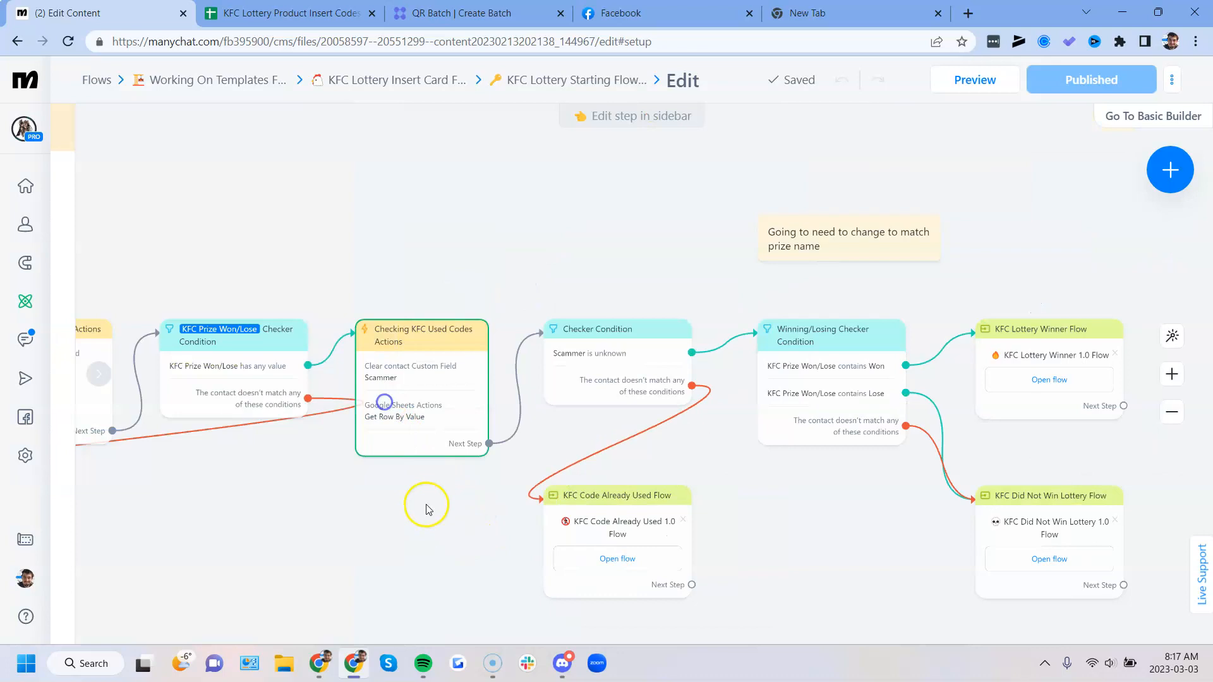
{"action": "left_click_drag", "start_coordinate": [558, 539], "coordinate": [423, 539]}
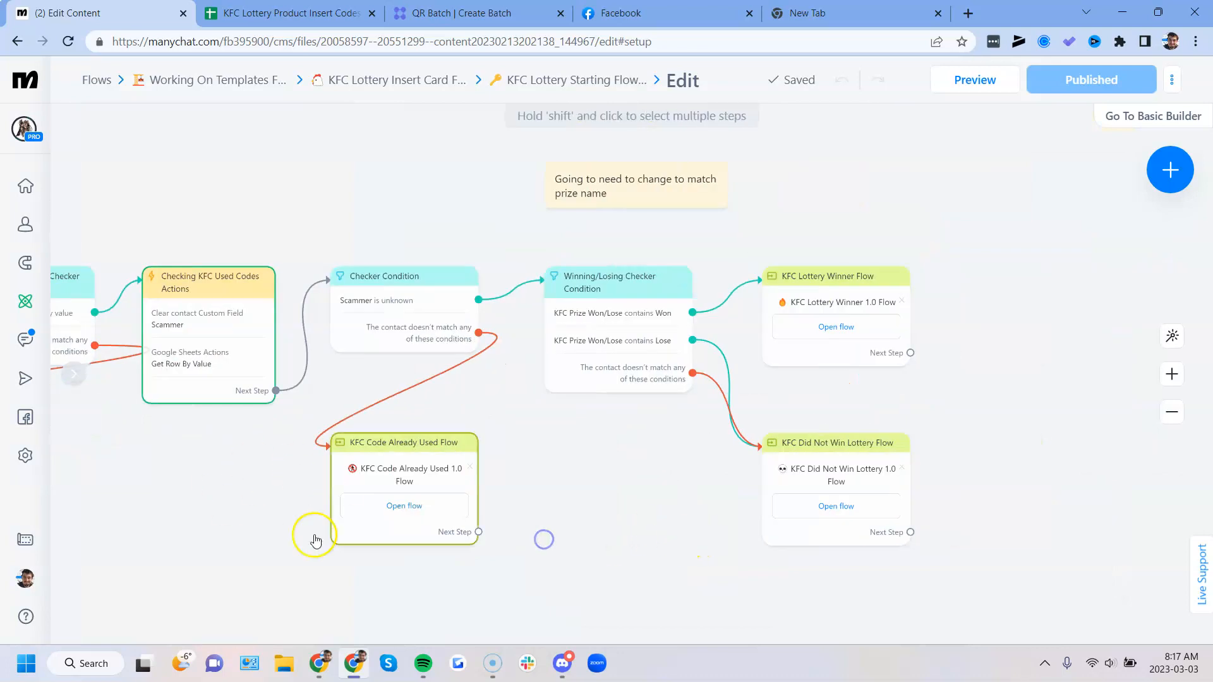
{"action": "left_click_drag", "start_coordinate": [566, 551], "coordinate": [673, 512]}
{"action": "right_click", "coordinate": [675, 486]}
{"action": "left_click", "coordinate": [416, 515]}
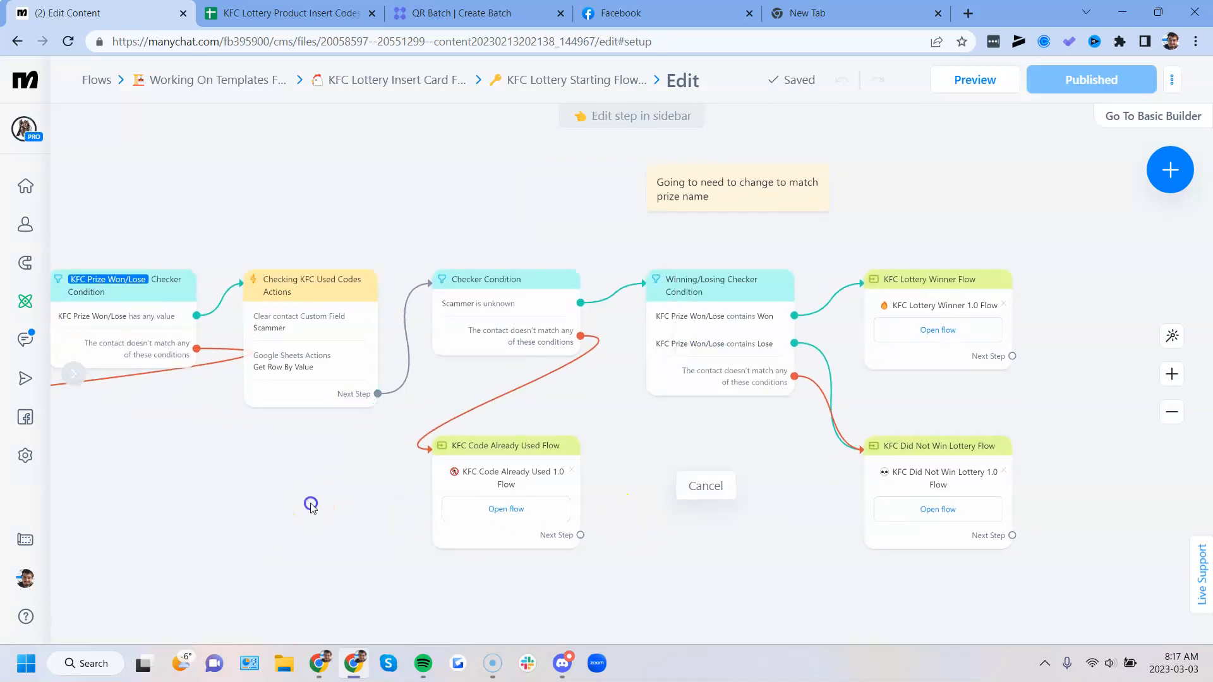
- Review the Messenger Ref URL trigger and the KFC Lottery Code Checker Condition at the start of the flow
{"action": "scroll", "coordinate": [220, 497], "scroll_direction": "down", "scroll_amount": 2}
{"action": "left_click_drag", "start_coordinate": [220, 497], "coordinate": [704, 499]}
{"action": "scroll", "coordinate": [407, 428], "scroll_direction": "up", "scroll_amount": 2}
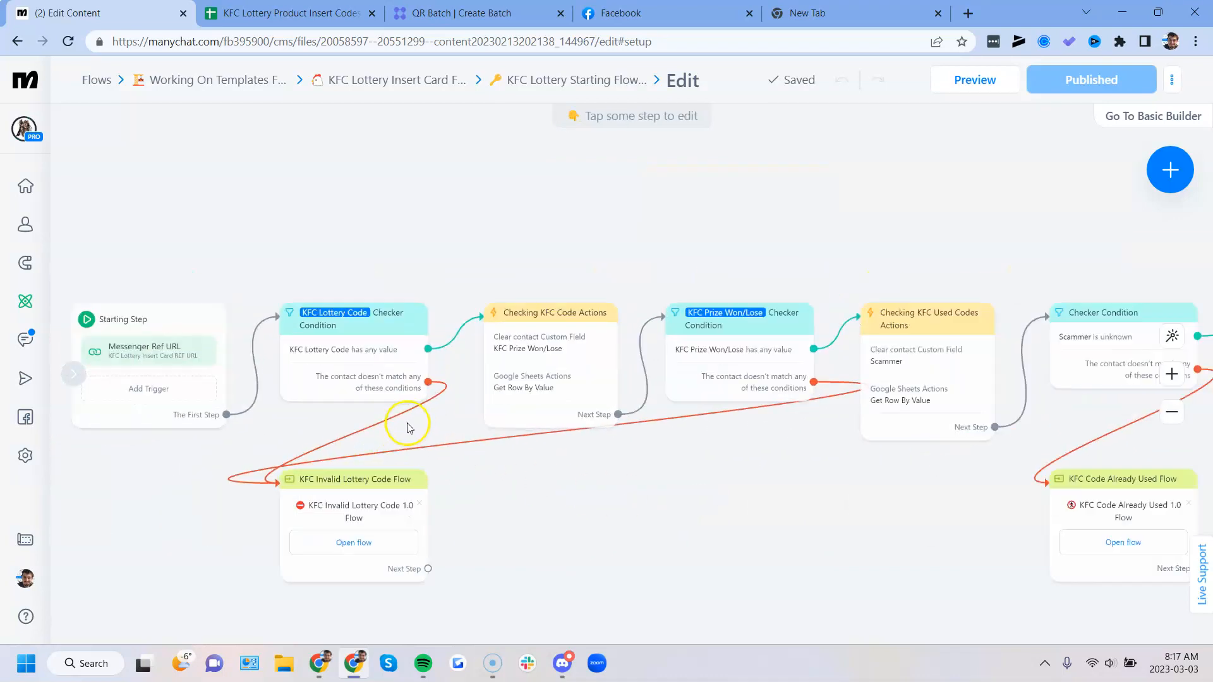
{"action": "scroll", "coordinate": [407, 429], "scroll_direction": "up", "scroll_amount": 1}
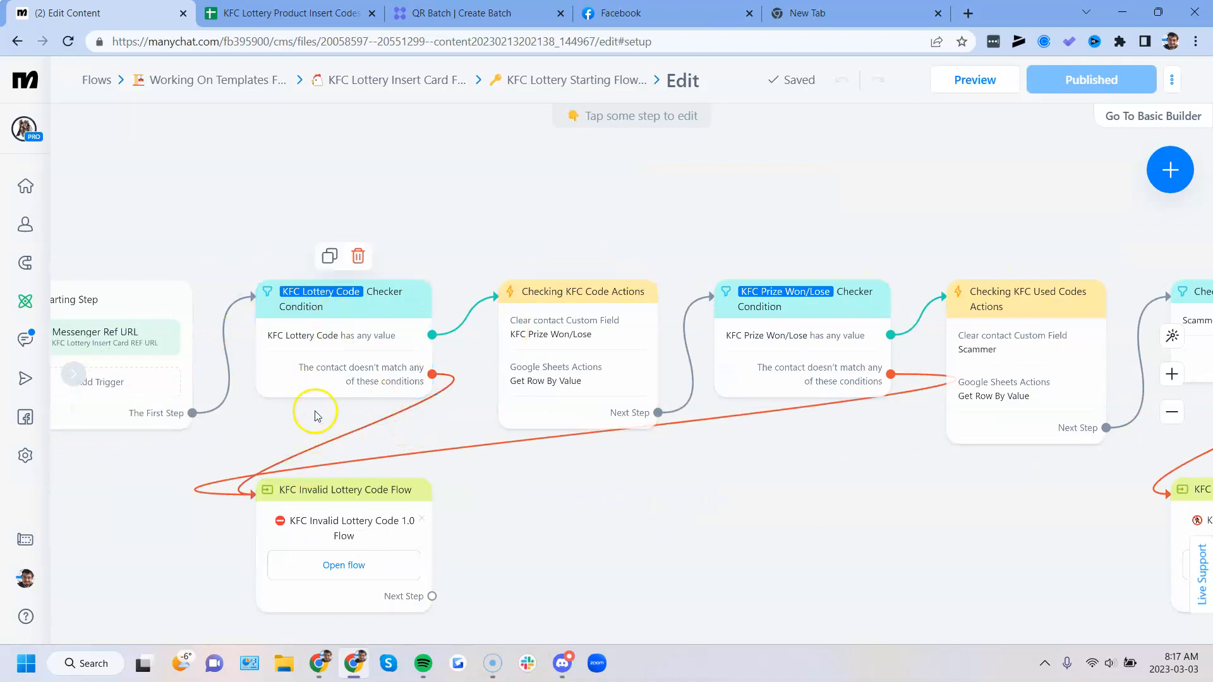
- Remove the lottery code from the end of the m.me ref URL, restore it, and return to the Manychat flow
{"action": "left_click", "coordinate": [833, 17]}
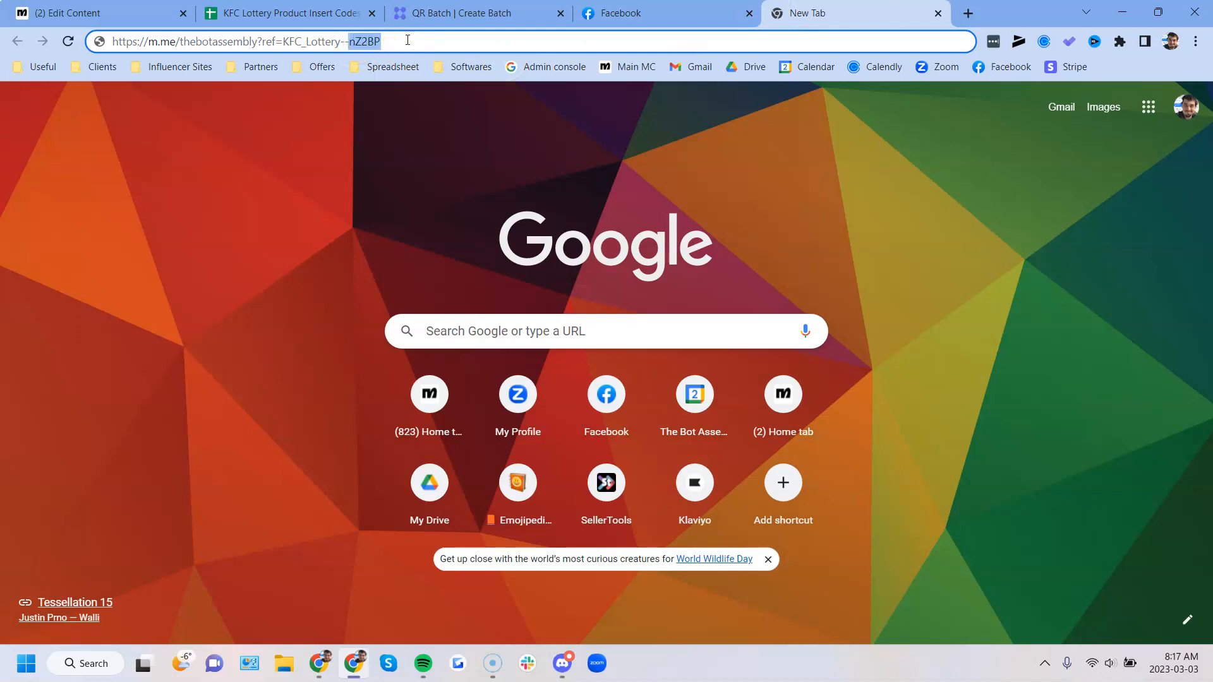
{"action": "key", "text": "BackSpace"}
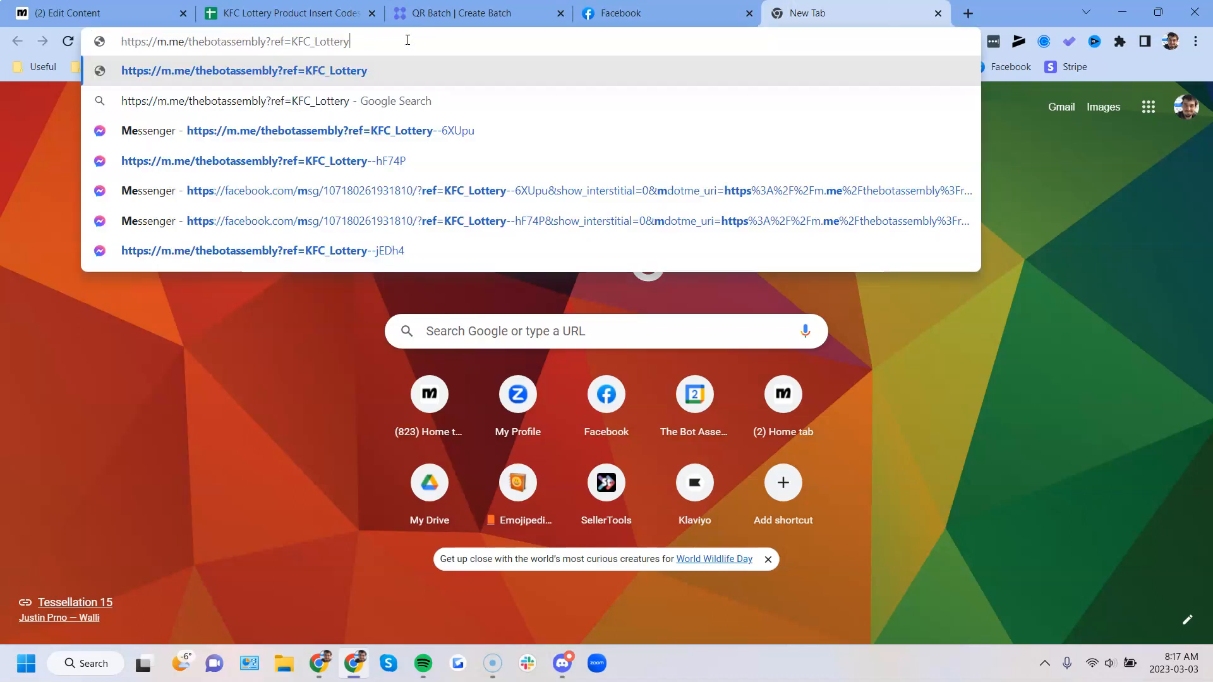
{"action": "type", "text": "nZ2BP"}
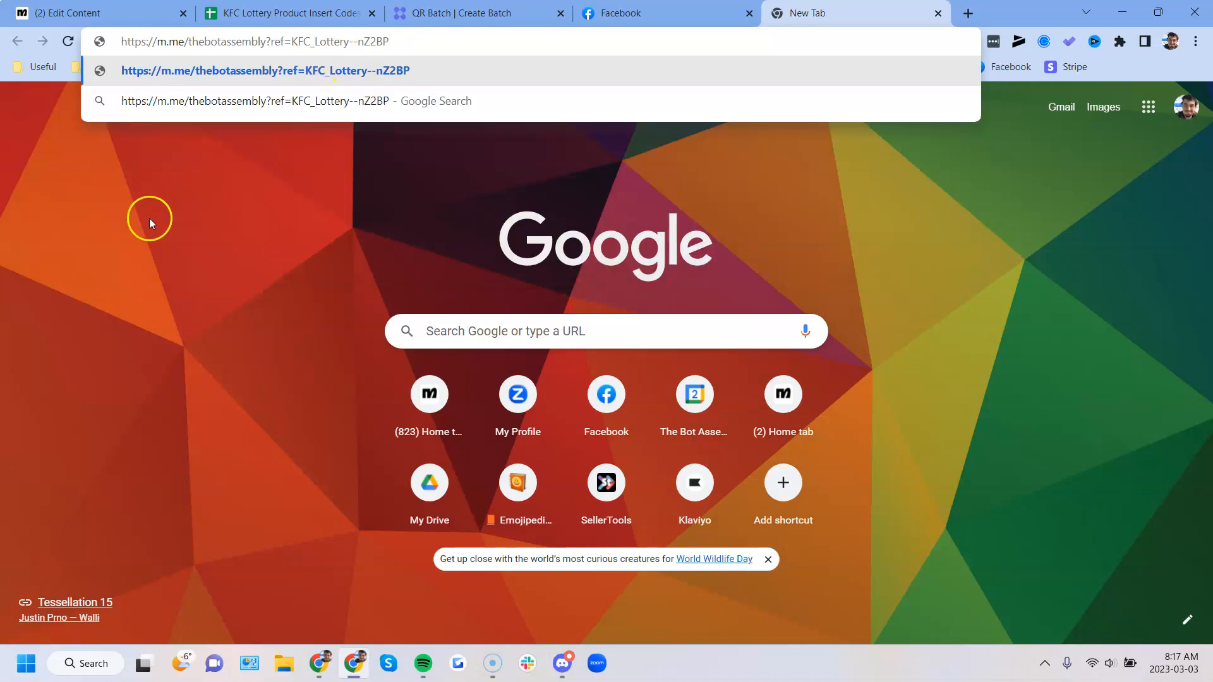
{"action": "left_click", "coordinate": [130, 230]}
{"action": "left_click", "coordinate": [145, 13]}
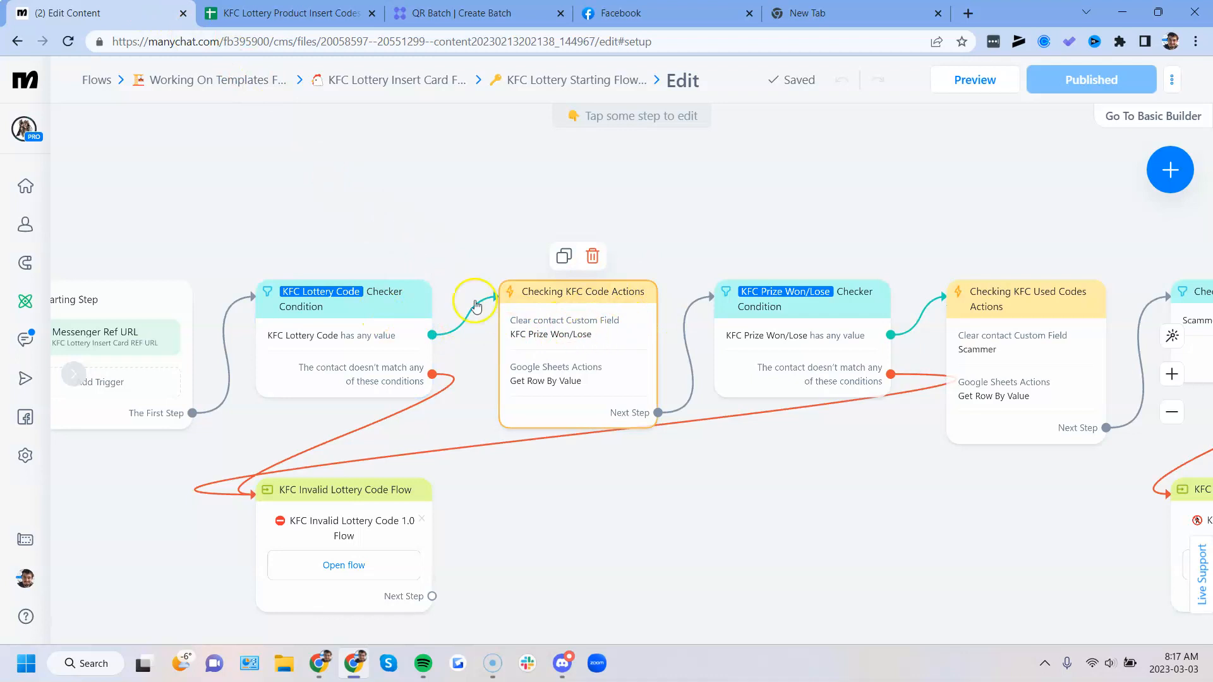
- Examine the Codes and Prize Won columns in the KFC Winning/Losing Codes sheet, and return to the Manychat flow
{"action": "left_click", "coordinate": [290, 13]}
{"action": "left_click", "coordinate": [158, 626]}
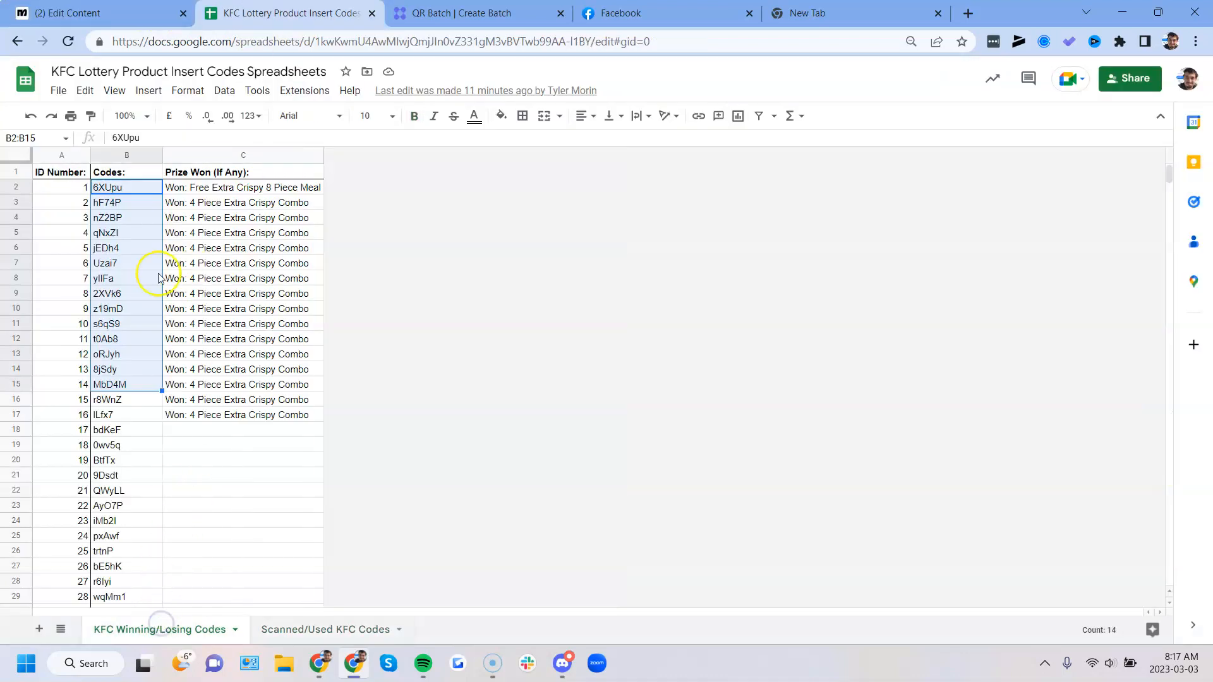
{"action": "left_click", "coordinate": [126, 252]}
{"action": "left_click_drag", "start_coordinate": [120, 193], "coordinate": [101, 490]}
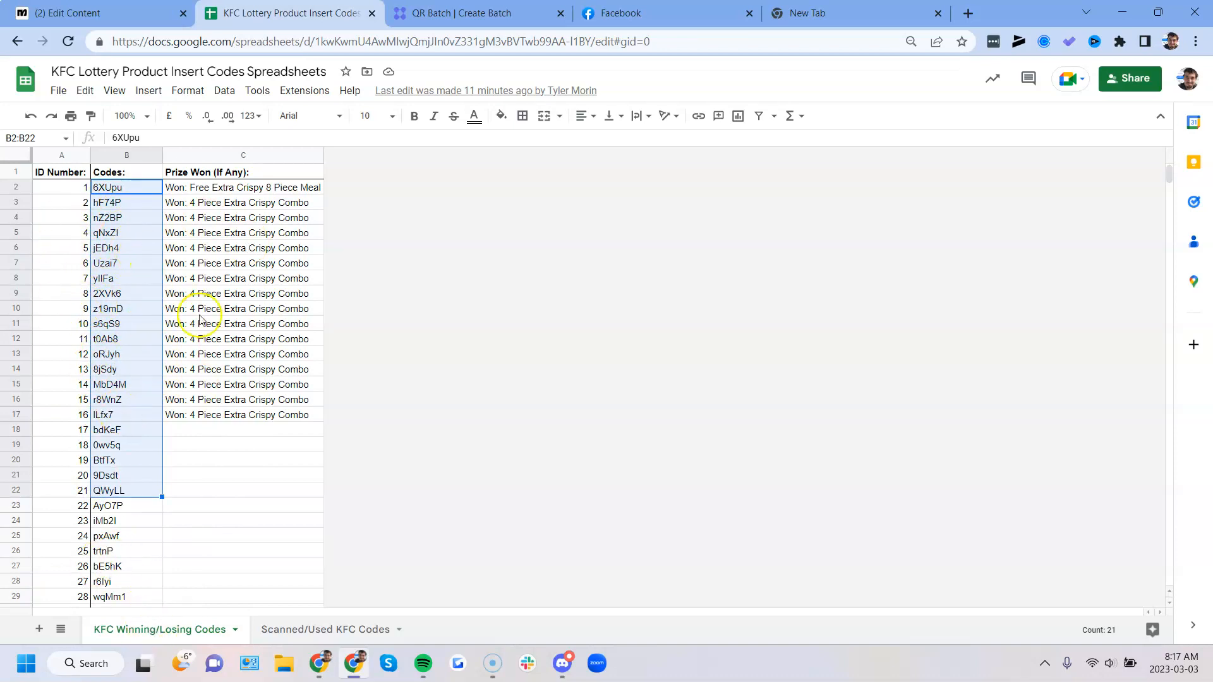
{"action": "left_click", "coordinate": [212, 460]}
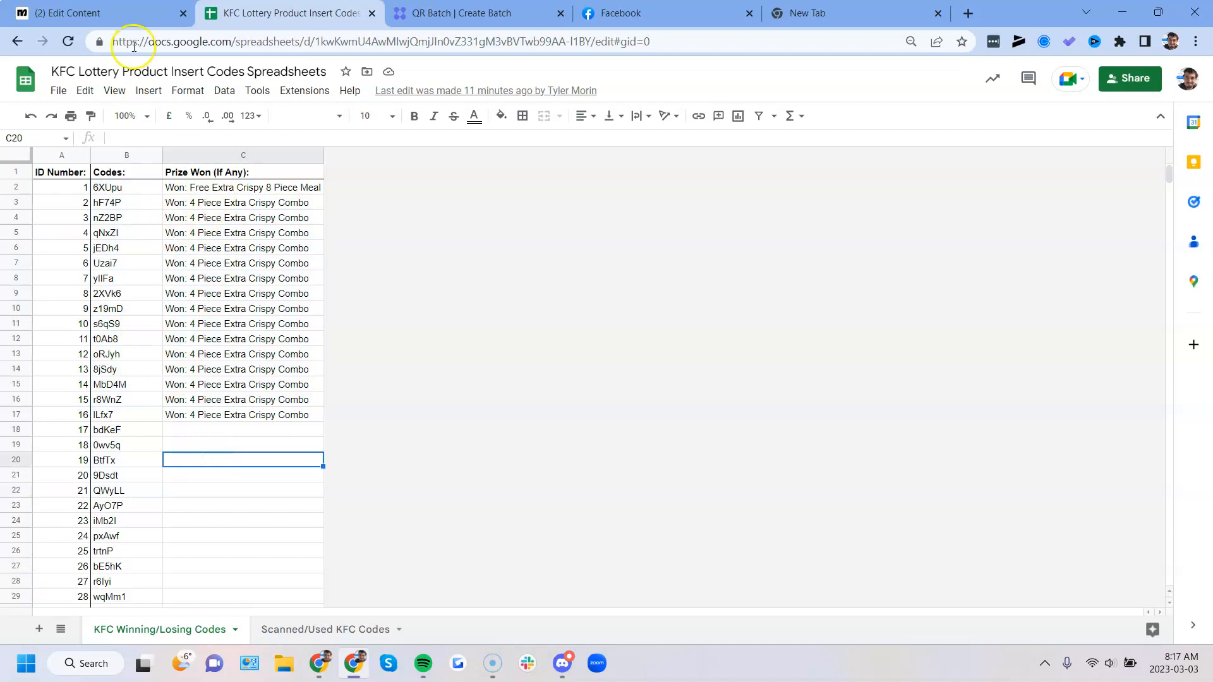
{"action": "left_click", "coordinate": [94, 13]}
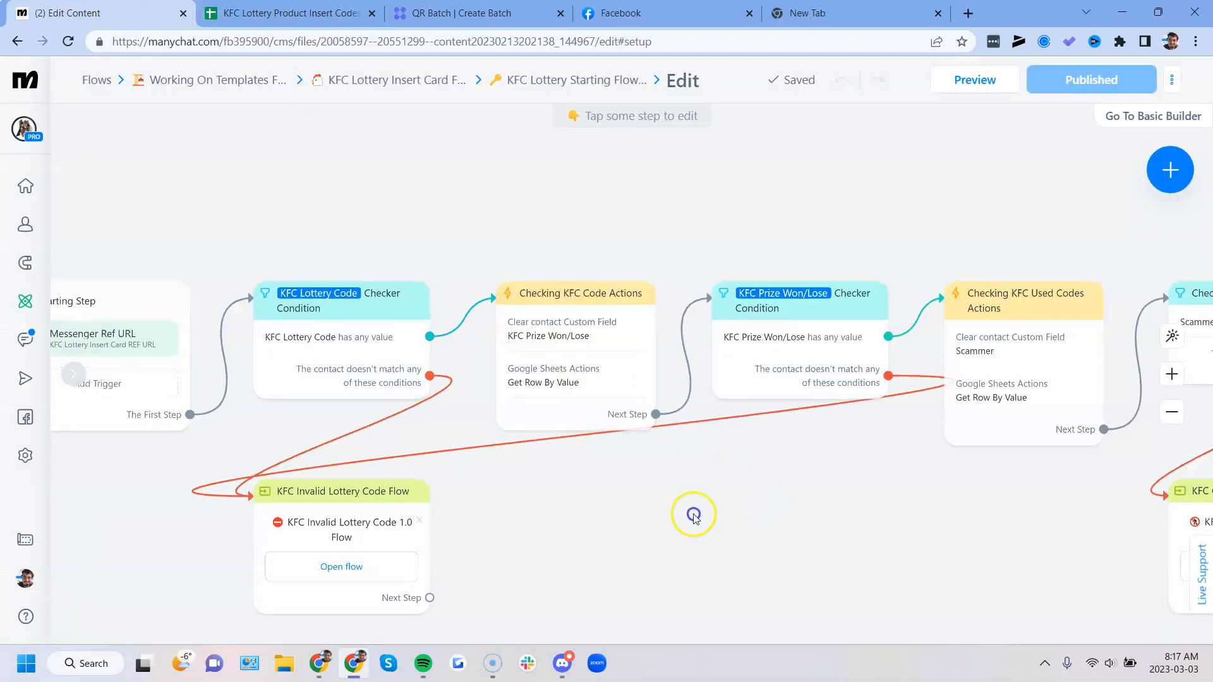
- Locate Checking KFC Used Codes Actions in the flow, compare it with the Scanned/Used KFC Codes sheet, and return to Manychat
{"action": "left_click_drag", "start_coordinate": [692, 514], "coordinate": [295, 518]}
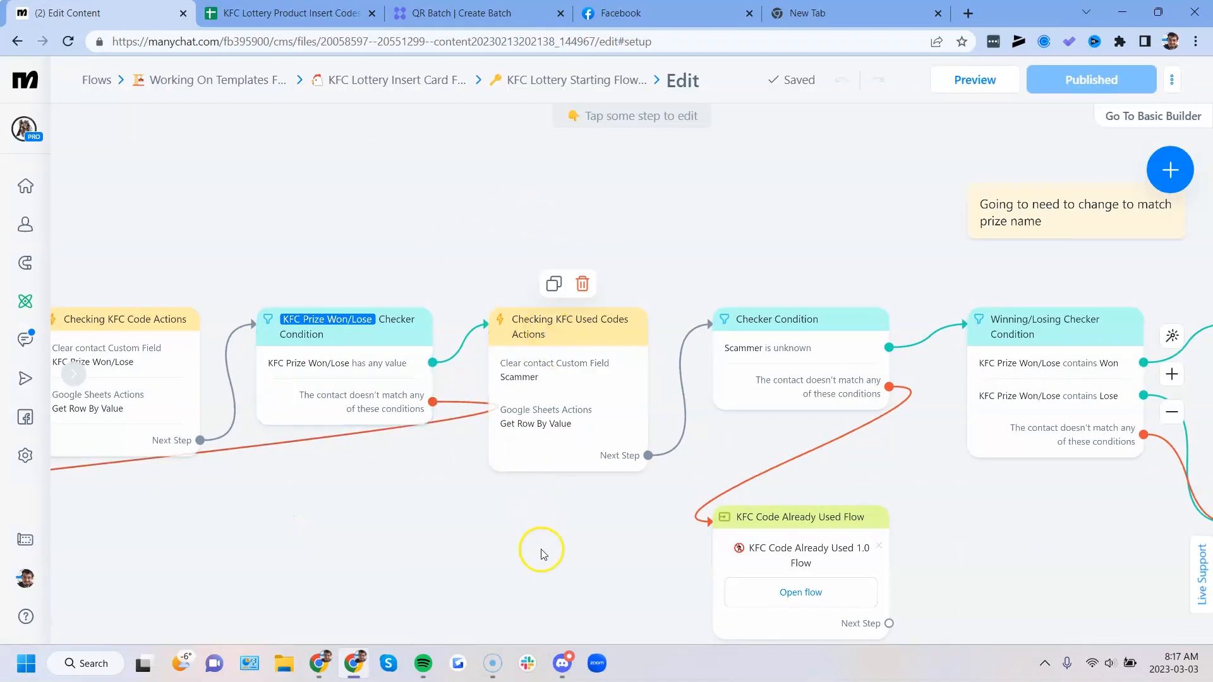
{"action": "left_click_drag", "start_coordinate": [541, 556], "coordinate": [493, 489]}
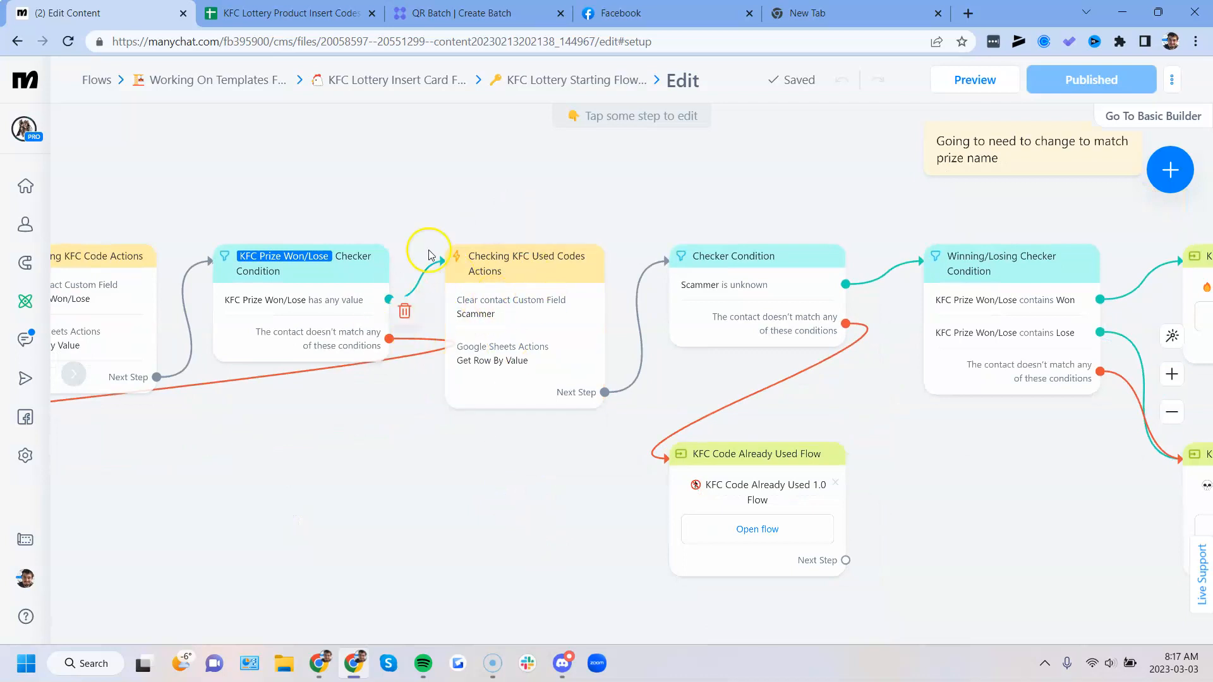
{"action": "left_click", "coordinate": [287, 9]}
{"action": "left_click", "coordinate": [346, 627]}
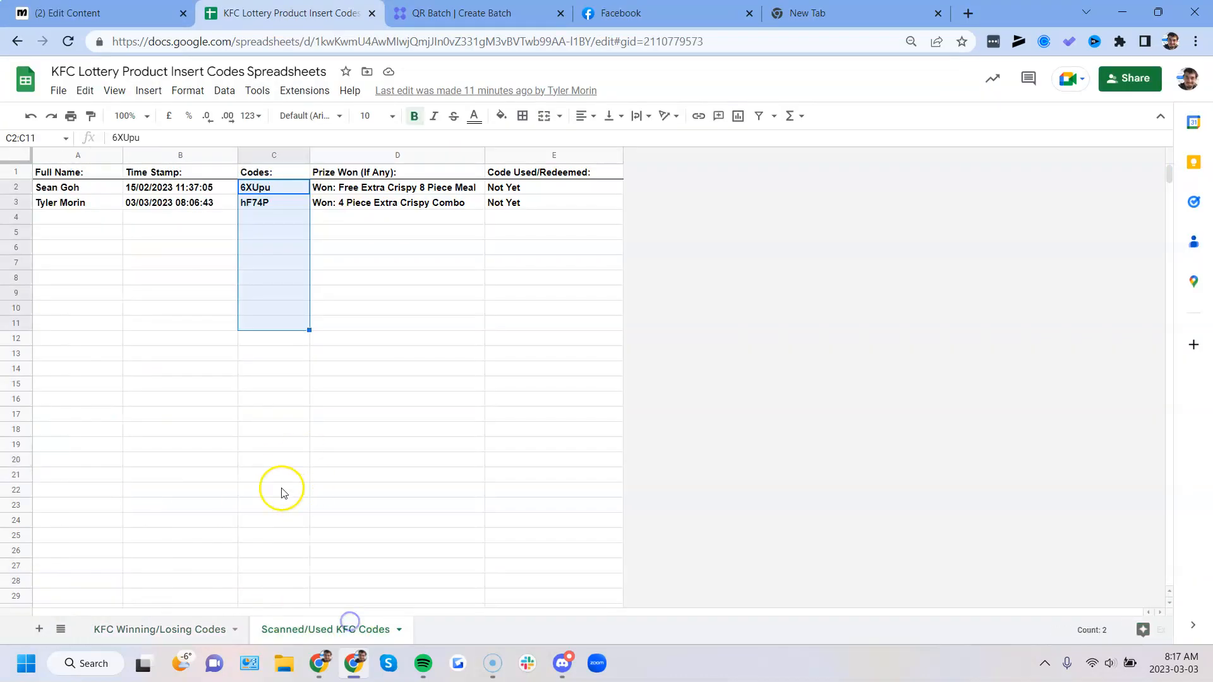
{"action": "left_click", "coordinate": [259, 279]}
{"action": "left_click", "coordinate": [175, 7]}
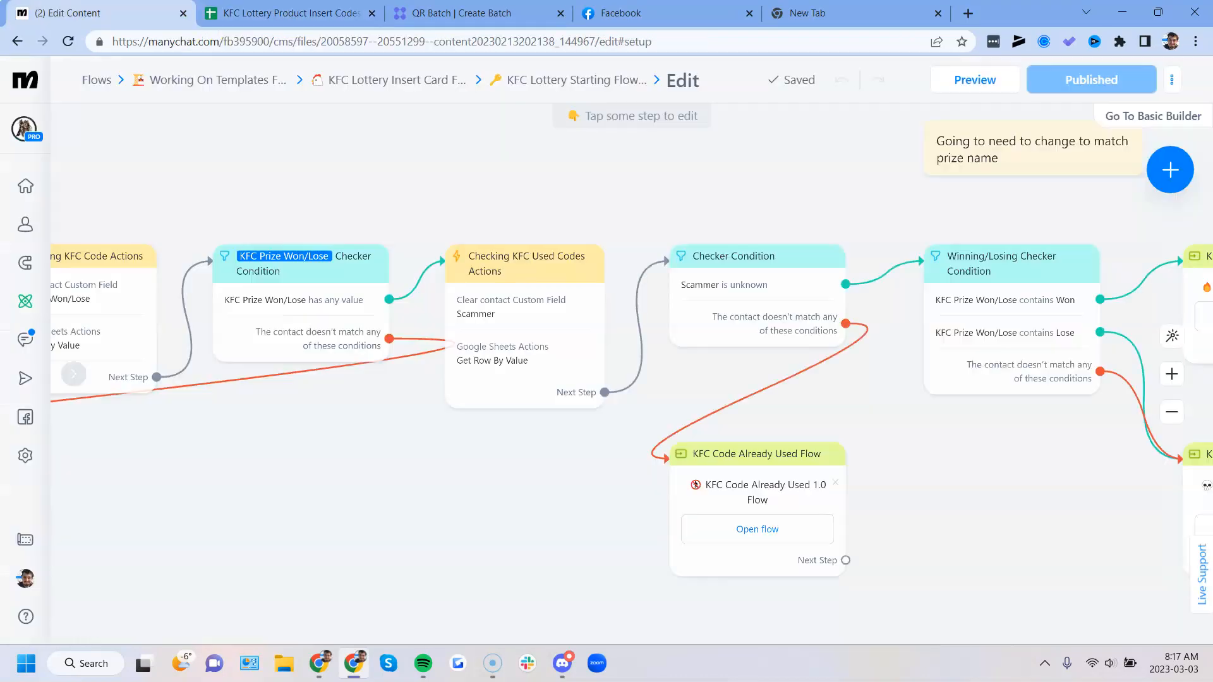
- Trace the Winning/Losing Checker Condition's branches to the KFC Lottery Winner and KFC Did Not Win Lottery flows
{"action": "scroll", "coordinate": [956, 530], "scroll_direction": "down", "scroll_amount": 3}
{"action": "left_click_drag", "start_coordinate": [955, 526], "coordinate": [569, 512]}
{"action": "scroll", "coordinate": [539, 483], "scroll_direction": "up", "scroll_amount": 2}
{"action": "scroll", "coordinate": [539, 483], "scroll_direction": "up", "scroll_amount": 1}
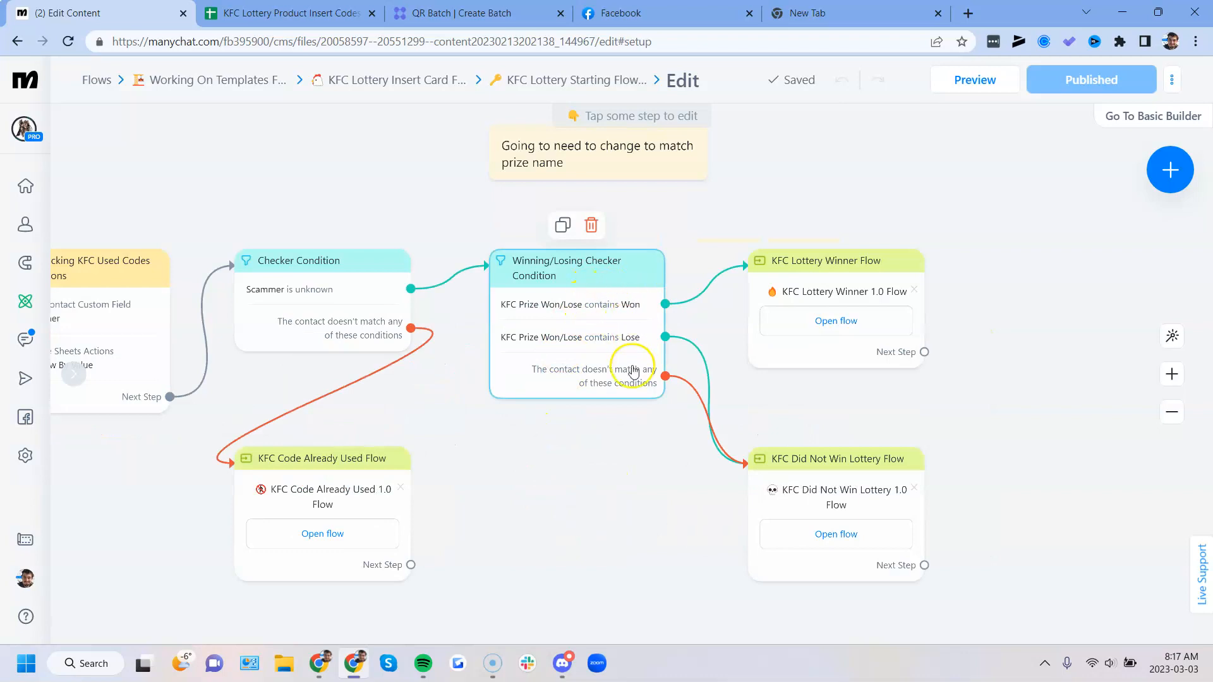
- Inspect the Prize Won (If Any) to KFC Prize Won/Lose mapping in Checking KFC Code Actions, and close it without saving
{"action": "left_click_drag", "start_coordinate": [517, 446], "coordinate": [758, 440]}
{"action": "left_click_drag", "start_coordinate": [312, 520], "coordinate": [684, 497]}
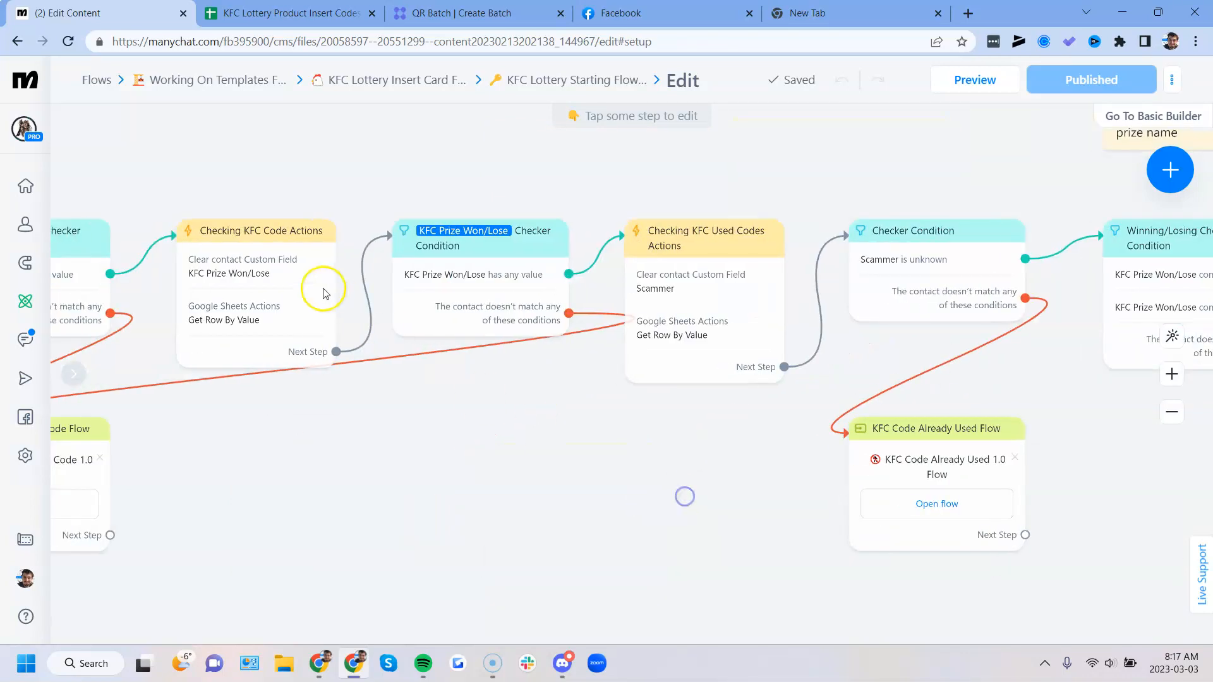
{"action": "left_click", "coordinate": [323, 293]}
{"action": "left_click", "coordinate": [163, 292]}
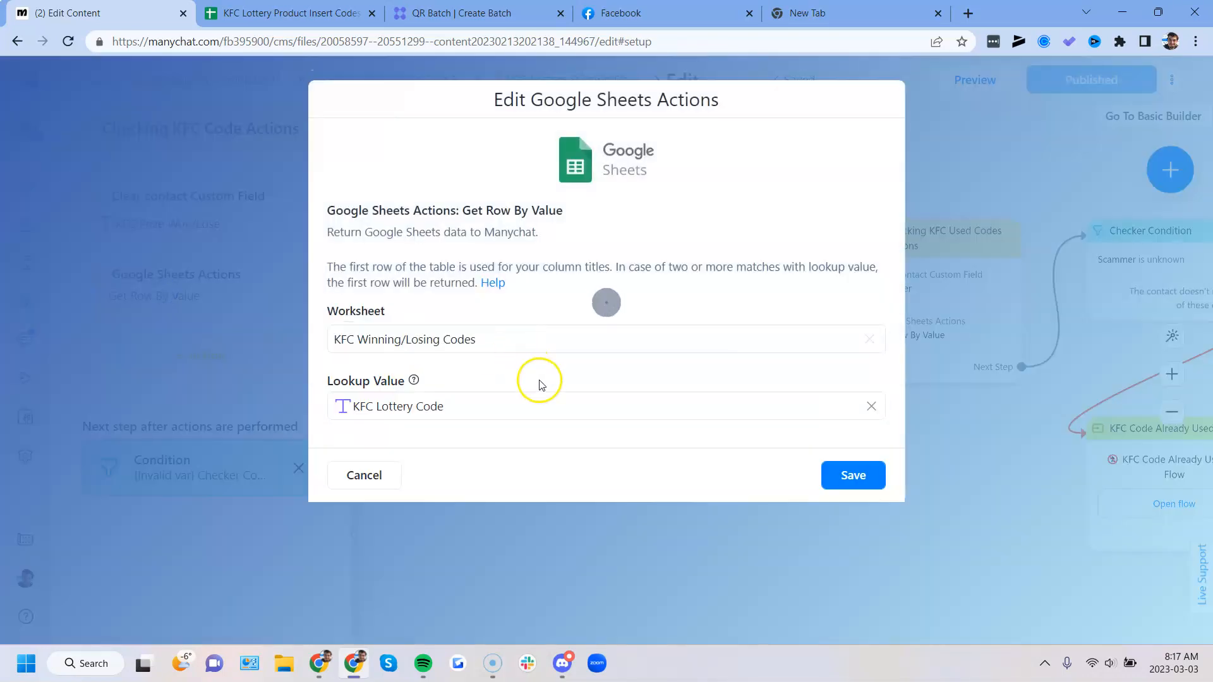
{"action": "scroll", "coordinate": [576, 333], "scroll_direction": "down", "scroll_amount": 4}
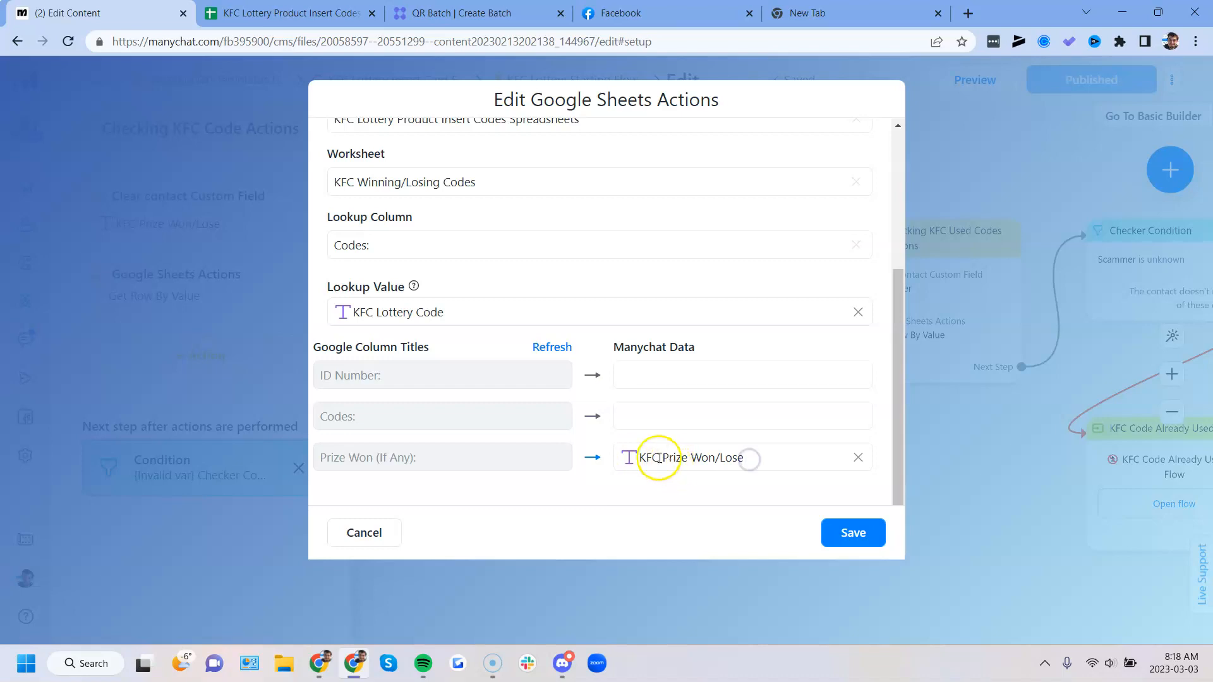
{"action": "left_click_drag", "start_coordinate": [638, 457], "coordinate": [704, 464]}
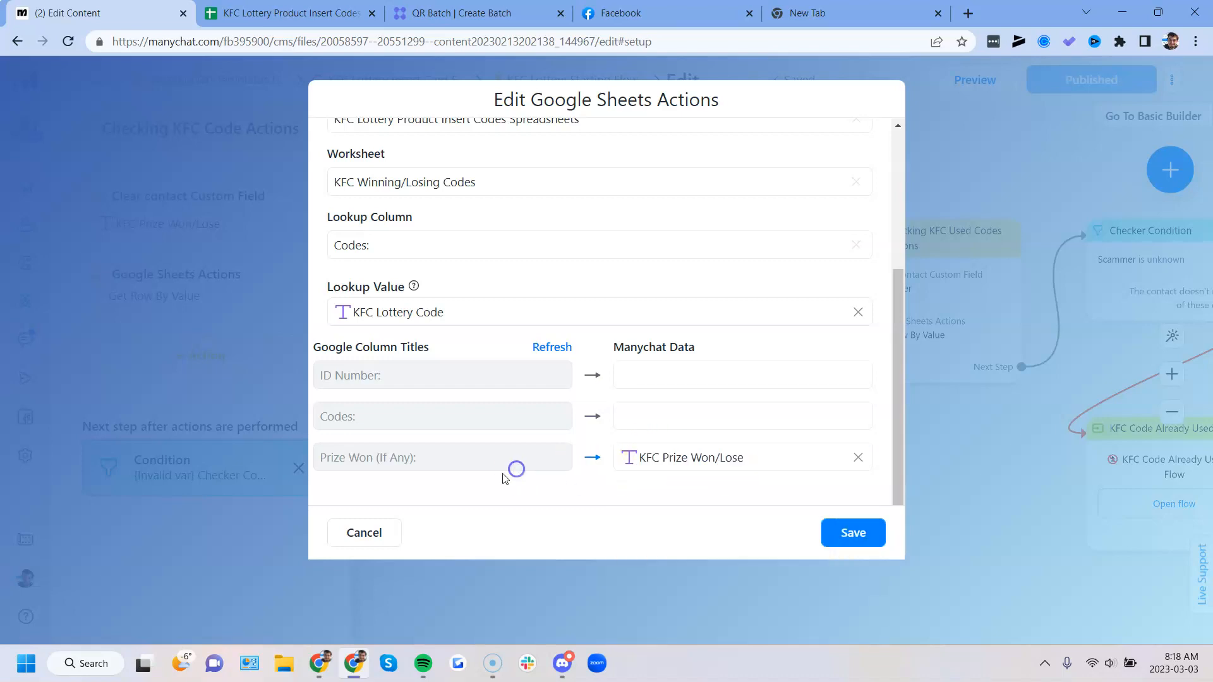
{"action": "left_click", "coordinate": [364, 532]}
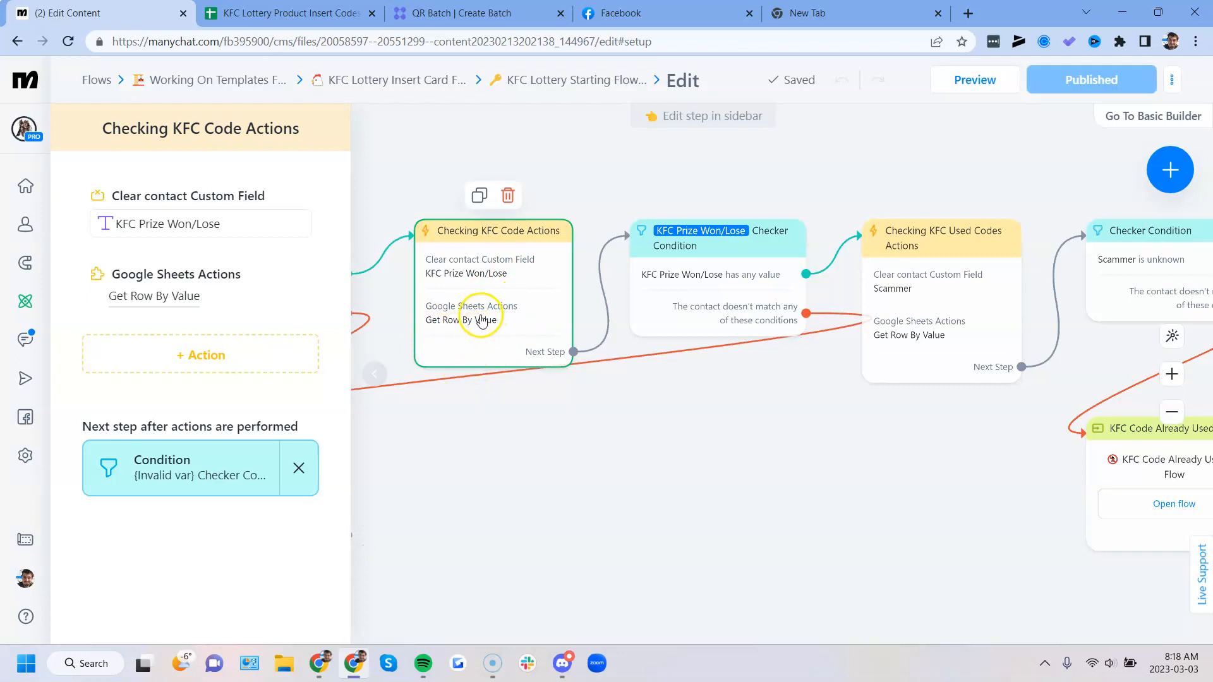
- Check the Prize Won (If Any) column in the KFC Winning/Losing Codes sheet, and return to the Manychat flow
{"action": "left_click", "coordinate": [291, 13]}
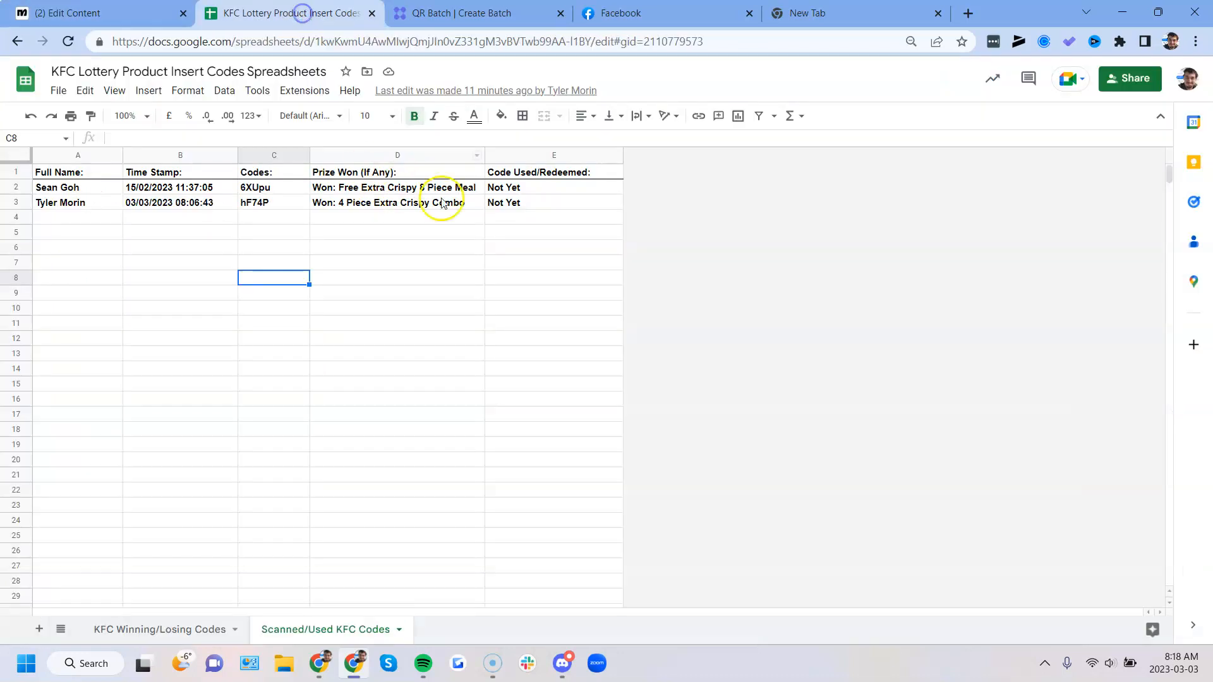
{"action": "left_click", "coordinate": [152, 625]}
{"action": "left_click_drag", "start_coordinate": [245, 187], "coordinate": [216, 402]}
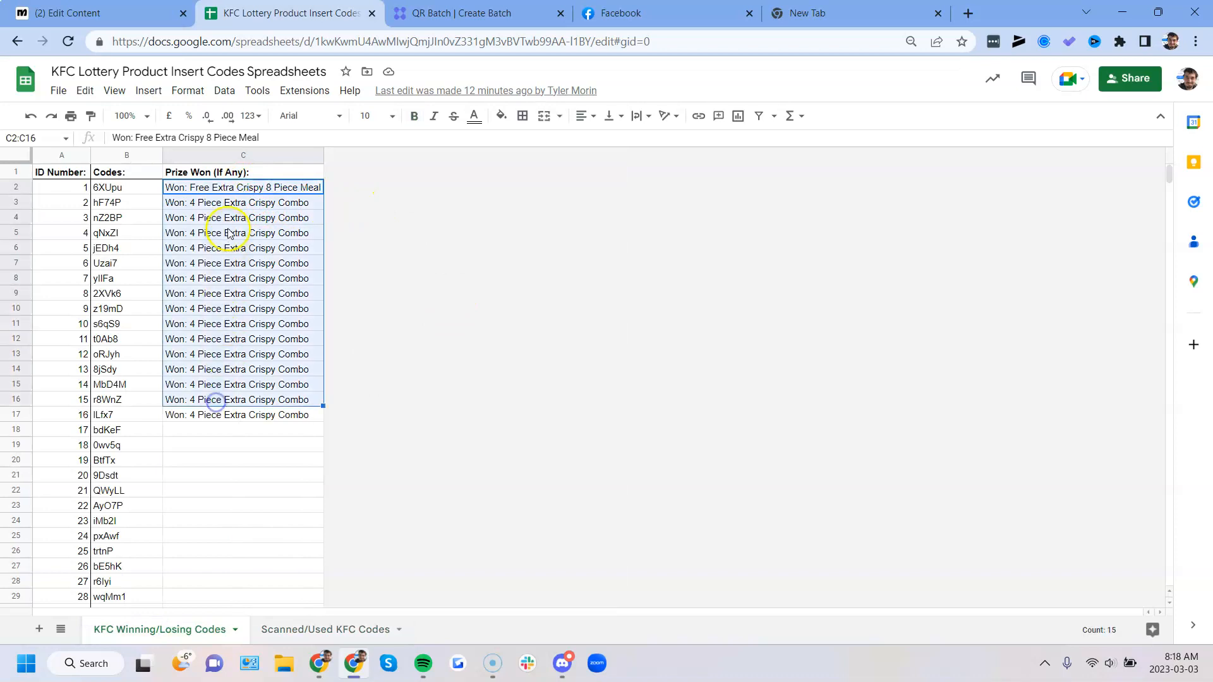
{"action": "left_click", "coordinate": [204, 195]}
{"action": "left_click", "coordinate": [69, 13]}
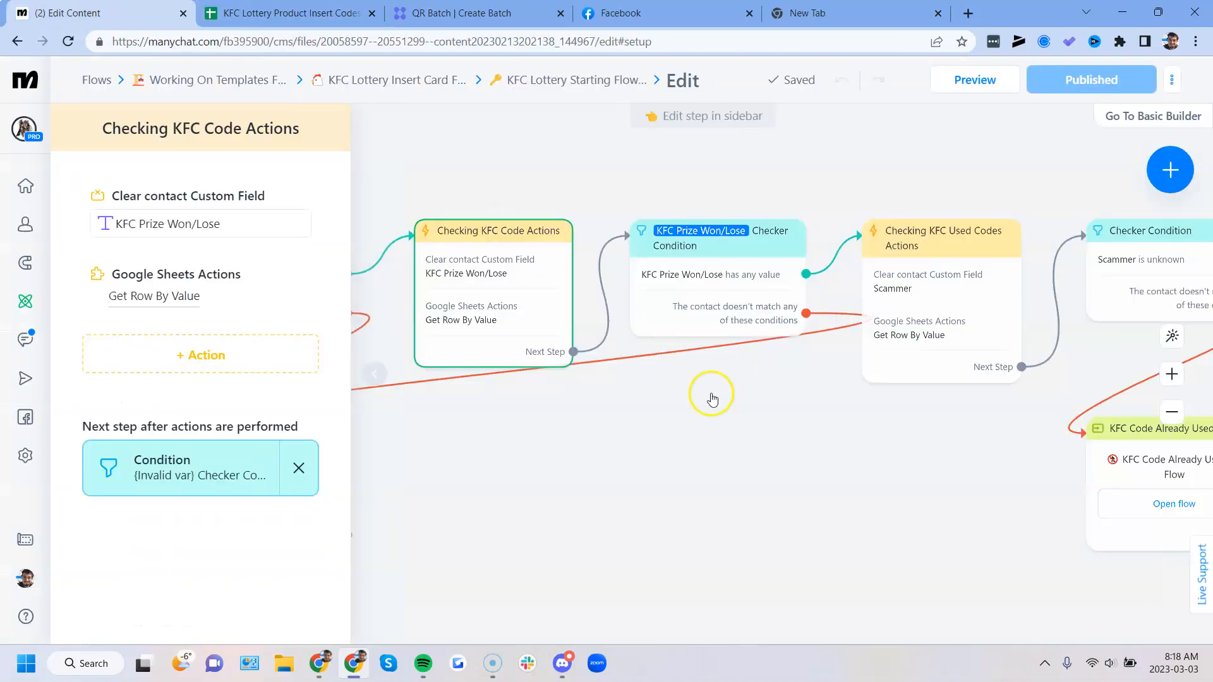
- Compare the Winning/Losing Checker Condition's Won and Lose rules with the prize entries in the spreadsheet, and return to the flow
{"action": "left_click_drag", "start_coordinate": [962, 468], "coordinate": [658, 483]}
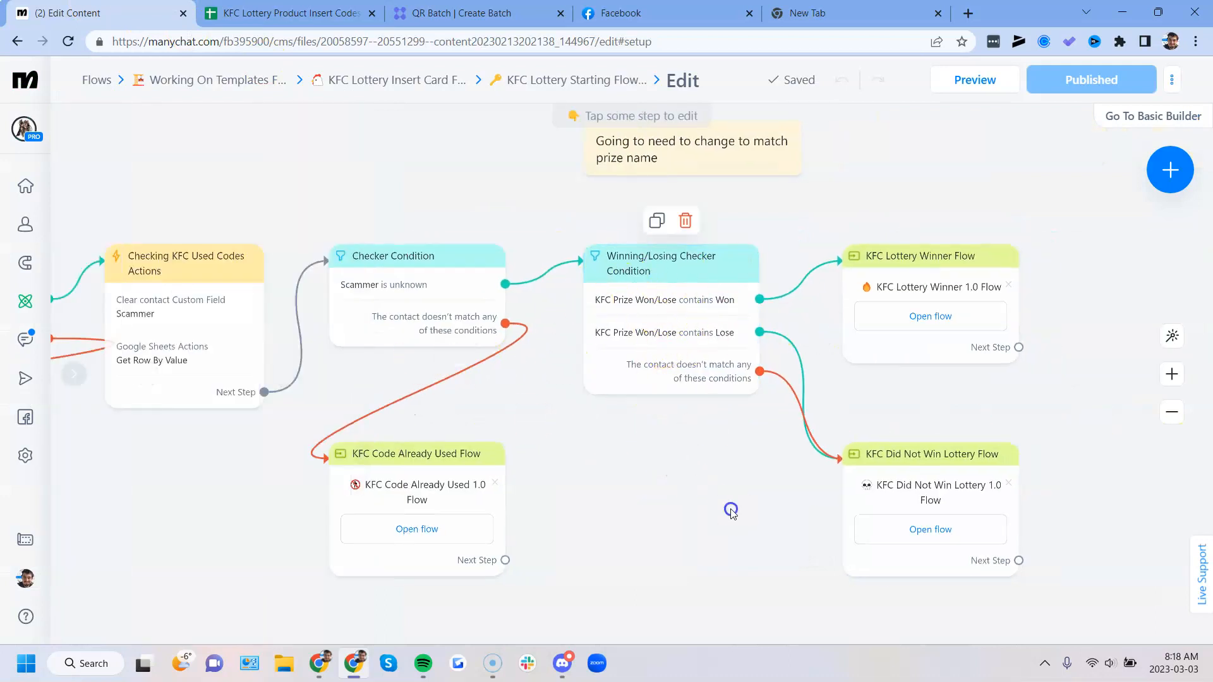
{"action": "left_click_drag", "start_coordinate": [693, 355], "coordinate": [574, 352]}
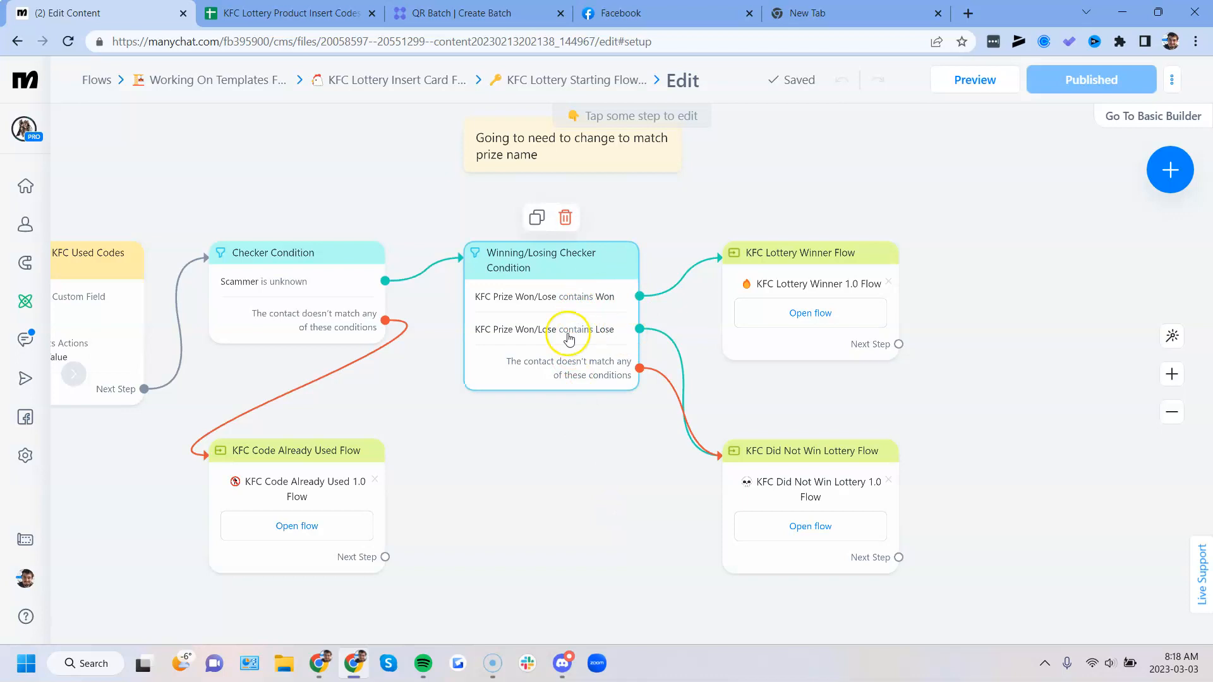
{"action": "scroll", "coordinate": [618, 338], "scroll_direction": "up", "scroll_amount": 3}
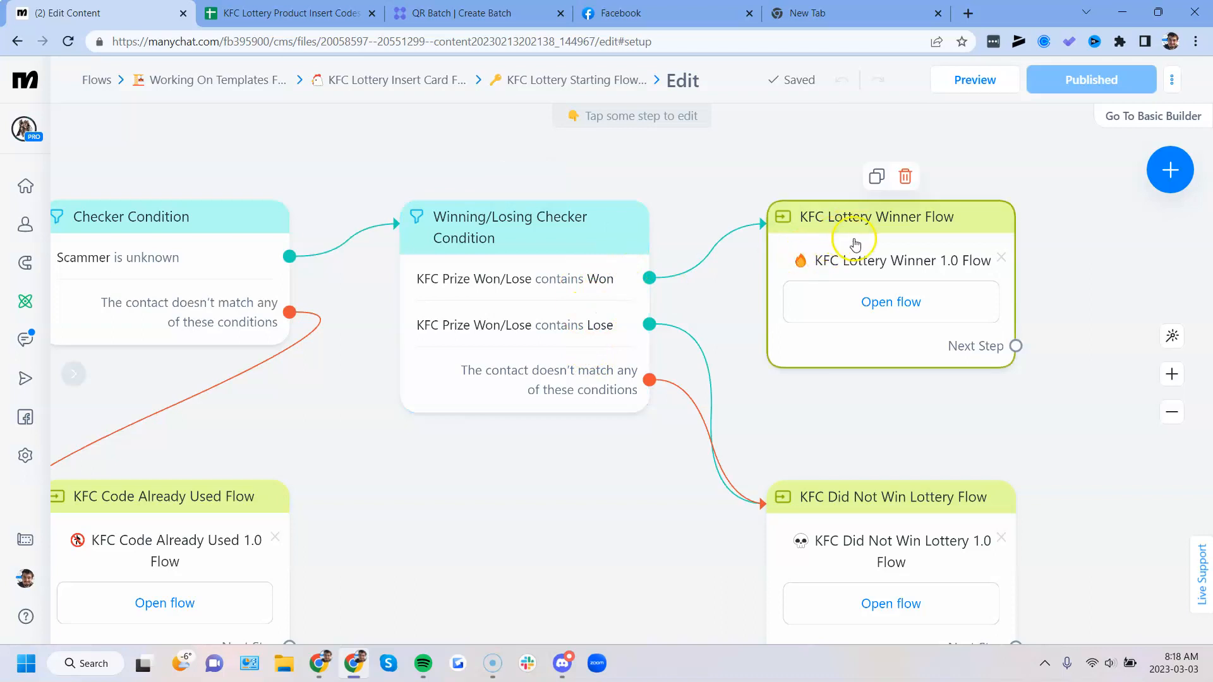
{"action": "scroll", "coordinate": [736, 300], "scroll_direction": "down", "scroll_amount": 4}
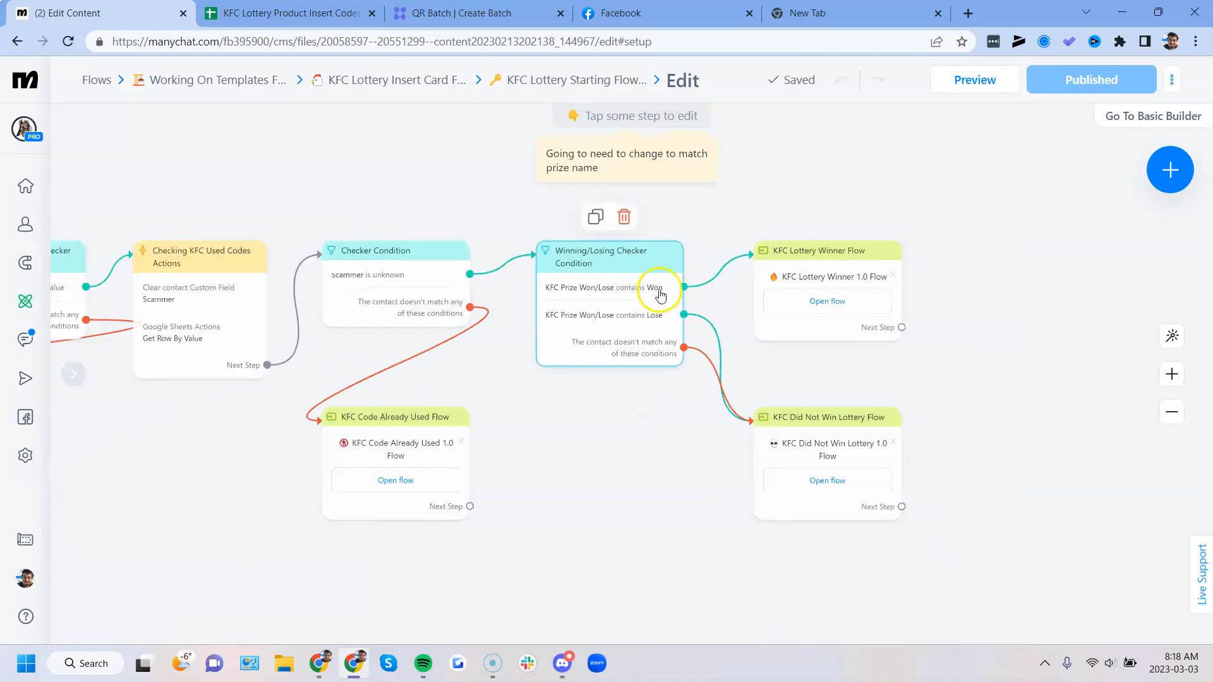
{"action": "left_click", "coordinate": [290, 13]}
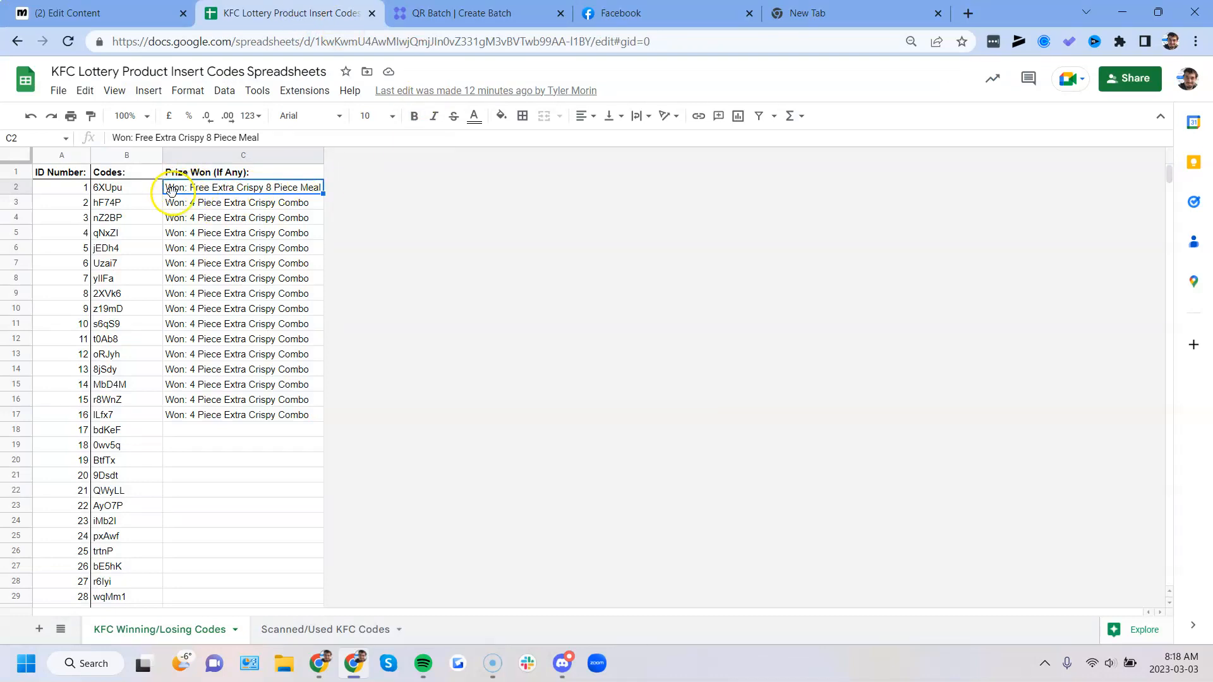
{"action": "left_click", "coordinate": [127, 12]}
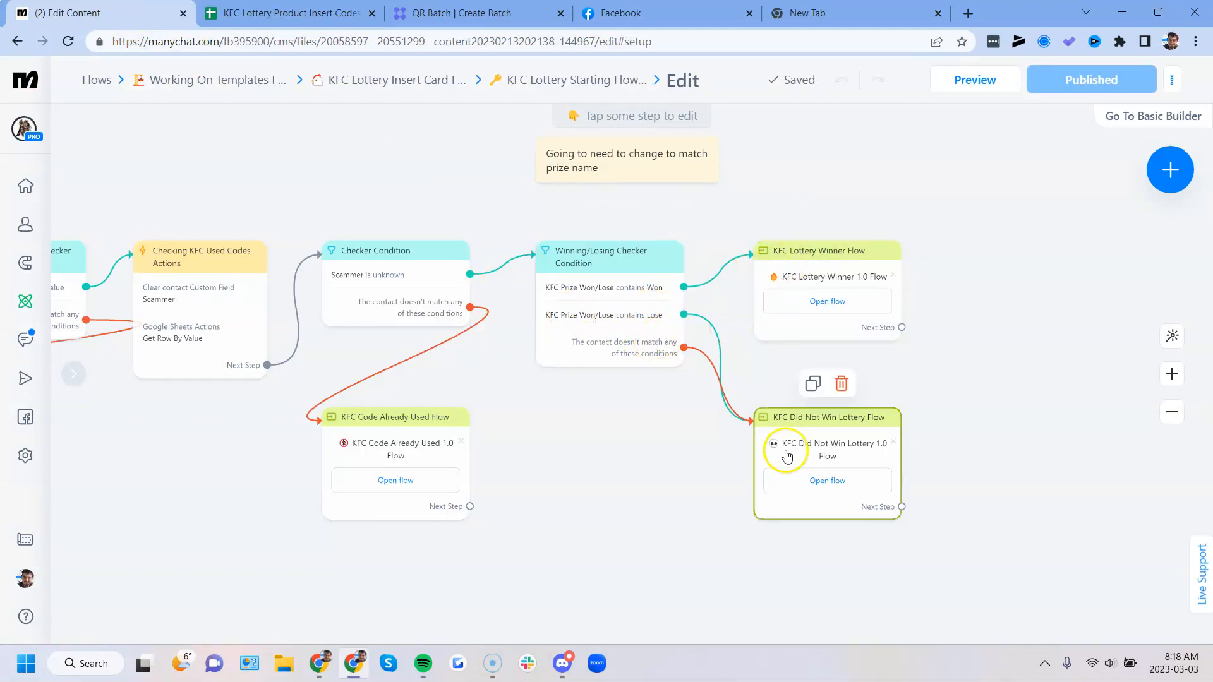
- Return to the KFC Lottery Insert Card Folder and review the message in the KFC Invalid Lottery Code 1.0 Flow
{"action": "left_click_drag", "start_coordinate": [661, 482], "coordinate": [552, 478]}
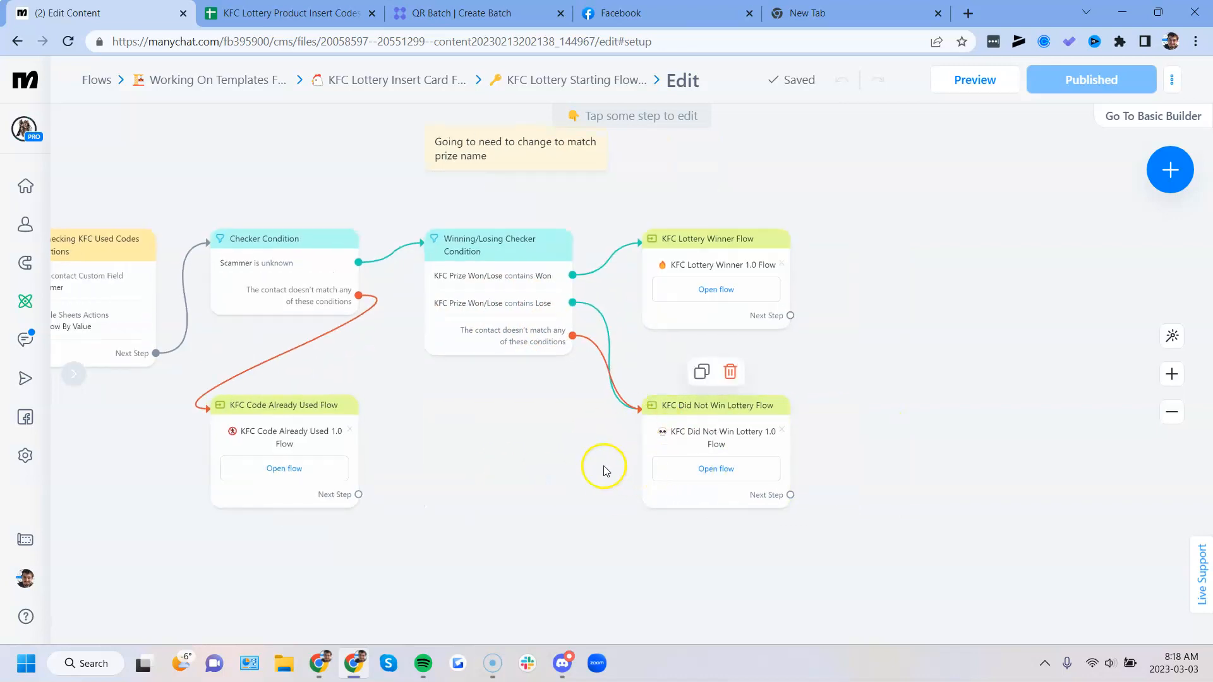
{"action": "left_click_drag", "start_coordinate": [480, 439], "coordinate": [507, 475]}
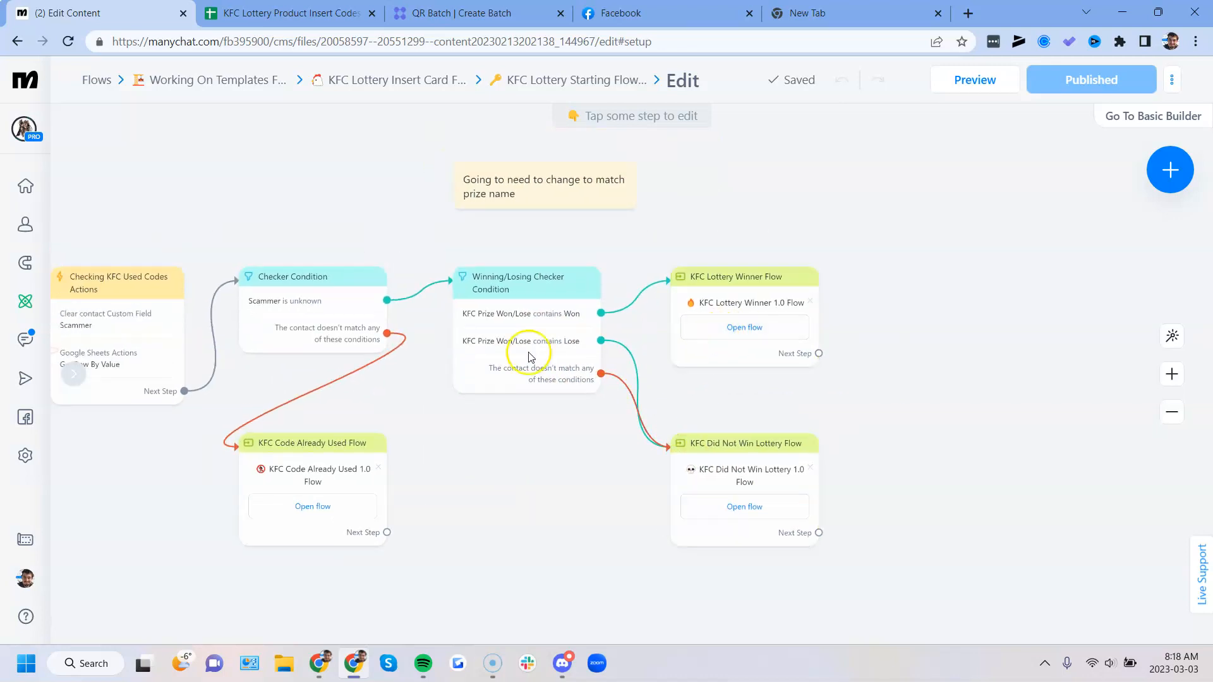
{"action": "left_click", "coordinate": [385, 80]}
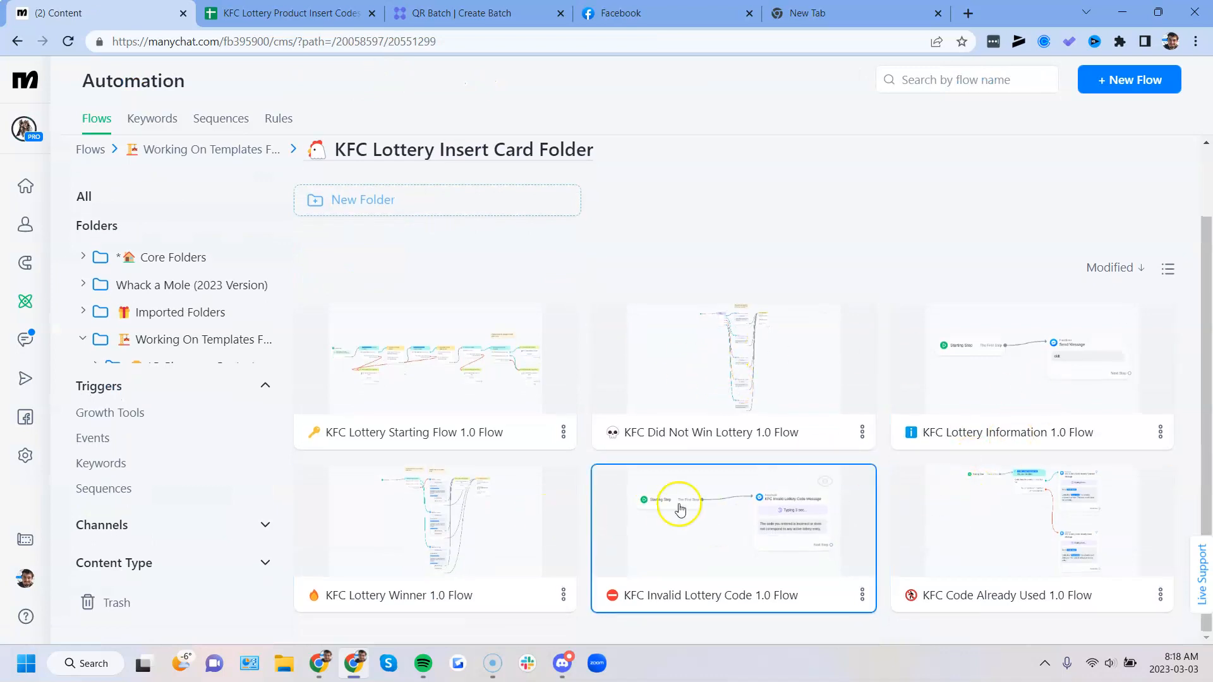
{"action": "left_click", "coordinate": [719, 538]}
{"action": "left_click_drag", "start_coordinate": [850, 487], "coordinate": [536, 512]}
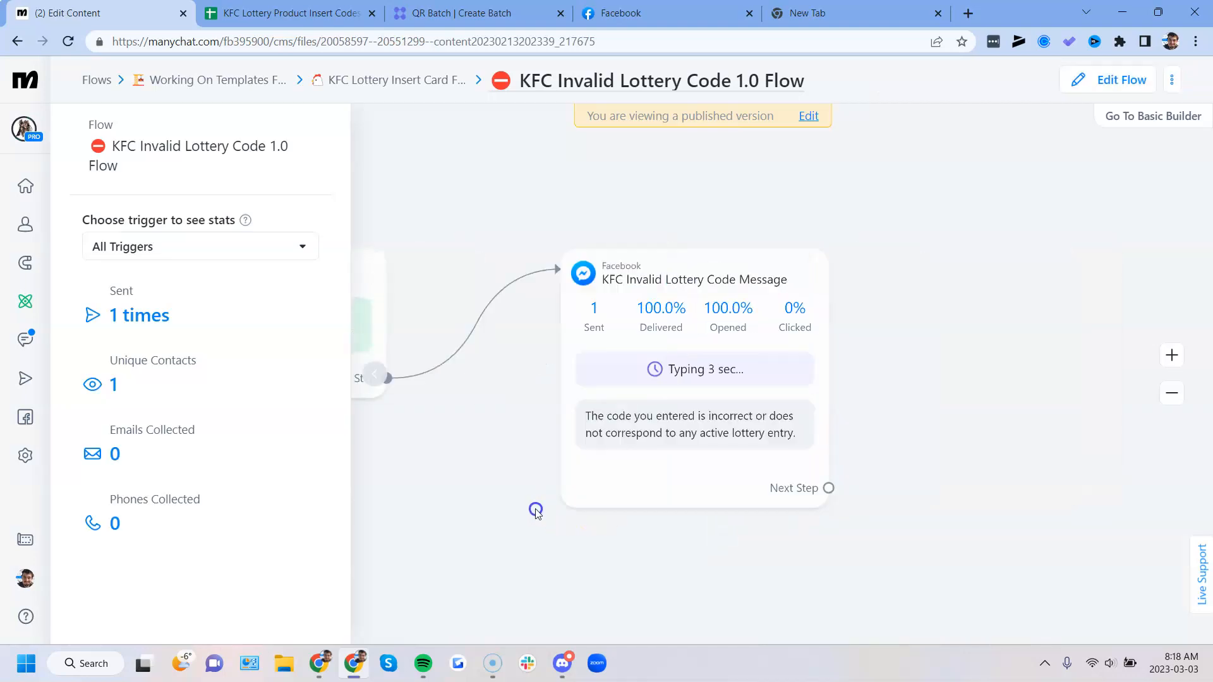
{"action": "left_click", "coordinate": [373, 375]}
{"action": "left_click_drag", "start_coordinate": [450, 529], "coordinate": [418, 497]}
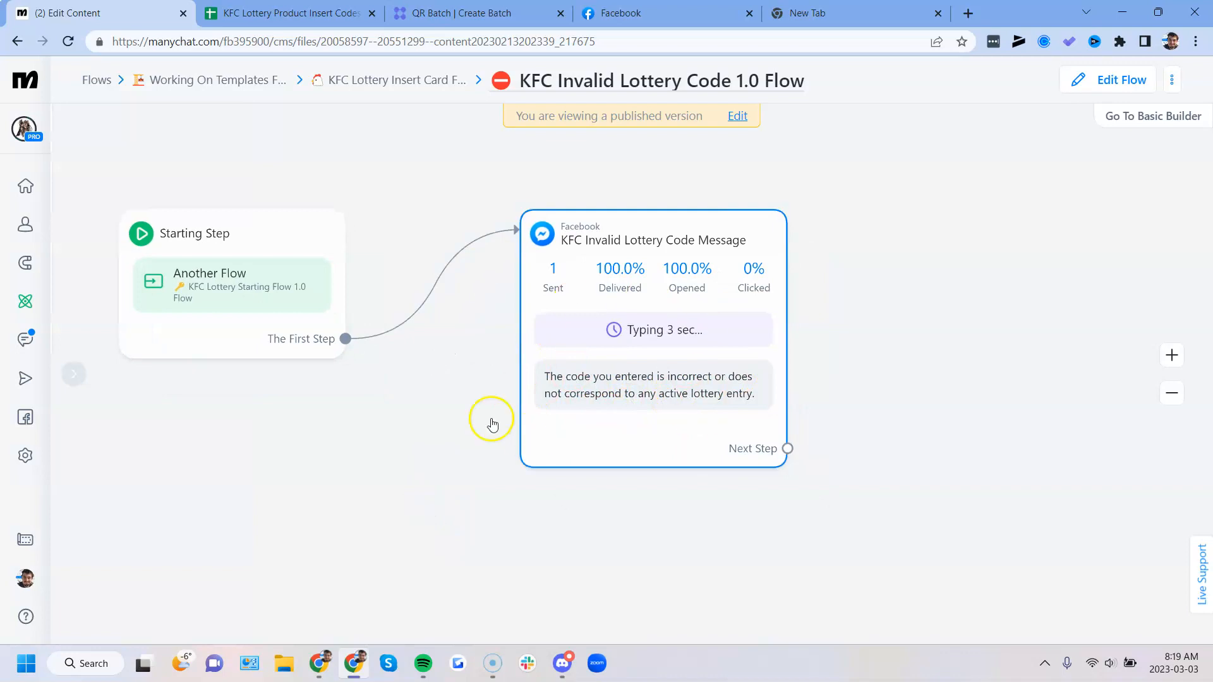
- Open the KFC Code Already Used 1.0 Flow from the folder and review its Code Used/Redeemed condition and both messages
{"action": "left_click", "coordinate": [387, 89]}
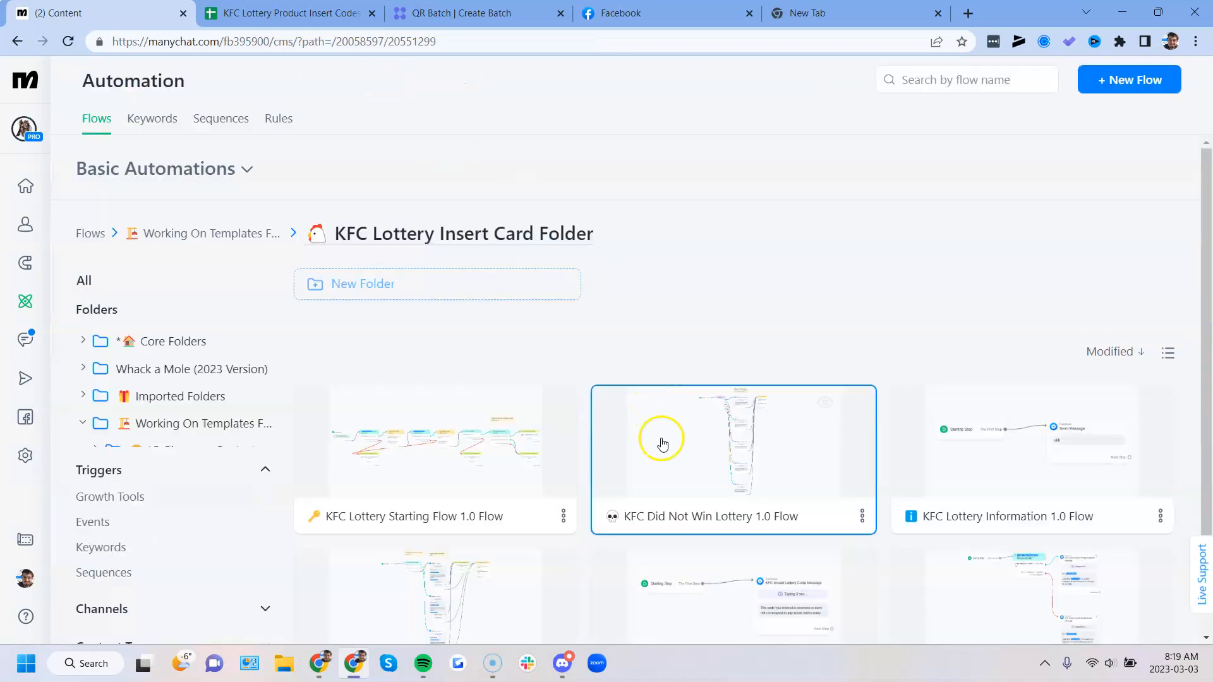
{"action": "scroll", "coordinate": [734, 420], "scroll_direction": "down", "scroll_amount": 2}
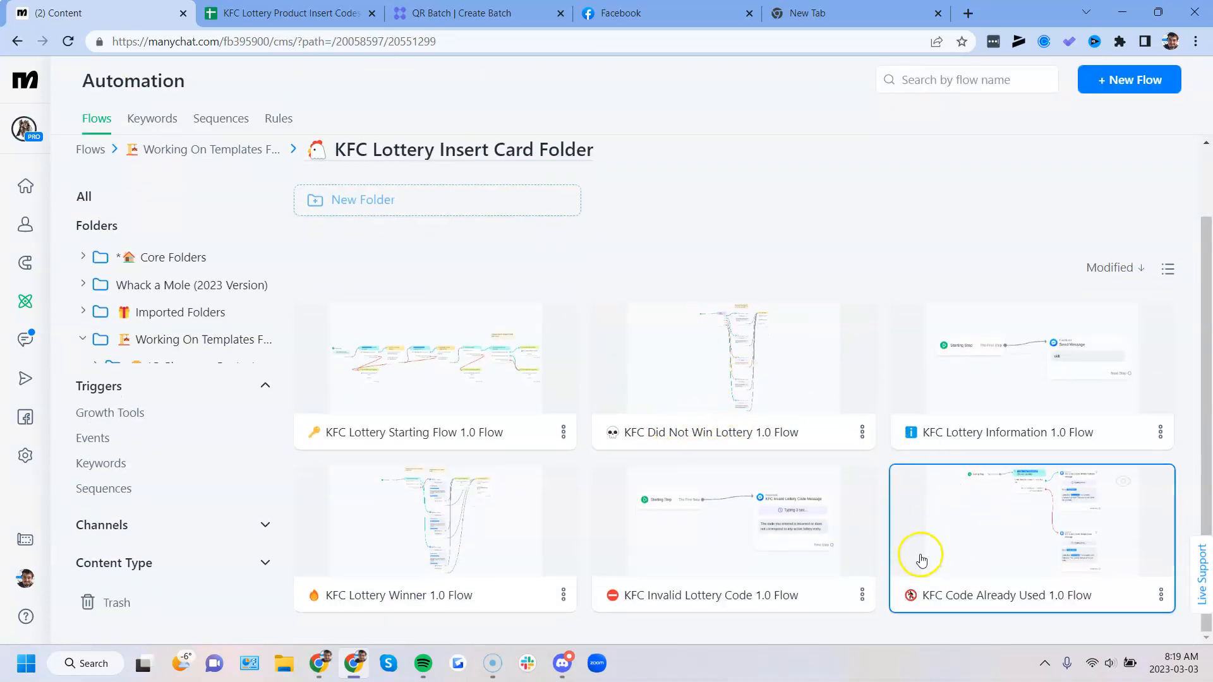
{"action": "left_click", "coordinate": [982, 519]}
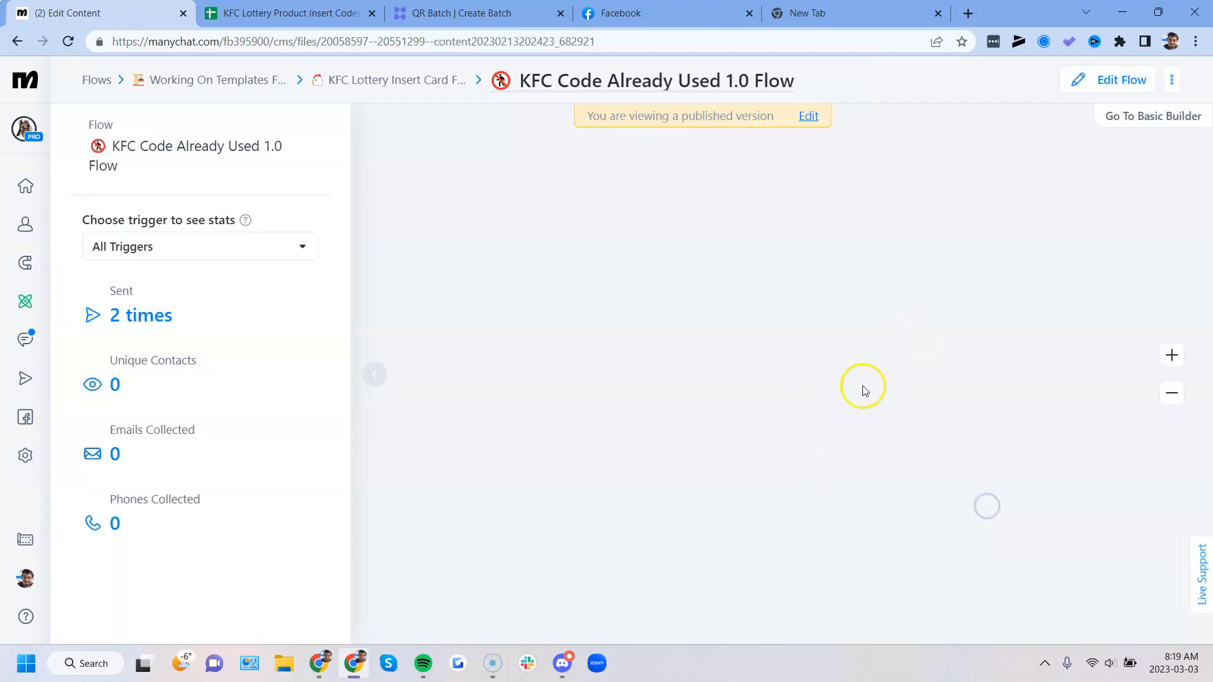
{"action": "scroll", "coordinate": [935, 391], "scroll_direction": "up", "scroll_amount": 3}
{"action": "left_click_drag", "start_coordinate": [733, 371], "coordinate": [611, 458]}
{"action": "left_click_drag", "start_coordinate": [403, 358], "coordinate": [380, 388]}
{"action": "left_click", "coordinate": [380, 388]}
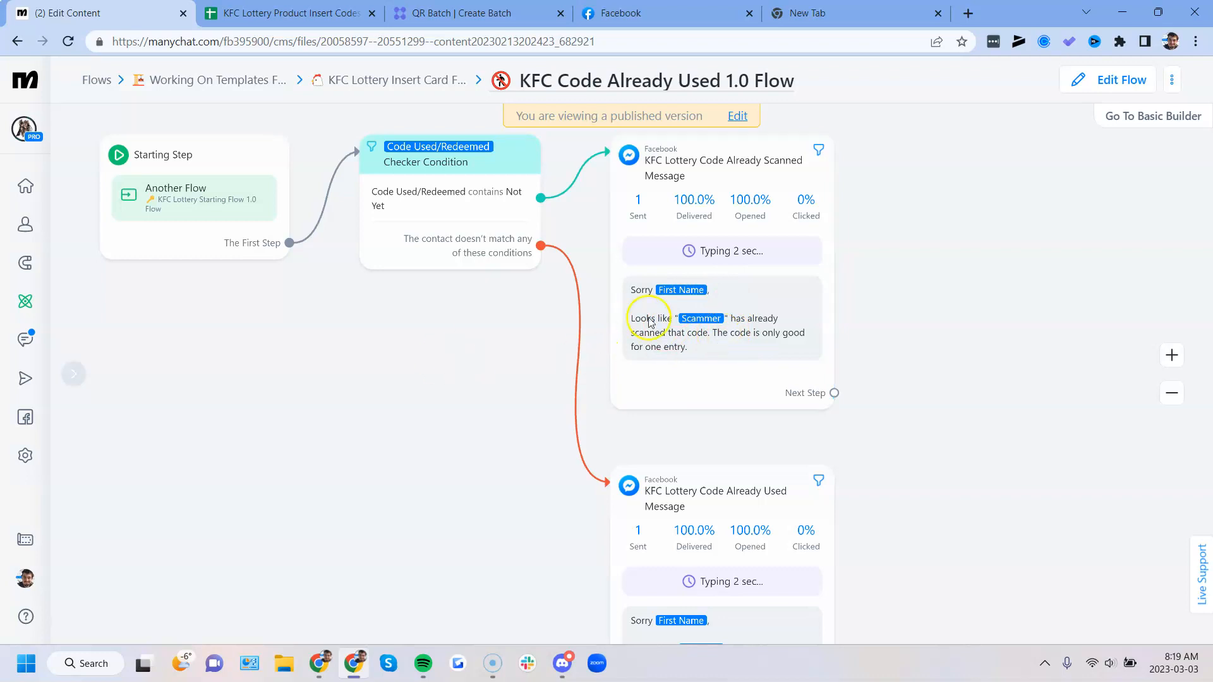
{"action": "left_click_drag", "start_coordinate": [431, 457], "coordinate": [433, 421]}
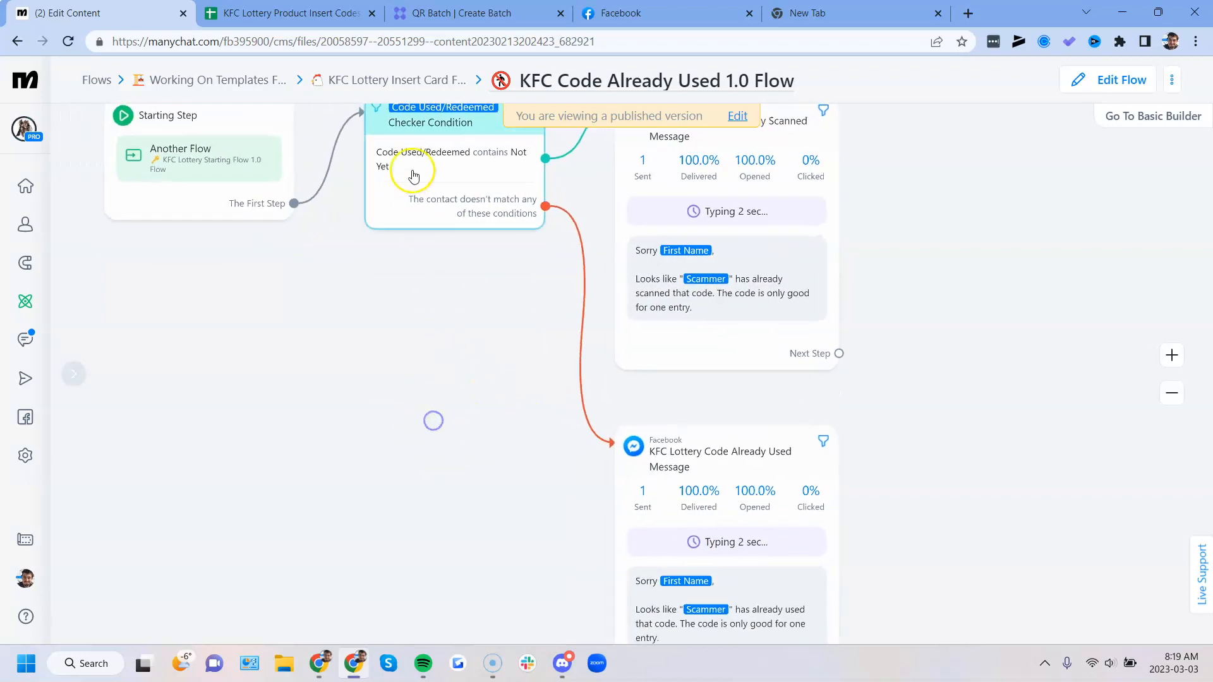
- Go back to the folder and open the KFC Lottery Winner 1.0 Flow at its Winning Checker Condition
{"action": "left_click", "coordinate": [385, 79]}
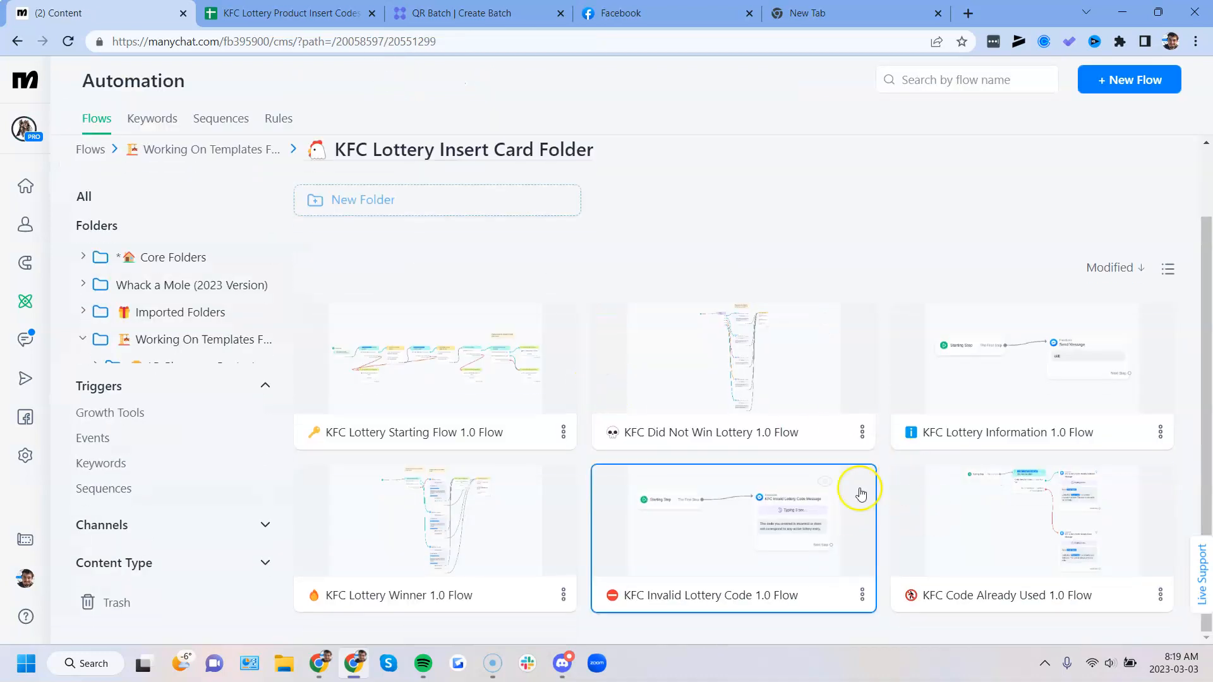
{"action": "left_click_drag", "start_coordinate": [727, 529], "coordinate": [720, 478]}
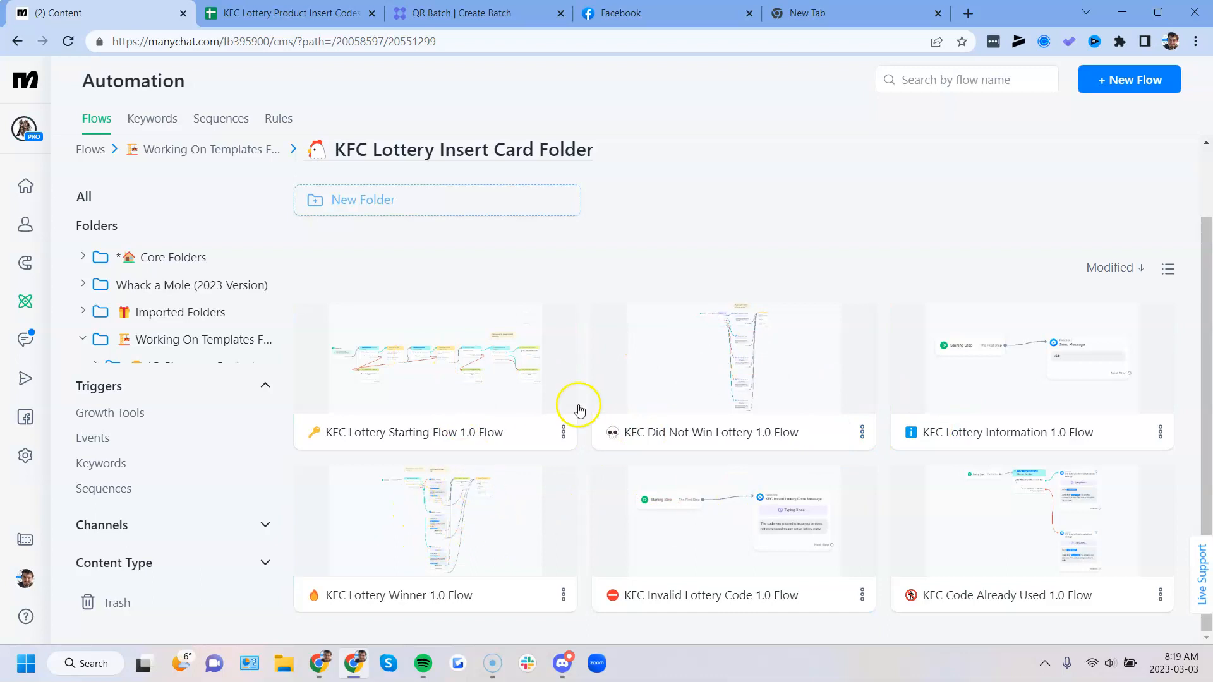
{"action": "left_click", "coordinate": [468, 509]}
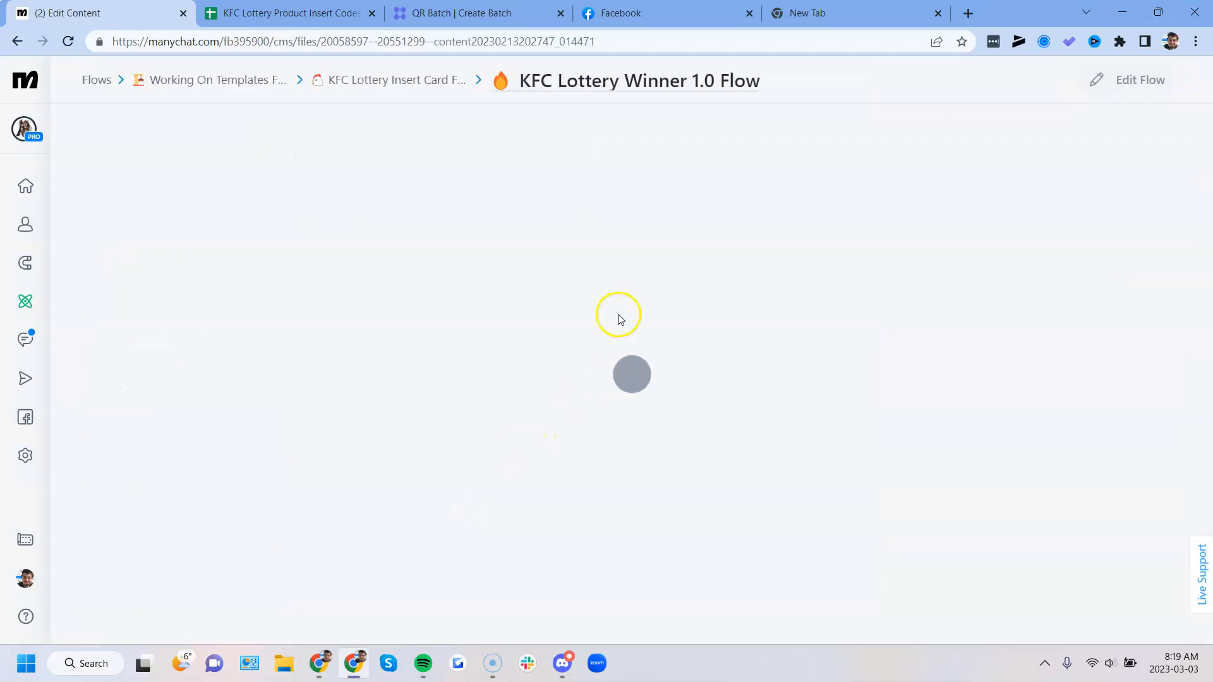
{"action": "left_click_drag", "start_coordinate": [672, 308], "coordinate": [493, 435]}
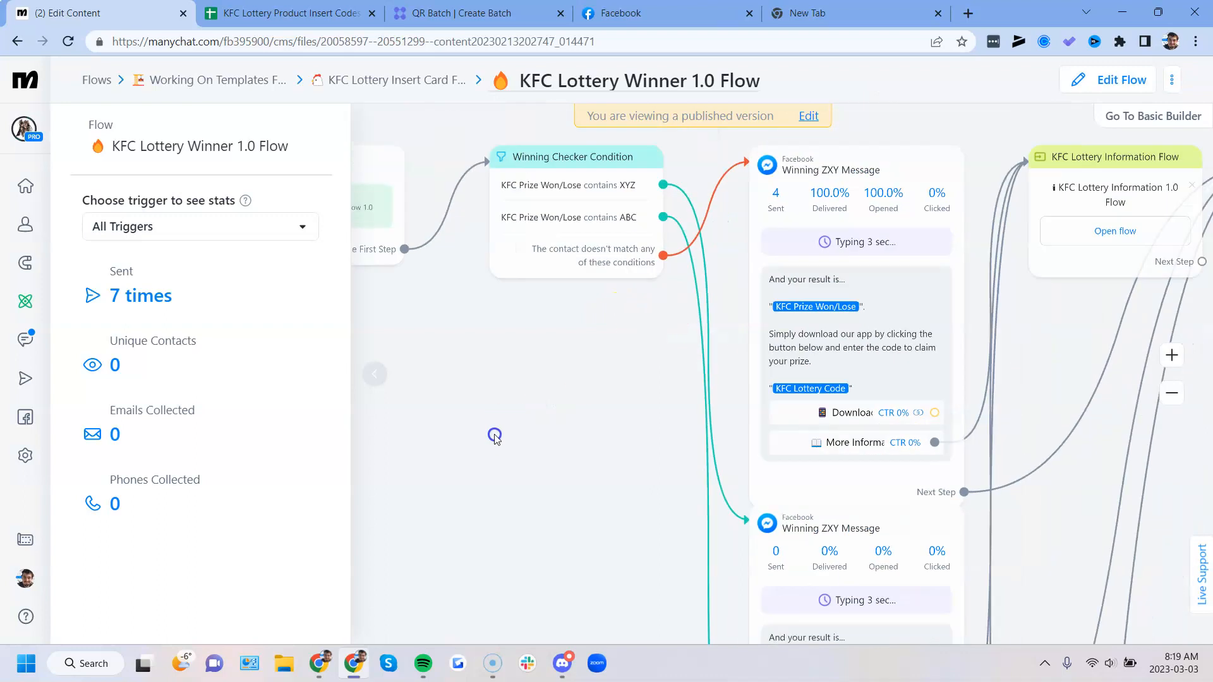
{"action": "left_click", "coordinate": [383, 384]}
{"action": "left_click_drag", "start_coordinate": [468, 394], "coordinate": [454, 464]}
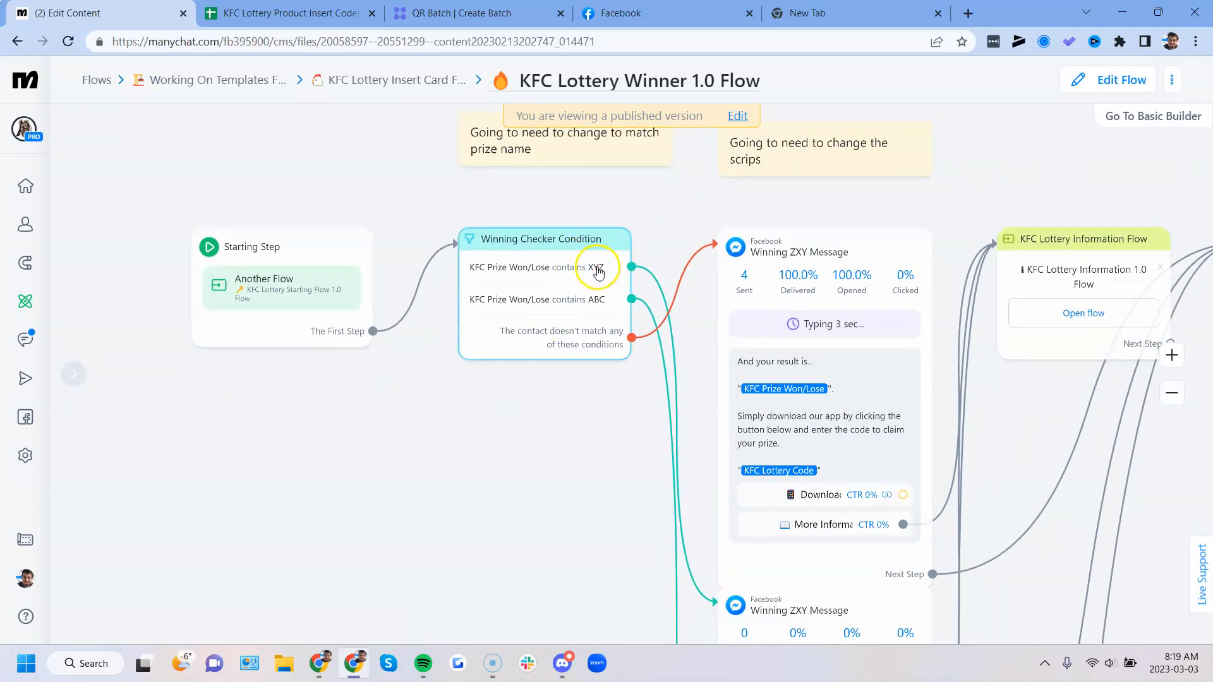
- Check the prize entries in the lottery codes spreadsheet against the Winning Checker Condition, and return to the flow
{"action": "left_click", "coordinate": [309, 12]}
{"action": "left_click_drag", "start_coordinate": [242, 222], "coordinate": [231, 382]}
{"action": "left_click", "coordinate": [225, 520]}
{"action": "left_click", "coordinate": [107, 12]}
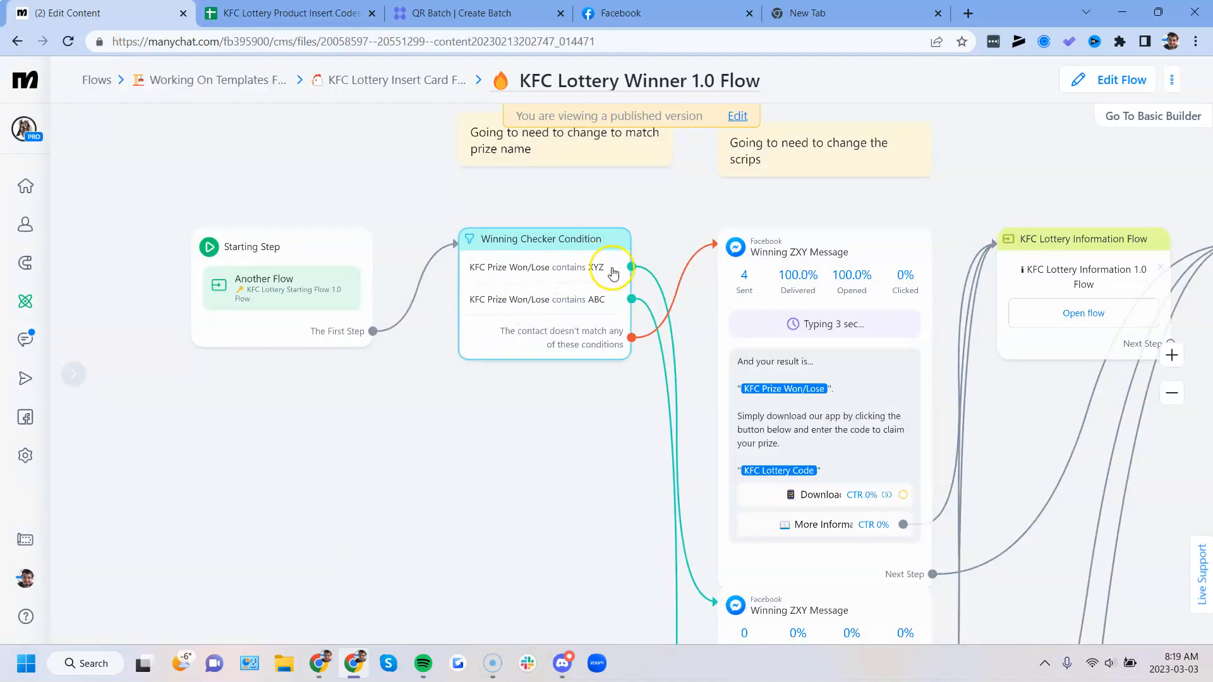
- Trace the Winning Checker Condition's XYZ and ABC branches through the winning messages to the Insert Google Actions step
{"action": "left_click_drag", "start_coordinate": [504, 488], "coordinate": [379, 407]}
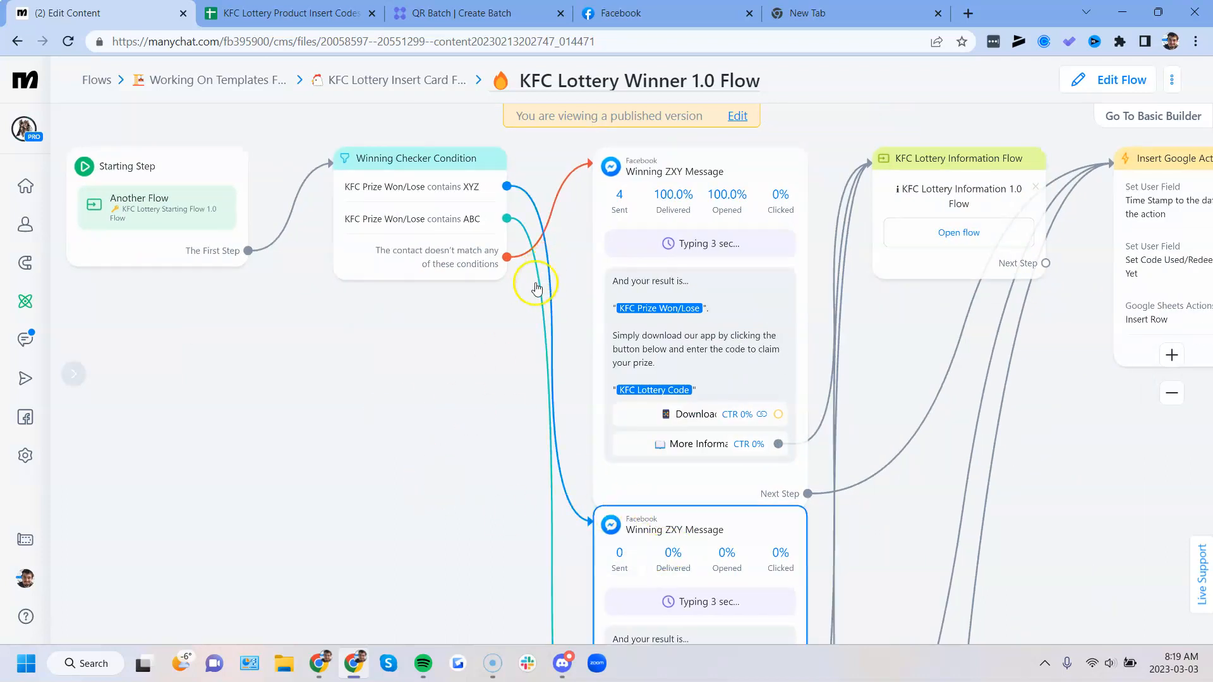
{"action": "scroll", "coordinate": [431, 503], "scroll_direction": "down", "scroll_amount": 3}
{"action": "left_click_drag", "start_coordinate": [410, 532], "coordinate": [400, 270]}
{"action": "left_click_drag", "start_coordinate": [442, 492], "coordinate": [392, 312]}
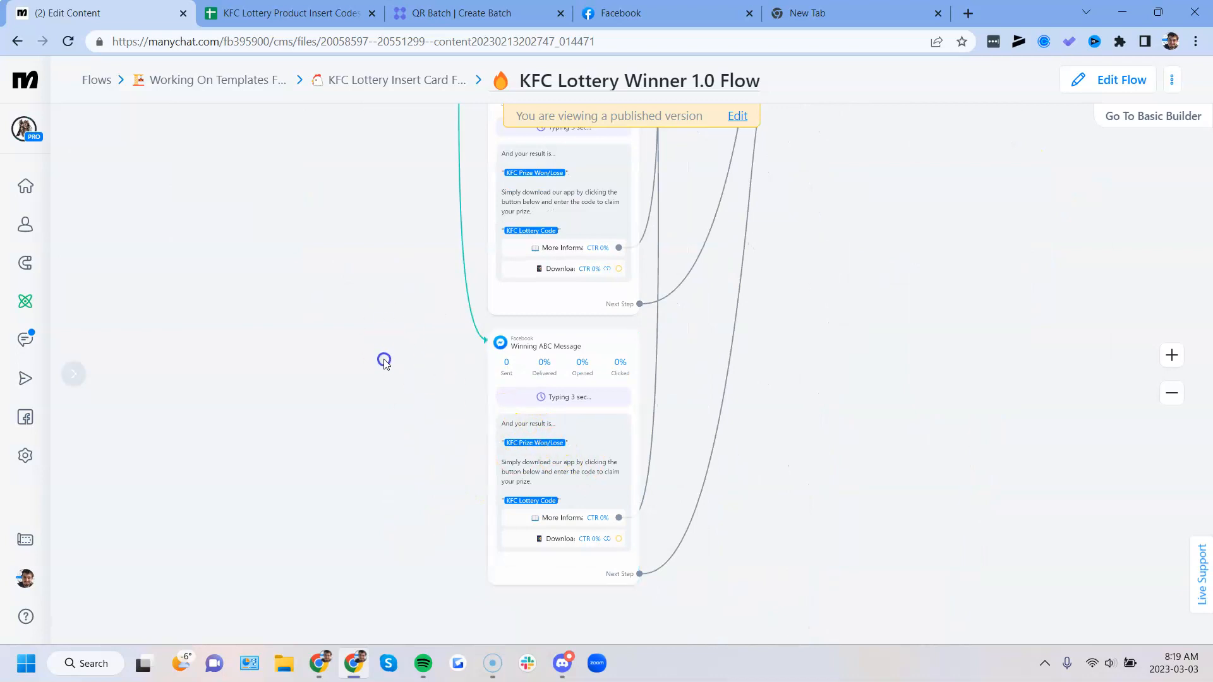
{"action": "left_click_drag", "start_coordinate": [436, 261], "coordinate": [434, 455]}
{"action": "left_click_drag", "start_coordinate": [383, 301], "coordinate": [243, 218]}
{"action": "left_click_drag", "start_coordinate": [149, 426], "coordinate": [177, 408]}
{"action": "scroll", "coordinate": [254, 380], "scroll_direction": "down", "scroll_amount": 2}
{"action": "left_click_drag", "start_coordinate": [630, 509], "coordinate": [687, 470]}
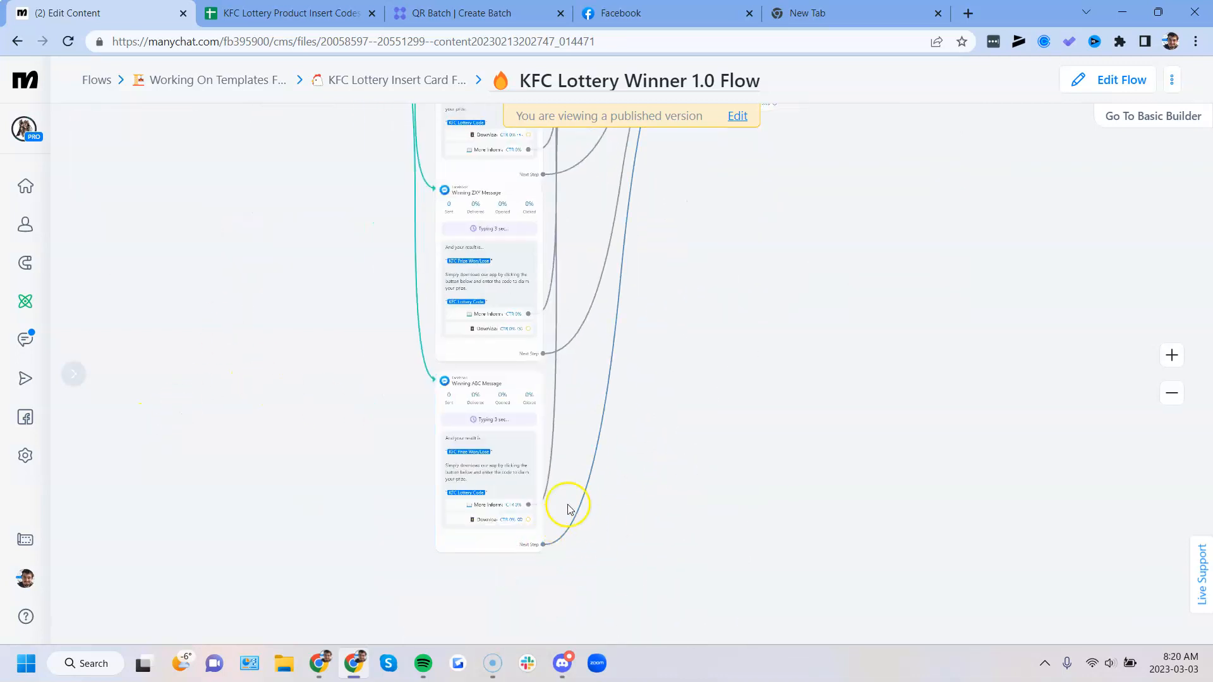
{"action": "left_click_drag", "start_coordinate": [730, 365], "coordinate": [788, 542]}
{"action": "left_click_drag", "start_coordinate": [355, 303], "coordinate": [357, 383]}
{"action": "scroll", "coordinate": [547, 366], "scroll_direction": "up", "scroll_amount": 3}
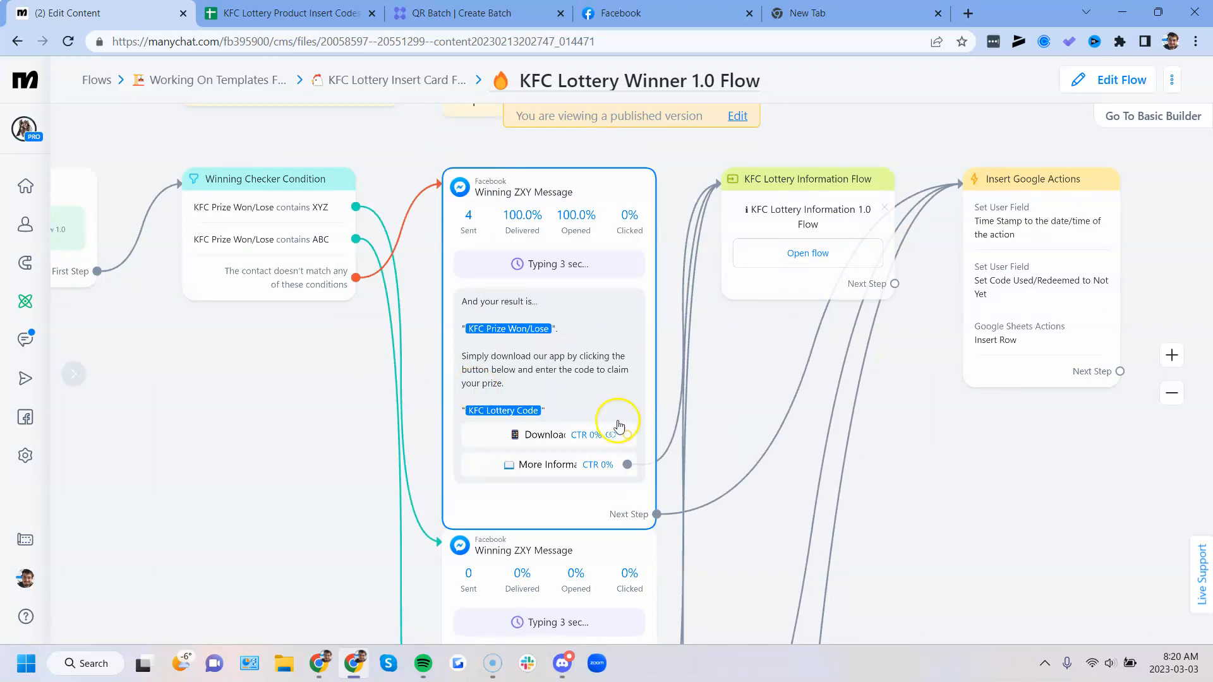
- Inspect the download button's URL and the More Information button's link in the first Winning ZXY Message
{"action": "left_click_drag", "start_coordinate": [285, 413], "coordinate": [388, 429]}
{"action": "scroll", "coordinate": [387, 429], "scroll_direction": "down", "scroll_amount": 1}
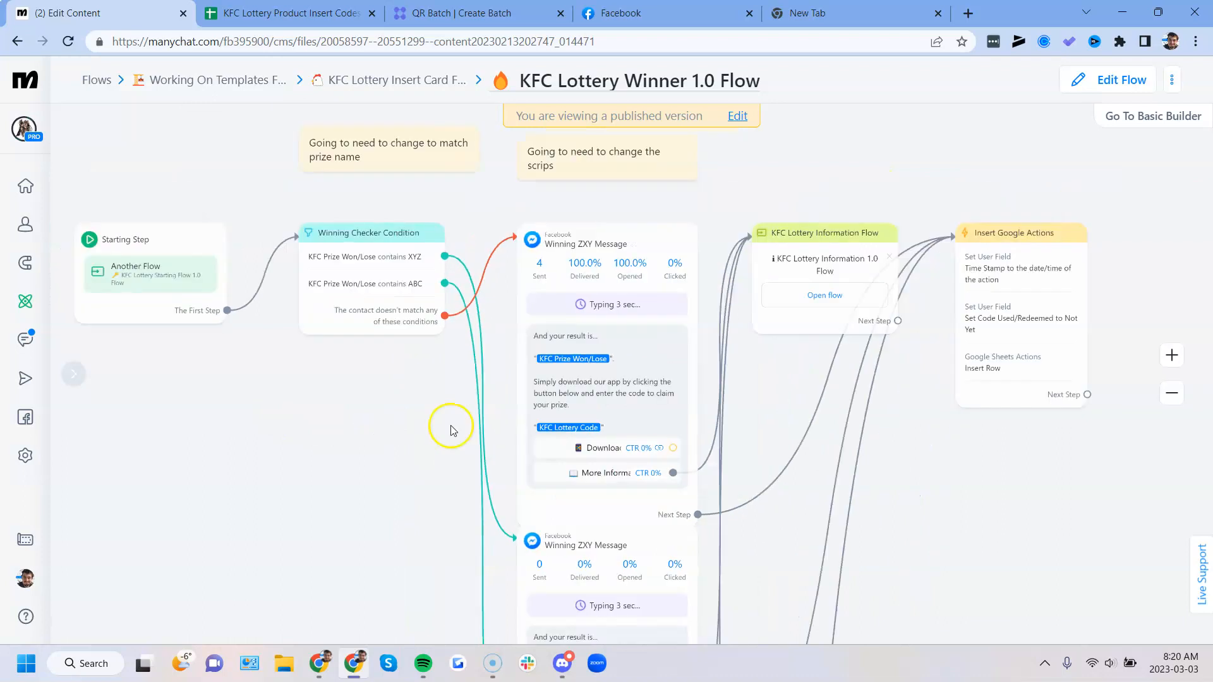
{"action": "left_click_drag", "start_coordinate": [874, 544], "coordinate": [916, 501]}
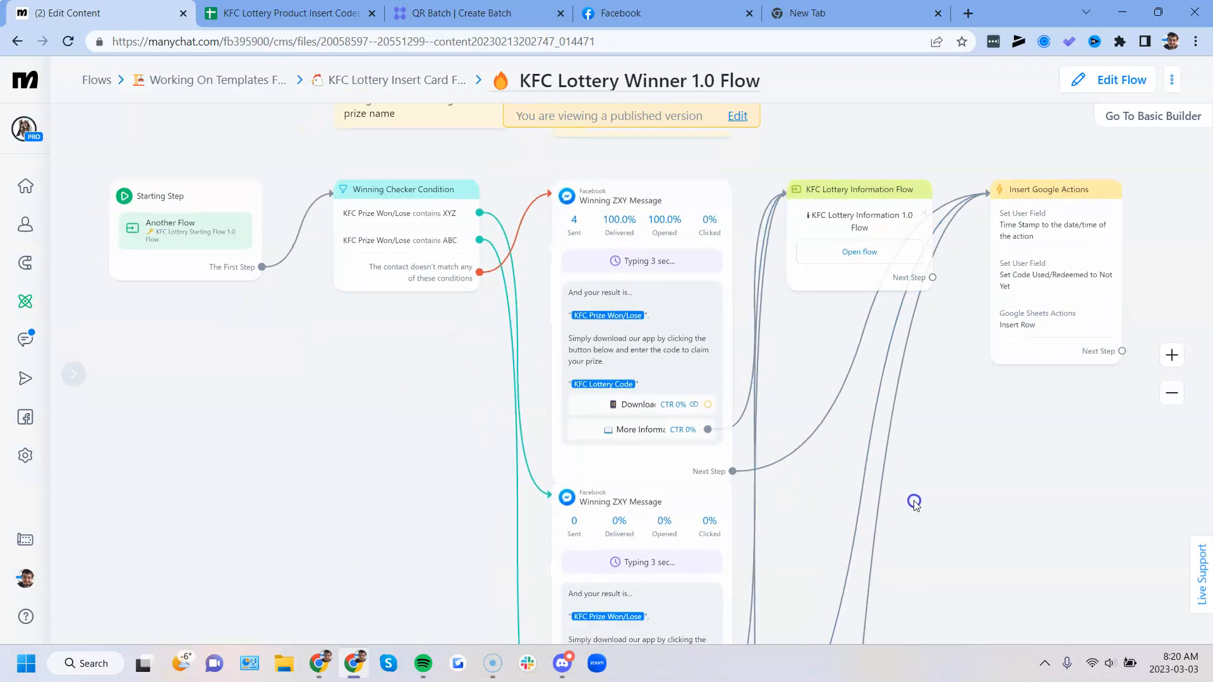
{"action": "left_click", "coordinate": [651, 405]}
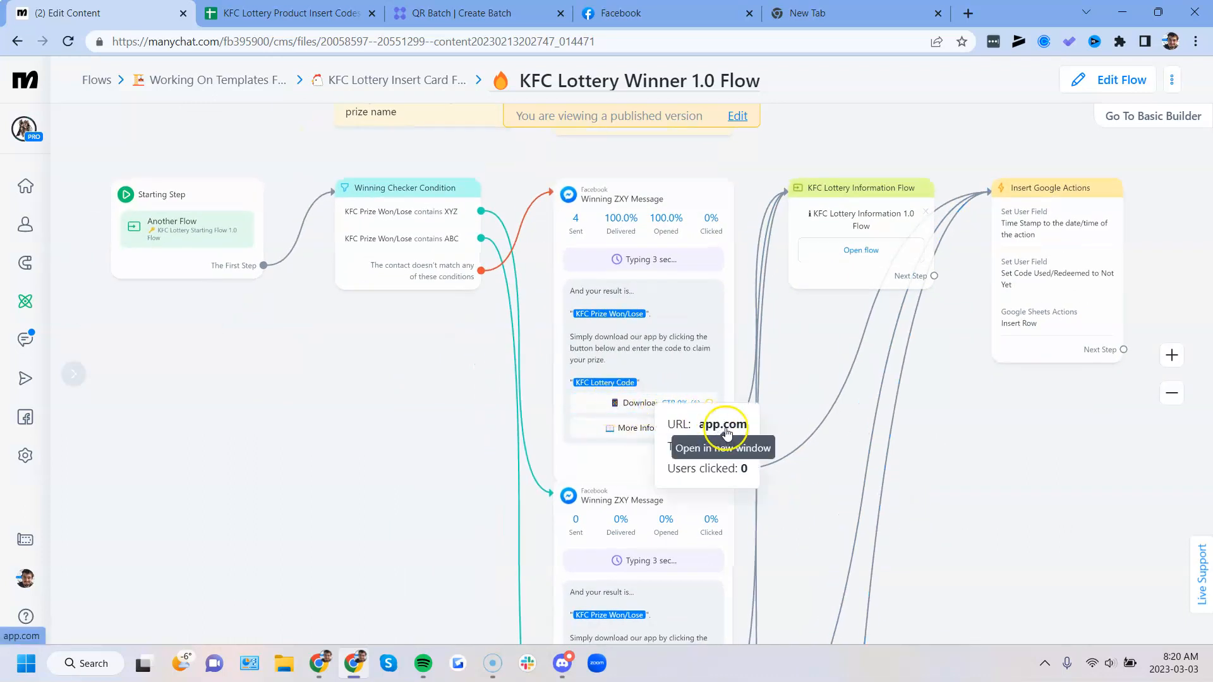
{"action": "left_click", "coordinate": [349, 437]}
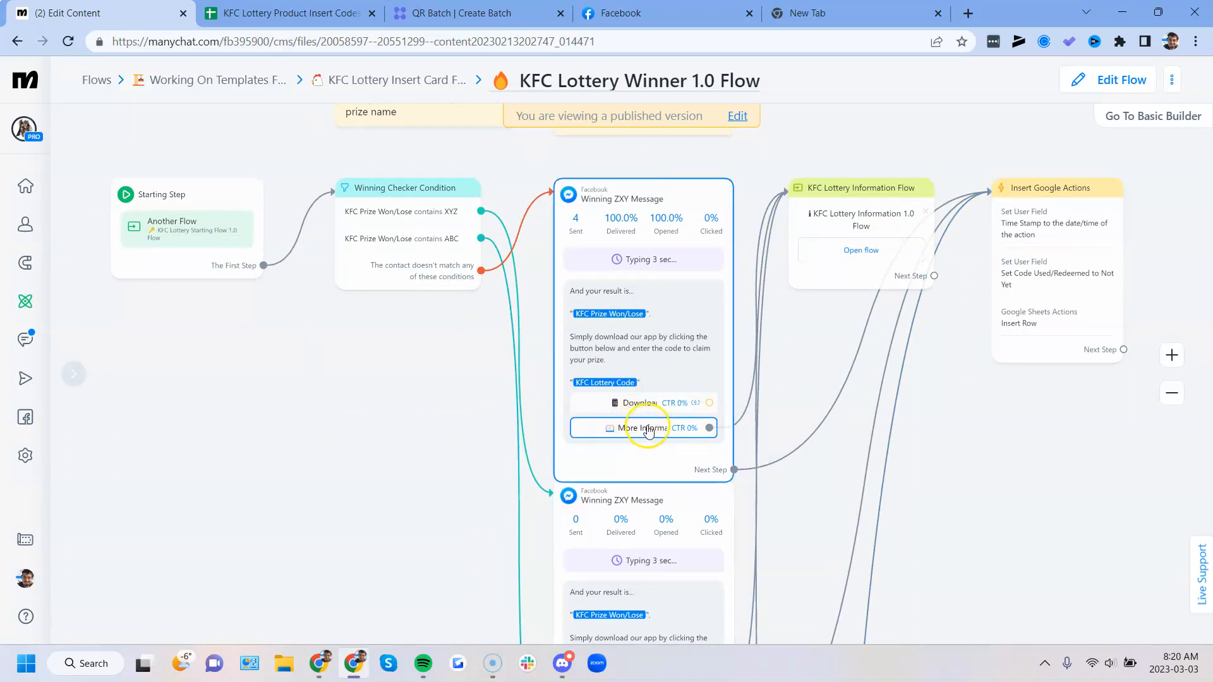
{"action": "left_click_drag", "start_coordinate": [969, 493], "coordinate": [849, 528]}
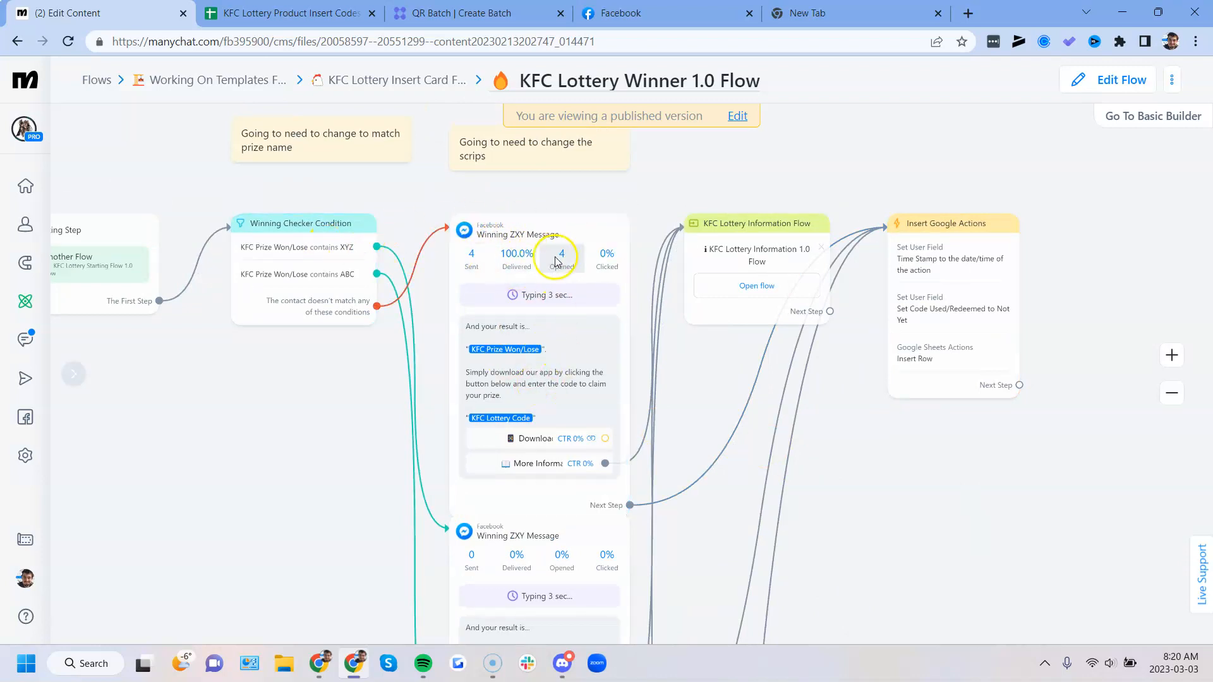
- Open the winner flow for editing and inspect the Time Stamp field action in Insert Google Actions, leaving it unchanged
{"action": "left_click", "coordinate": [1107, 80]}
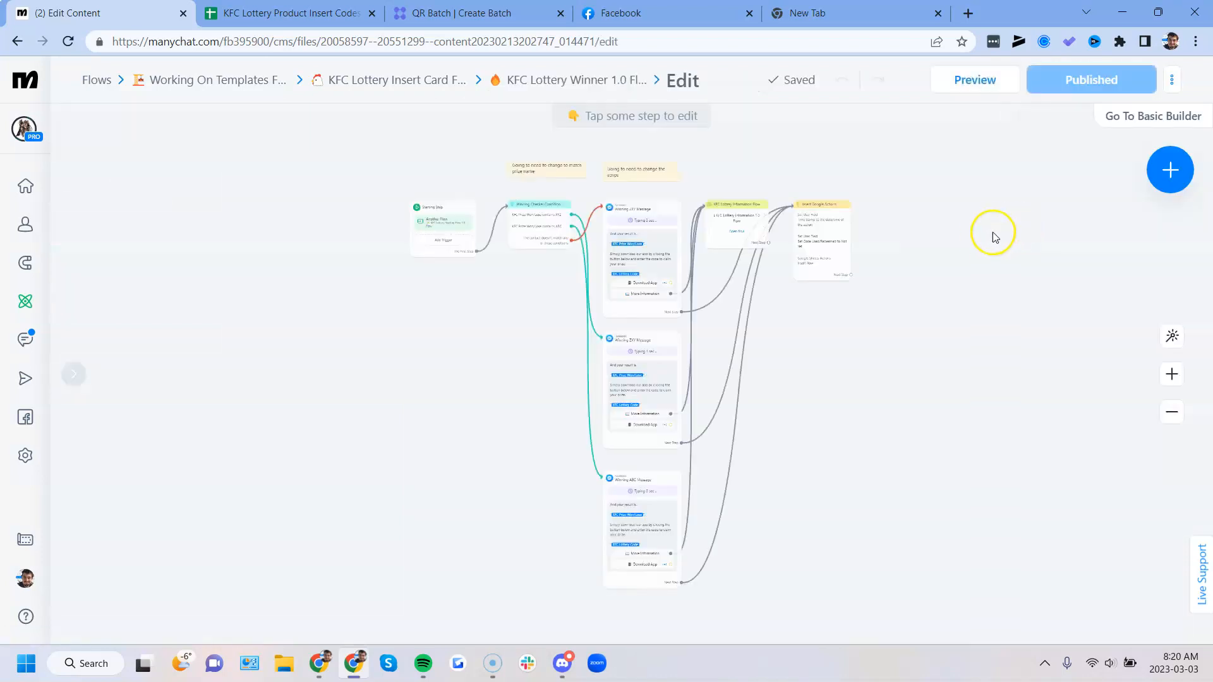
{"action": "left_click", "coordinate": [646, 319]}
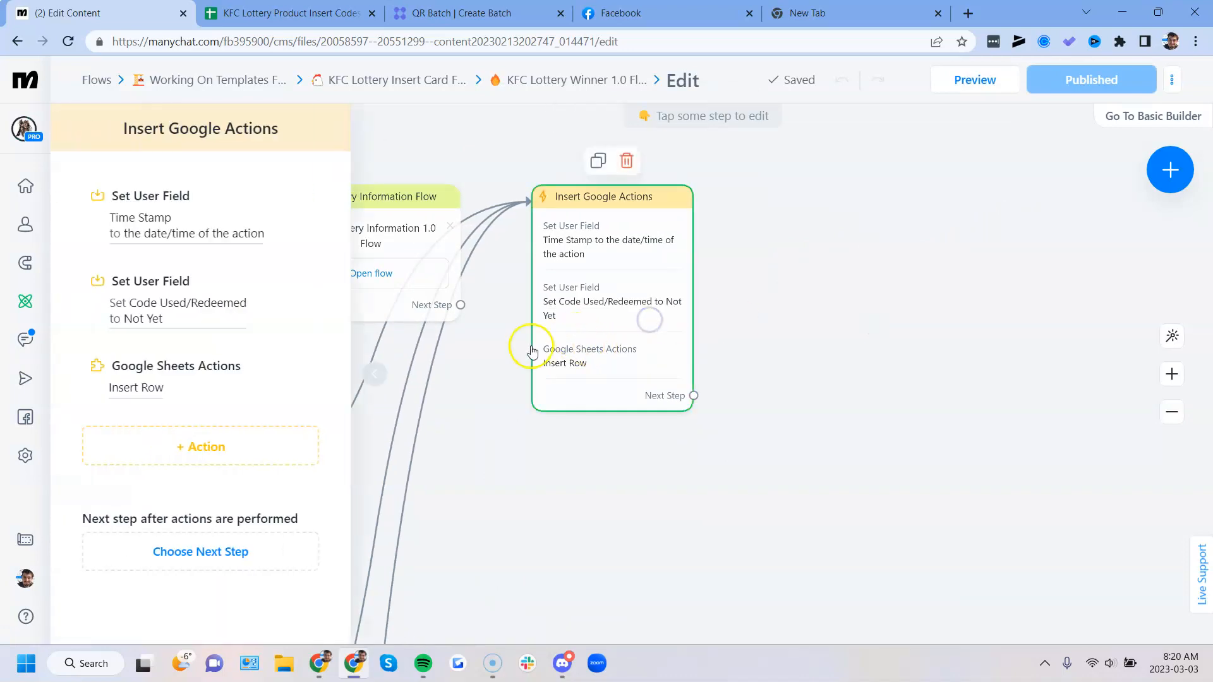
{"action": "left_click", "coordinate": [160, 230]}
{"action": "left_click", "coordinate": [105, 594]}
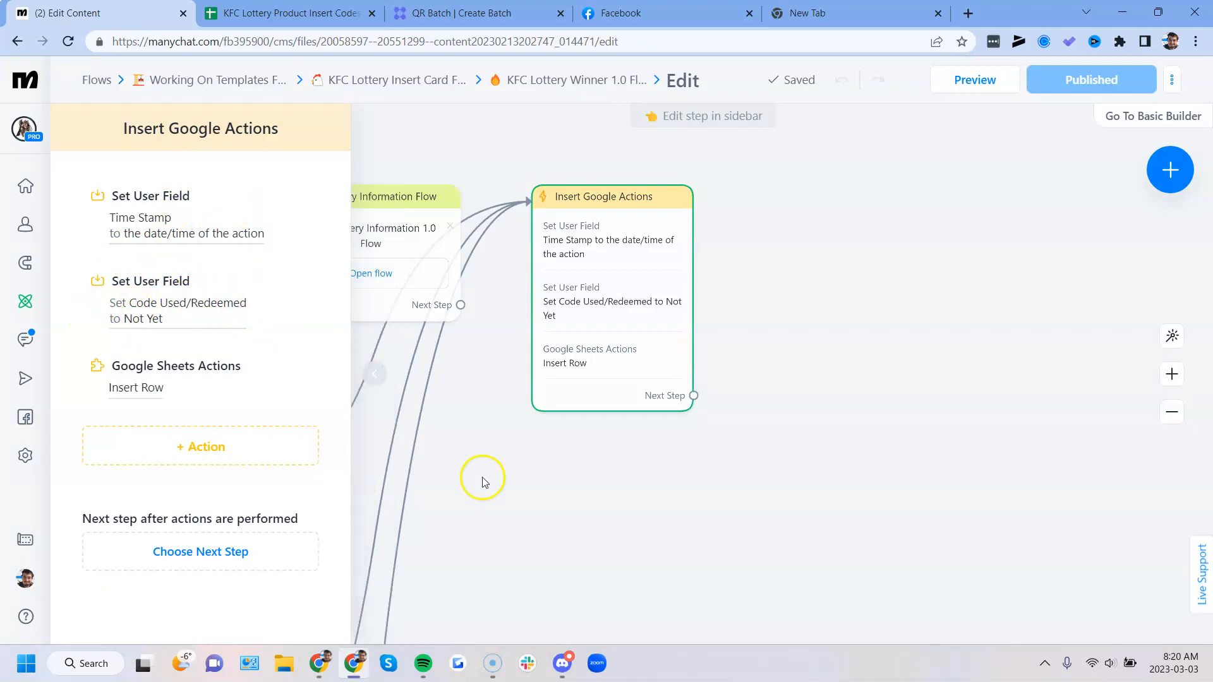
- Open the Insert Row action and review its data mapping to the Scanned/Used KFC Codes worksheet
{"action": "left_click_drag", "start_coordinate": [482, 478], "coordinate": [638, 481]}
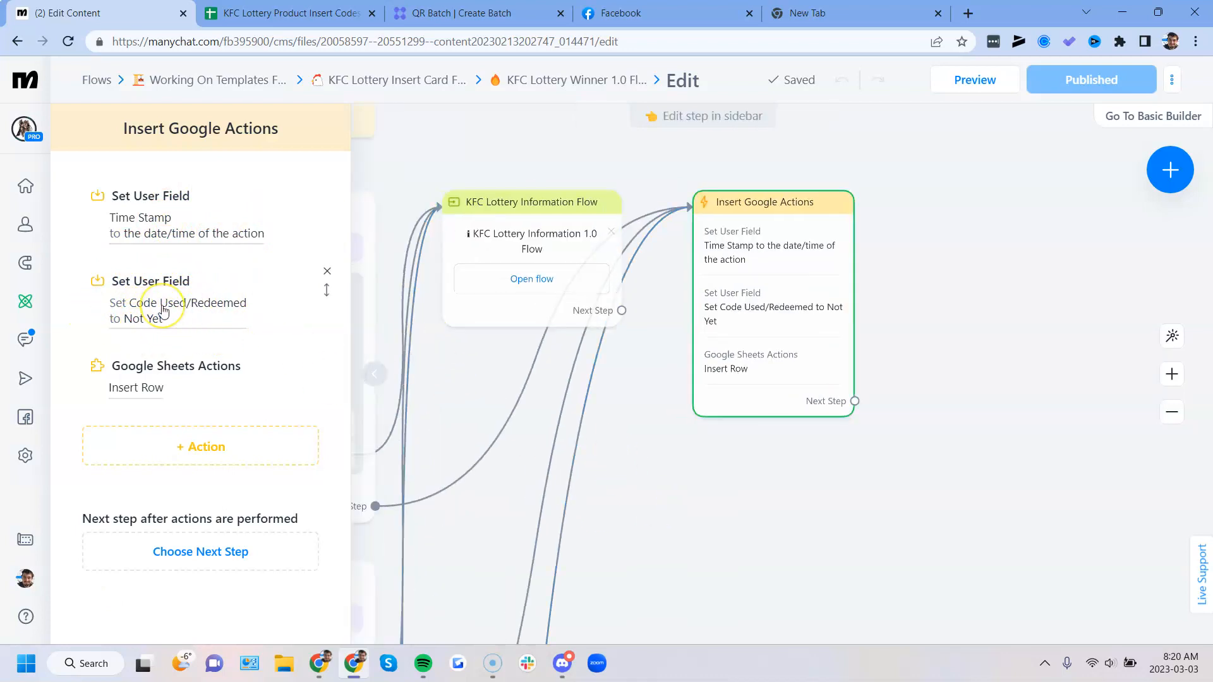
{"action": "left_click", "coordinate": [155, 384]}
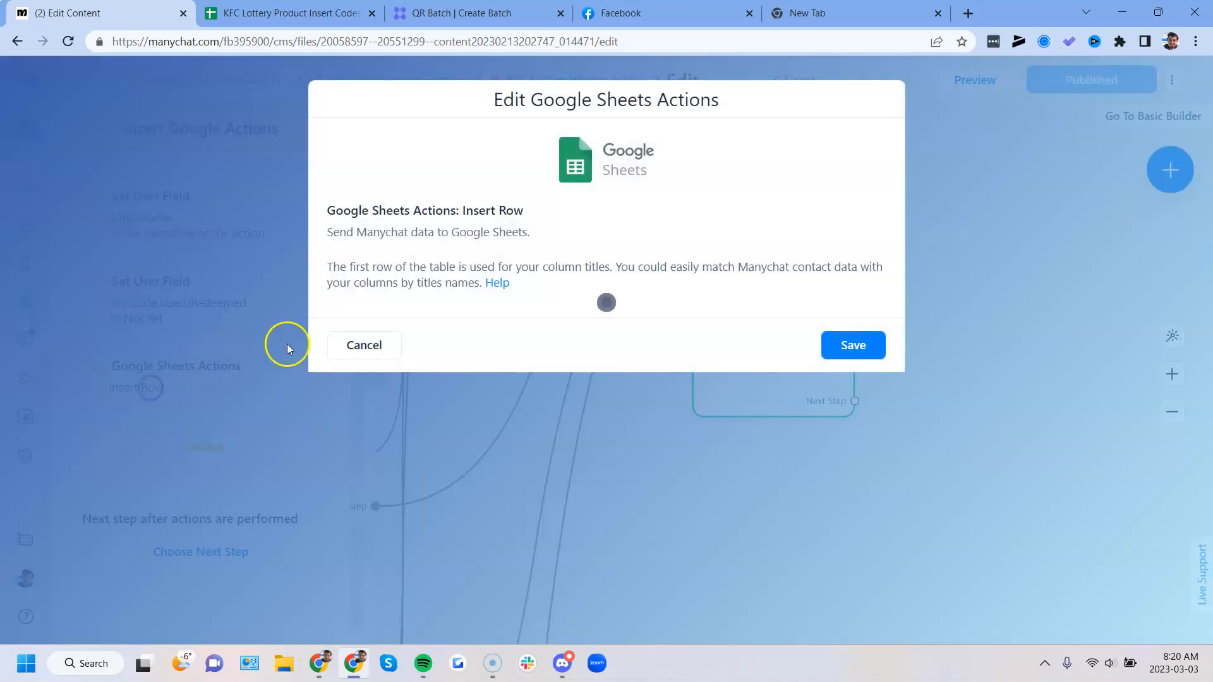
{"action": "scroll", "coordinate": [462, 355], "scroll_direction": "down", "scroll_amount": 3}
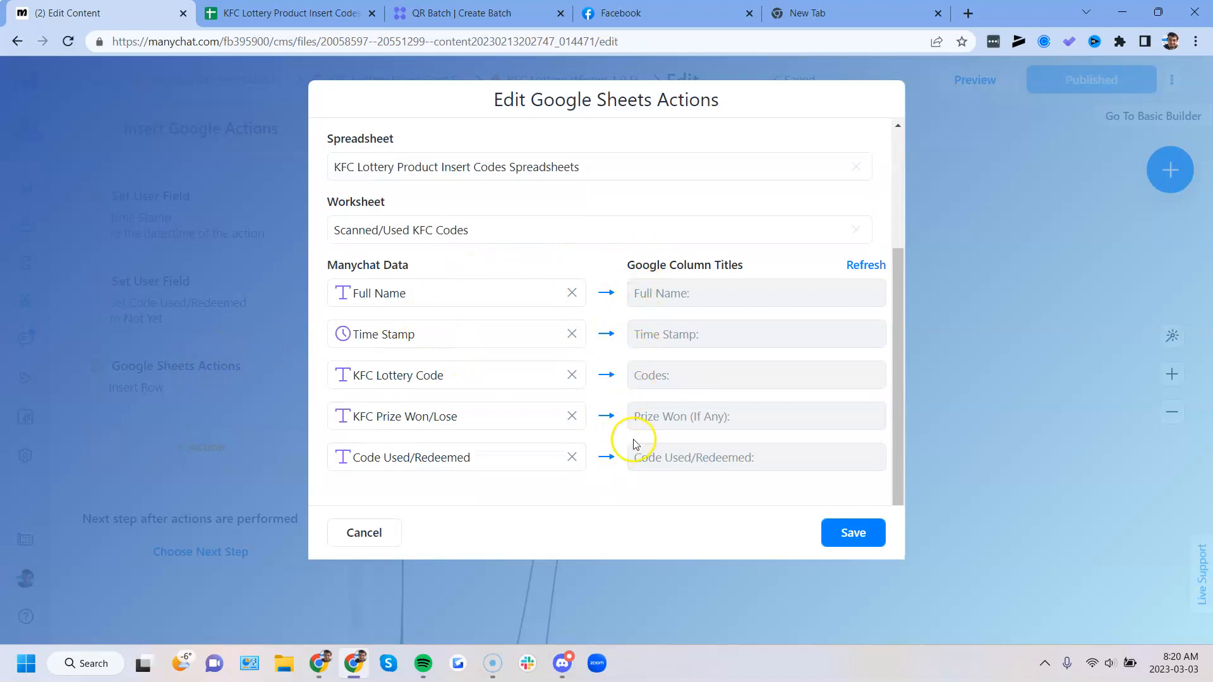
- Switch to the spreadsheet's Scanned/Used KFC Codes sheet and review the two recorded winner rows
{"action": "left_click", "coordinate": [309, 12]}
{"action": "left_click", "coordinate": [317, 622]}
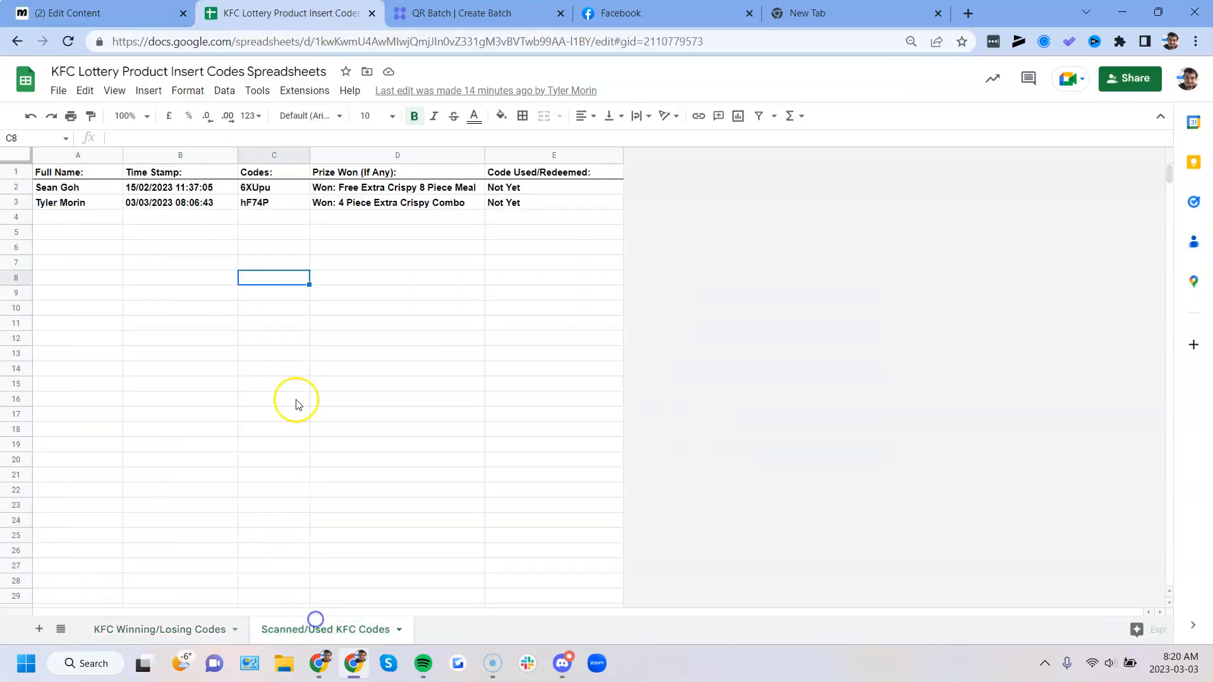
{"action": "left_click_drag", "start_coordinate": [80, 203], "coordinate": [514, 190]}
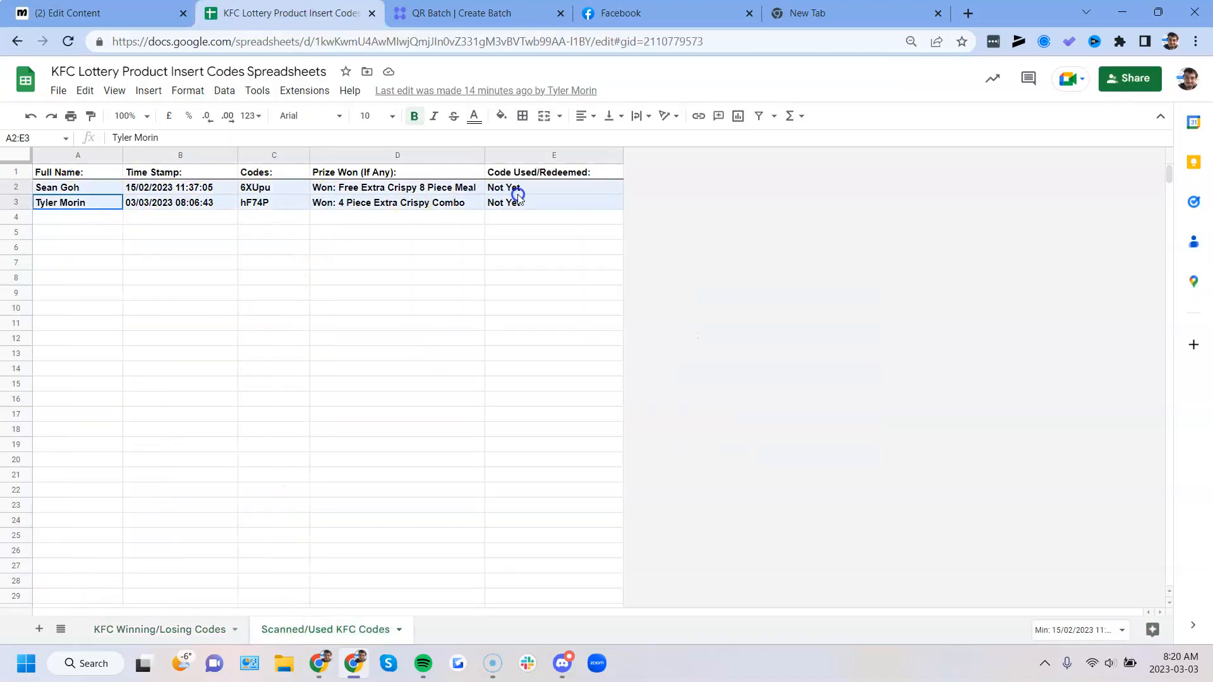
{"action": "left_click", "coordinate": [437, 249]}
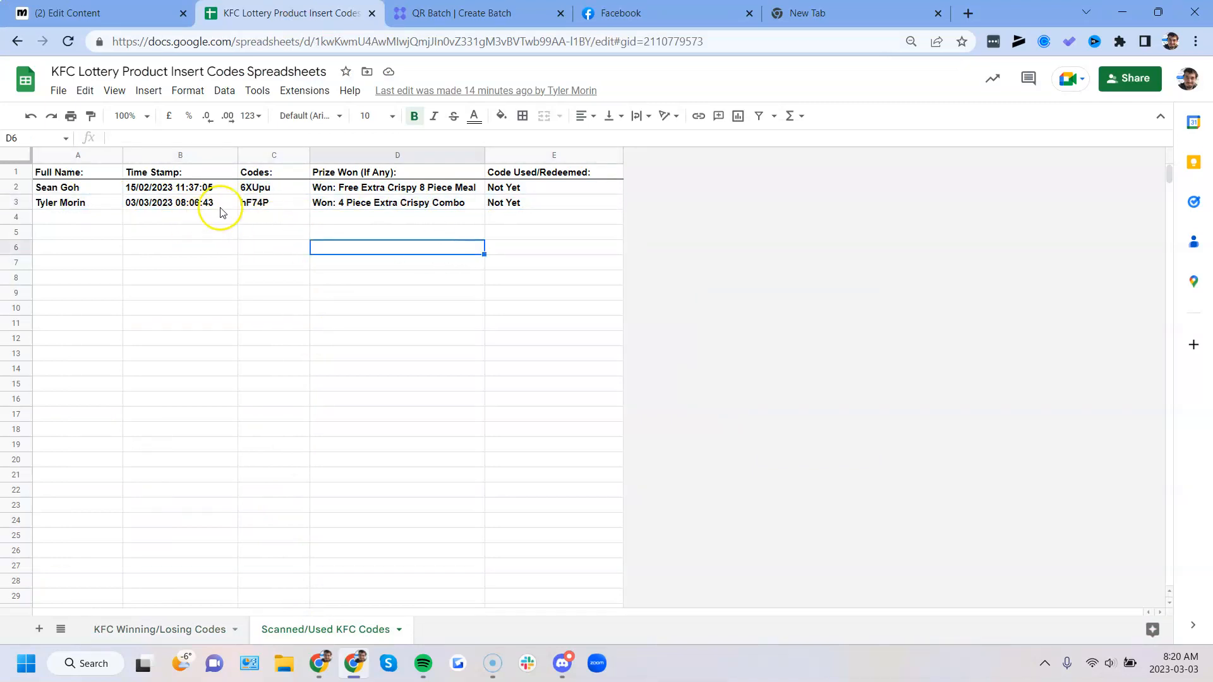
{"action": "left_click", "coordinate": [512, 205]}
{"action": "double_click", "coordinate": [516, 203]}
{"action": "left_click_drag", "start_coordinate": [493, 198], "coordinate": [519, 198]}
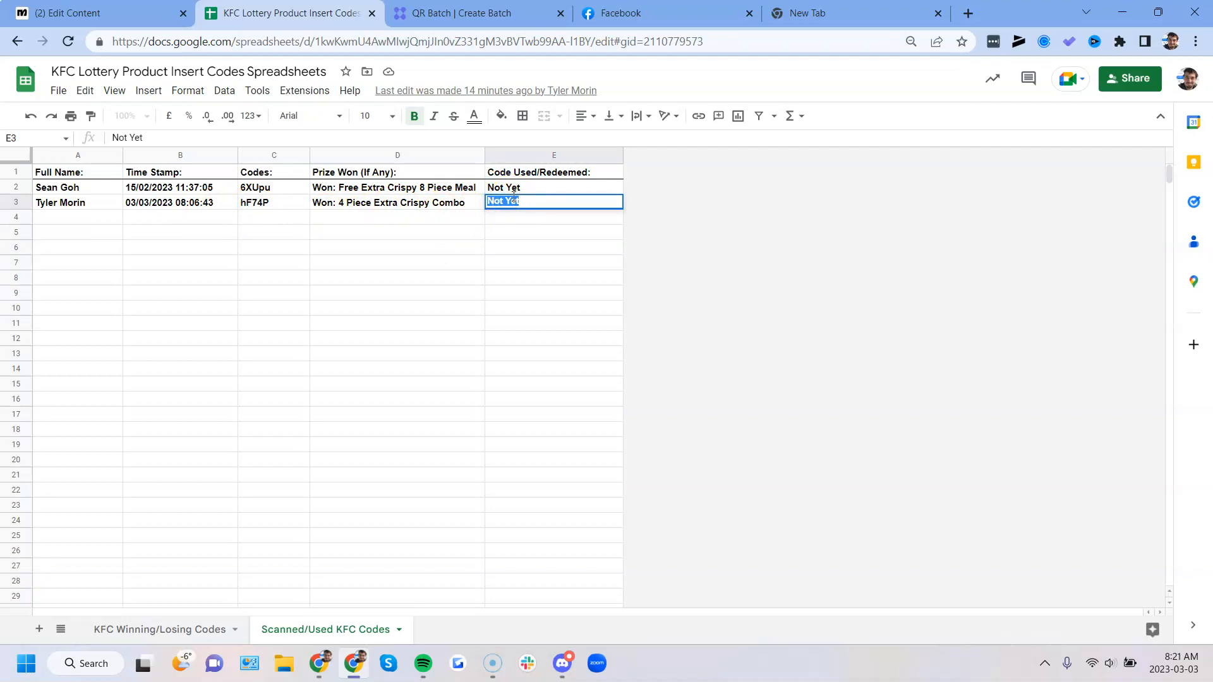
- Highlight the Code Used/Redeemed status in the second winner row of the Scanned/Used KFC Codes sheet
{"action": "left_click", "coordinate": [363, 207]}
{"action": "left_click", "coordinate": [533, 203]}
{"action": "double_click", "coordinate": [536, 201]}
{"action": "left_click_drag", "start_coordinate": [536, 200], "coordinate": [496, 196]}
- Close the winner flow's Insert Row action without saving, and compare the flow with the Scanned/Used KFC Codes sheet
{"action": "left_click", "coordinate": [86, 11]}
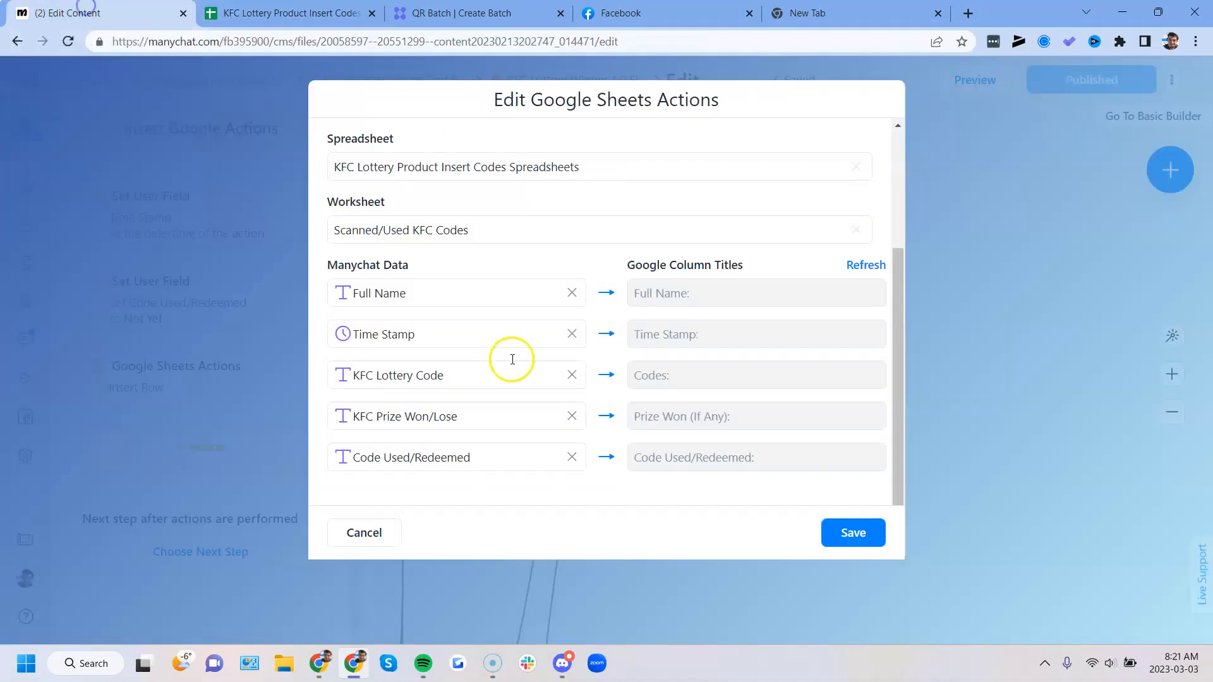
{"action": "left_click", "coordinate": [363, 533]}
{"action": "scroll", "coordinate": [693, 451], "scroll_direction": "down", "scroll_amount": 2}
{"action": "left_click", "coordinate": [832, 497]}
{"action": "left_click_drag", "start_coordinate": [804, 511], "coordinate": [722, 524]}
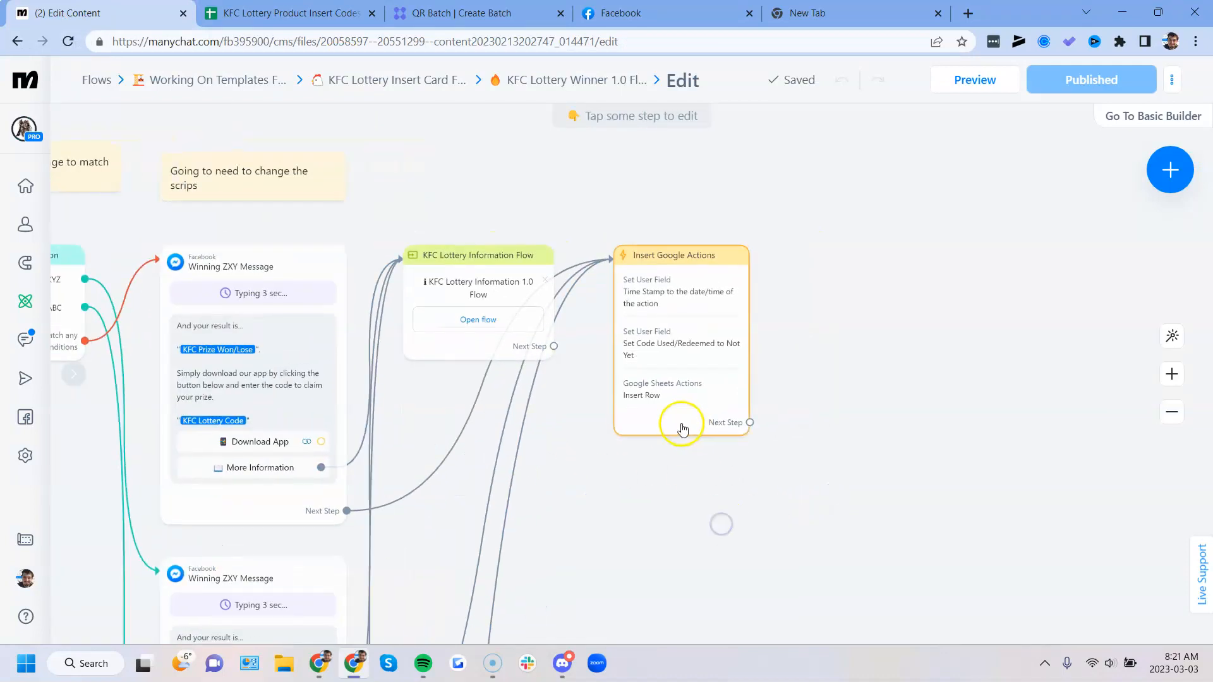
{"action": "left_click", "coordinate": [301, 11]}
{"action": "left_click", "coordinate": [373, 307]}
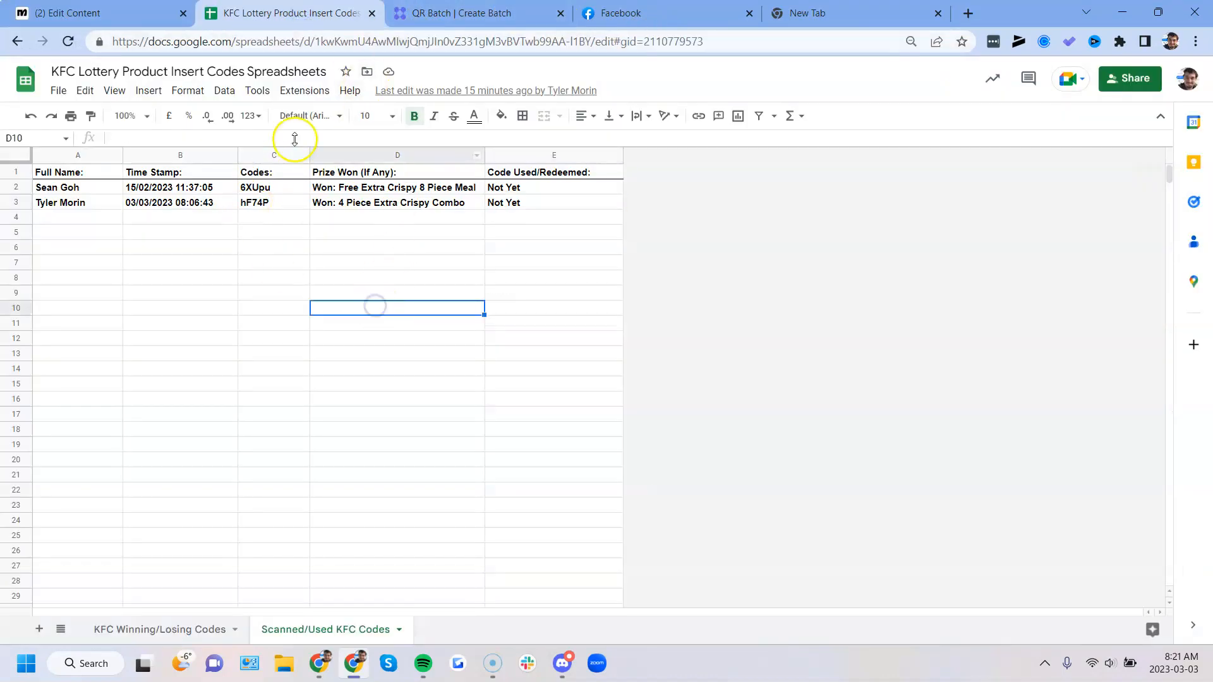
- Return to the KFC Lottery Insert Card Folder in Manychat and open KFC Did Not Win Lottery 1.0 Flow
{"action": "left_click", "coordinate": [96, 14]}
{"action": "left_click", "coordinate": [355, 78]}
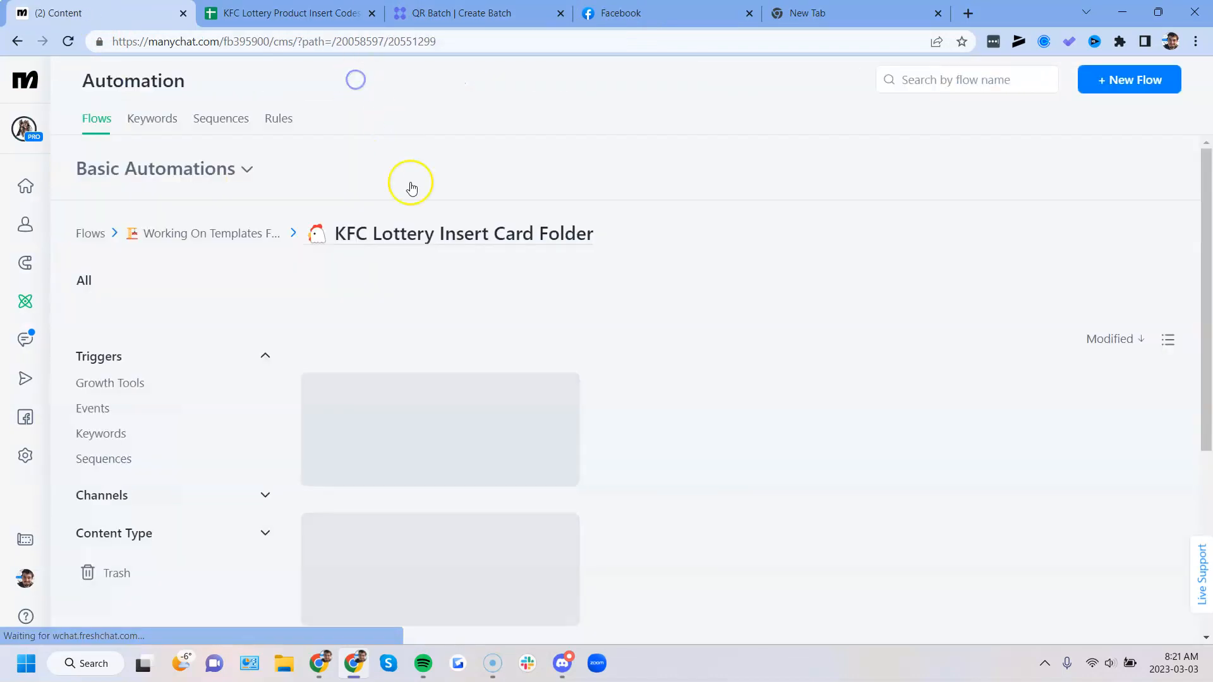
{"action": "scroll", "coordinate": [579, 423], "scroll_direction": "down", "scroll_amount": 1}
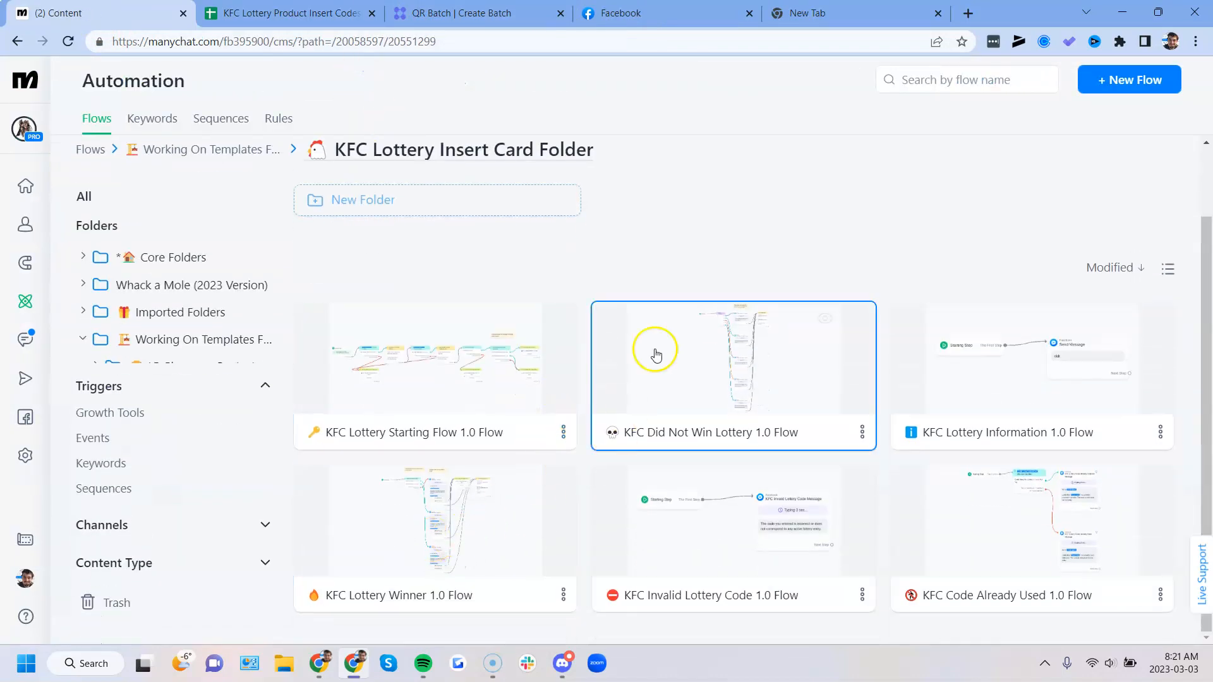
{"action": "left_click", "coordinate": [693, 352]}
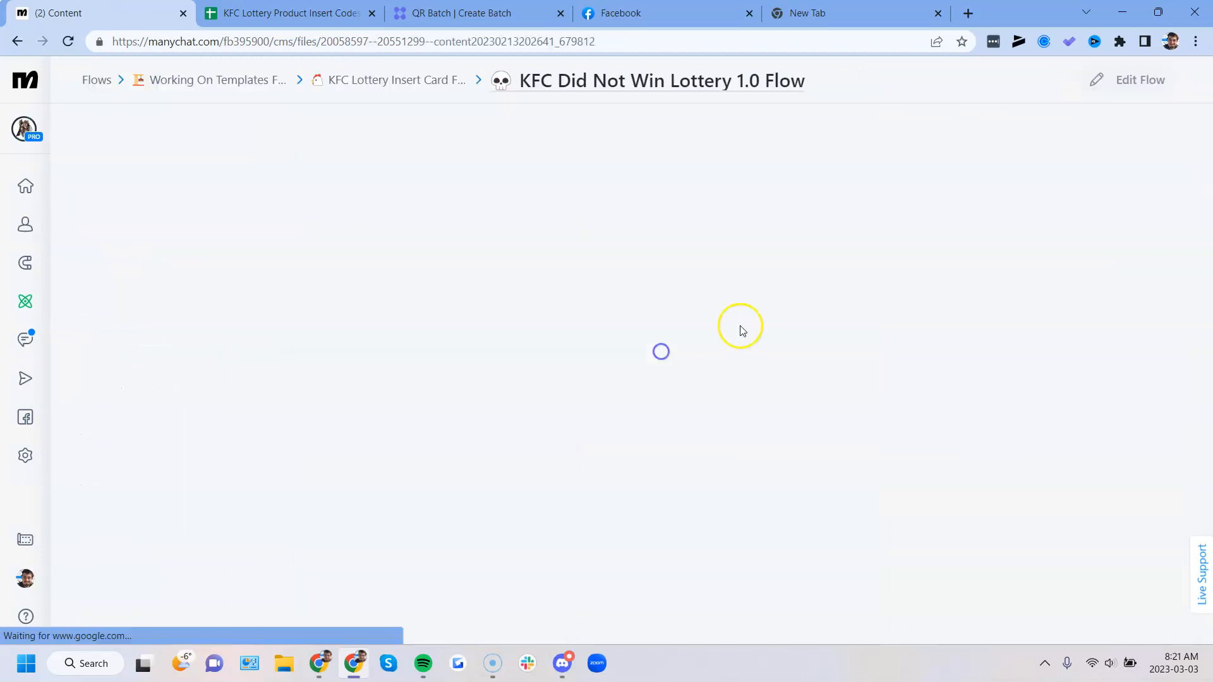
- Examine how the Message Randomizer splits contacts among the losing messages and leads to Insert Google Actions
{"action": "scroll", "coordinate": [769, 225], "scroll_direction": "up", "scroll_amount": 5}
{"action": "left_click_drag", "start_coordinate": [682, 337], "coordinate": [549, 398]}
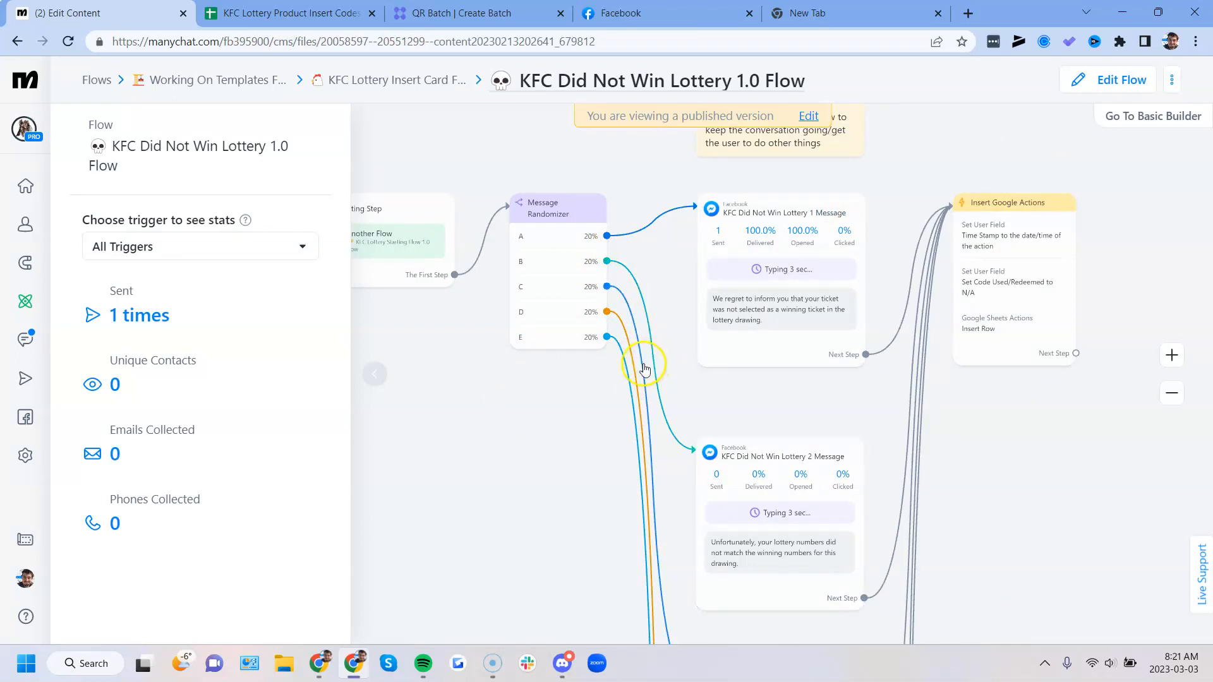
{"action": "left_click_drag", "start_coordinate": [757, 389], "coordinate": [687, 392]}
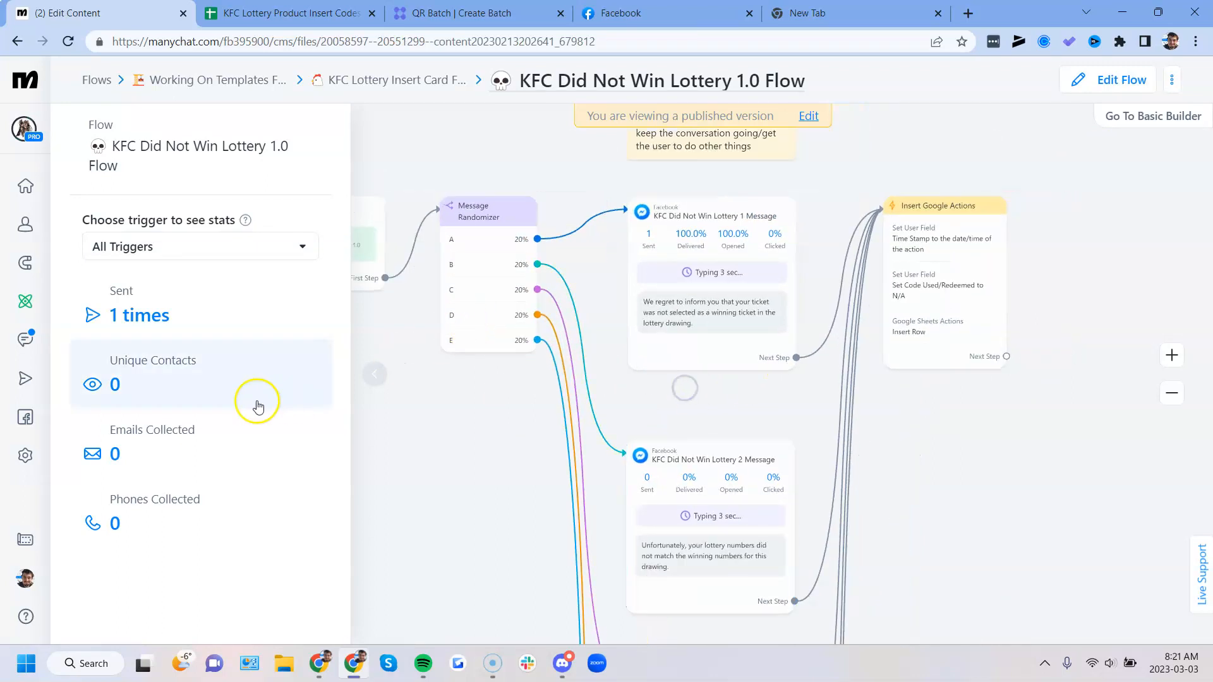
{"action": "left_click", "coordinate": [385, 379]}
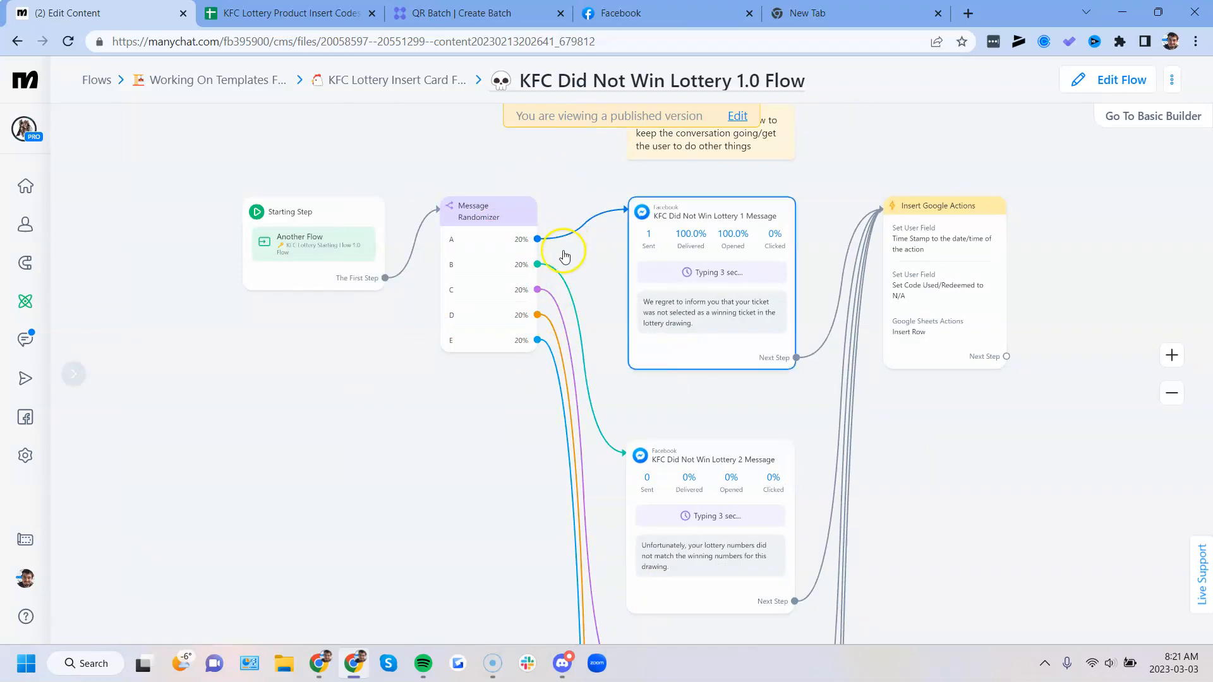
{"action": "left_click_drag", "start_coordinate": [650, 421], "coordinate": [575, 440]}
{"action": "scroll", "coordinate": [599, 413], "scroll_direction": "up", "scroll_amount": 2}
{"action": "left_click_drag", "start_coordinate": [658, 442], "coordinate": [621, 453]}
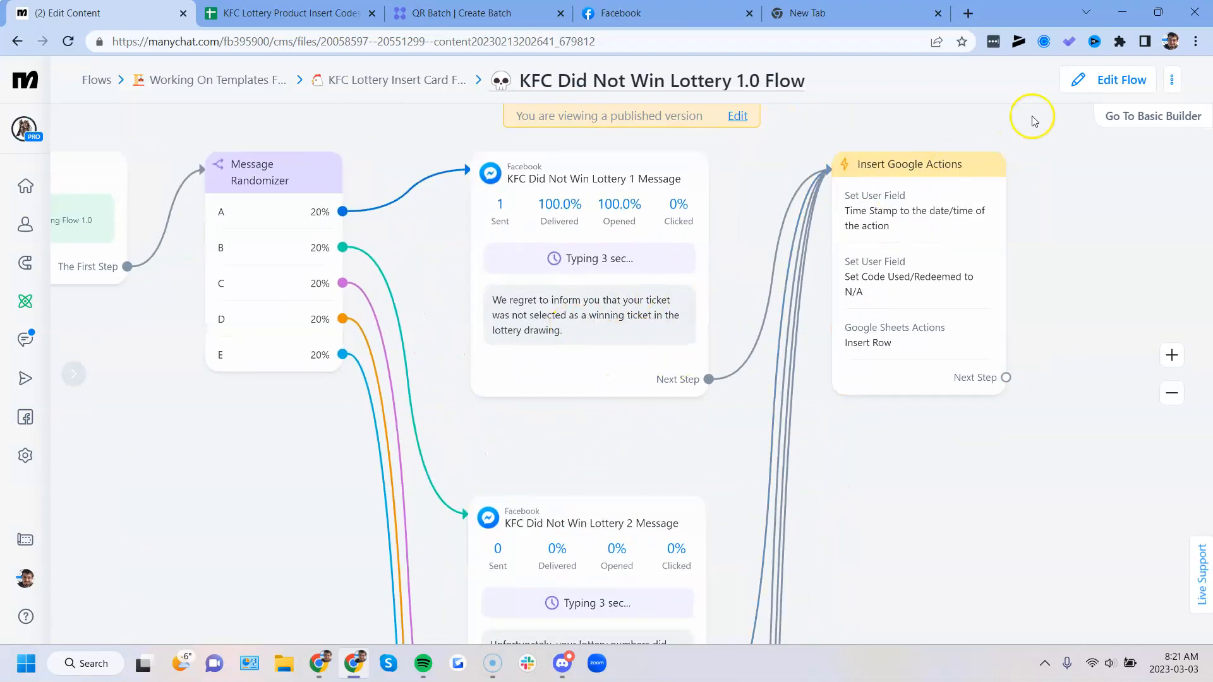
- Open the Did Not Win flow for editing, look over its losing messages and open the Insert Google Actions step
{"action": "left_click", "coordinate": [1105, 80]}
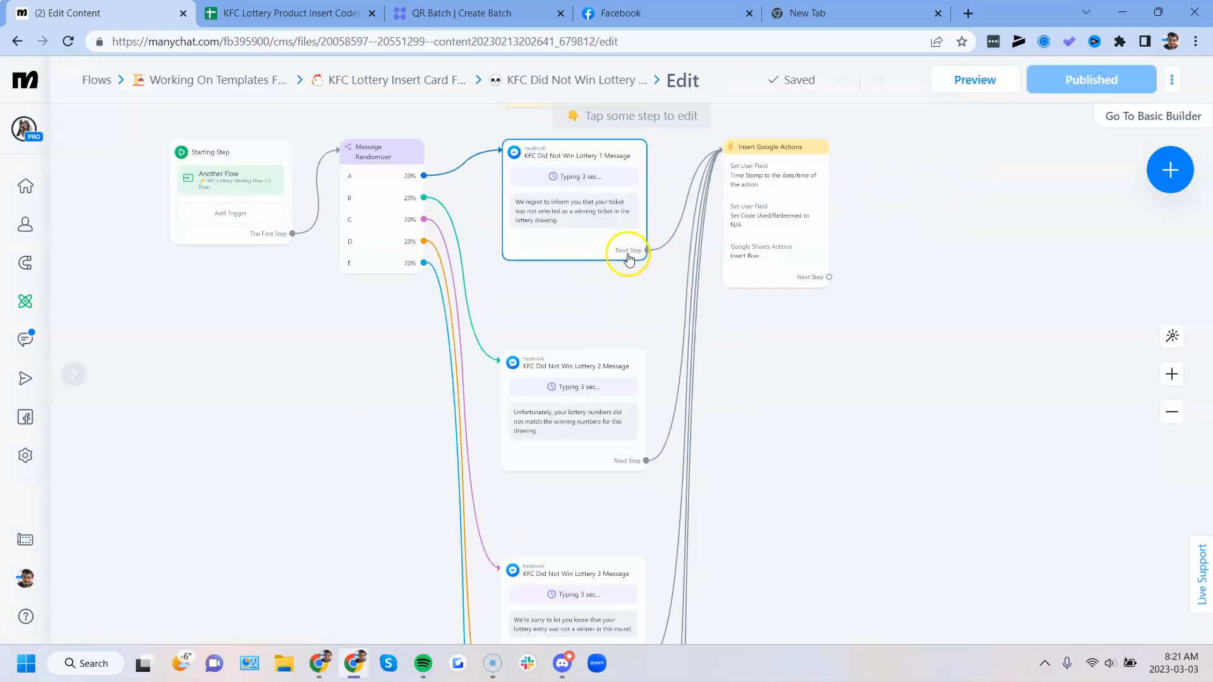
{"action": "left_click_drag", "start_coordinate": [896, 354], "coordinate": [883, 246]}
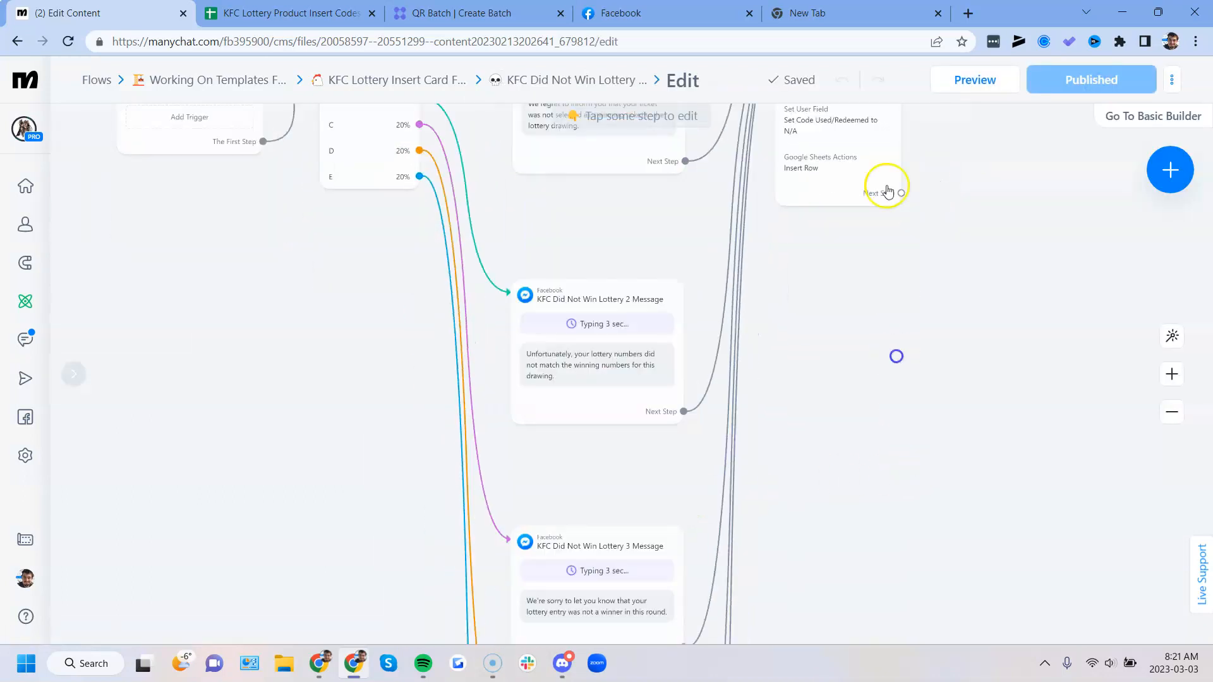
{"action": "left_click_drag", "start_coordinate": [888, 192], "coordinate": [886, 160]}
{"action": "left_click_drag", "start_coordinate": [828, 274], "coordinate": [804, 473]}
{"action": "left_click_drag", "start_coordinate": [812, 307], "coordinate": [810, 339]}
{"action": "left_click", "coordinate": [810, 341]}
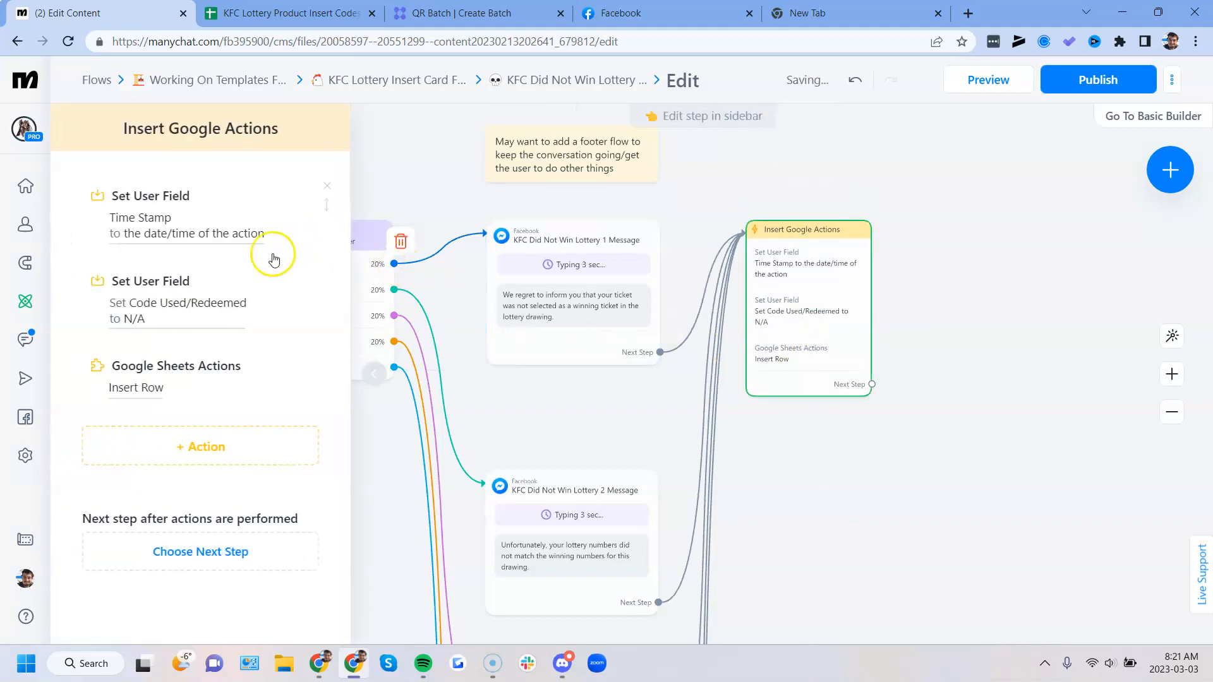
- Review the Insert Row action's data mapping to the Scanned/Used KFC Codes worksheet and close it without saving
{"action": "left_click", "coordinate": [157, 377]}
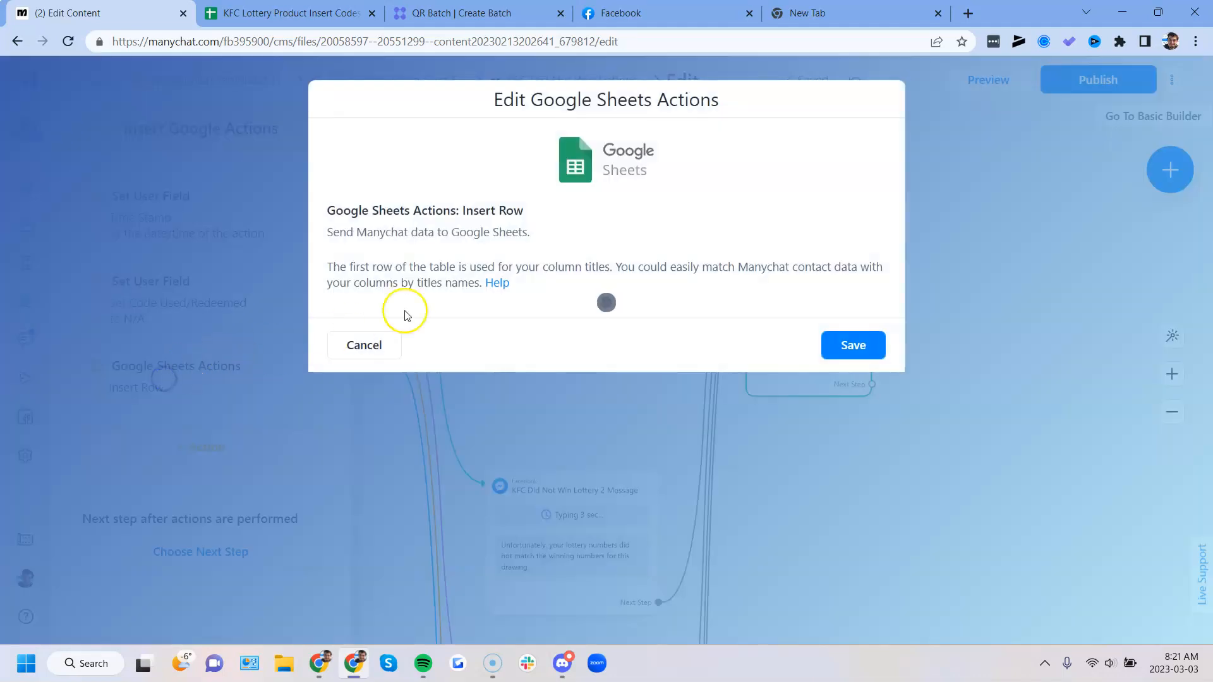
{"action": "scroll", "coordinate": [499, 310], "scroll_direction": "down", "scroll_amount": 2}
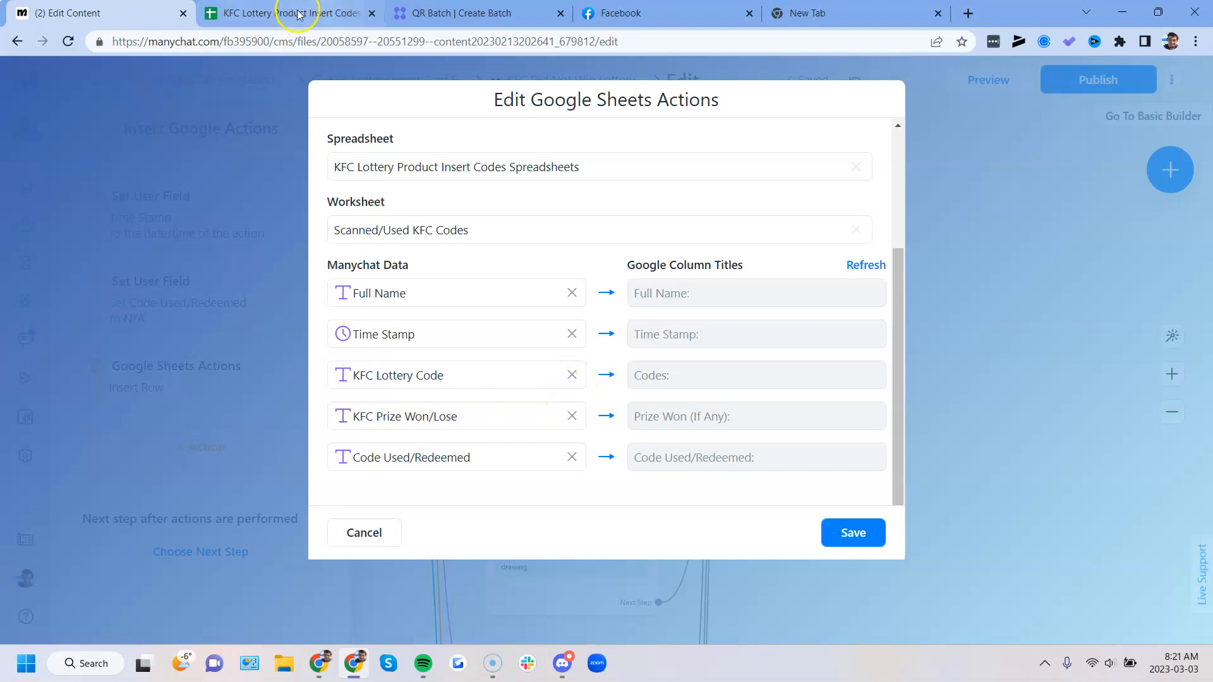
{"action": "left_click", "coordinate": [361, 531]}
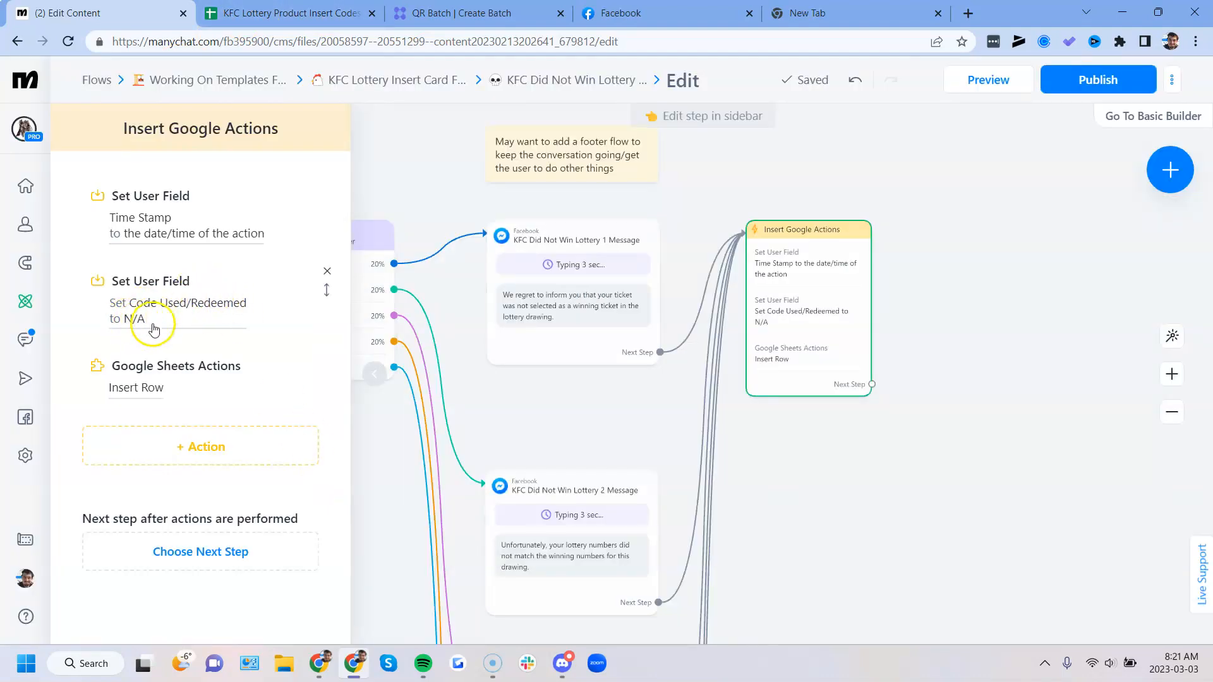
- Publish KFC Did Not Win Lottery 1.0 Flow and return to the KFC Lottery Insert Card Folder
{"action": "left_click", "coordinate": [695, 429]}
{"action": "left_click", "coordinate": [1069, 92]}
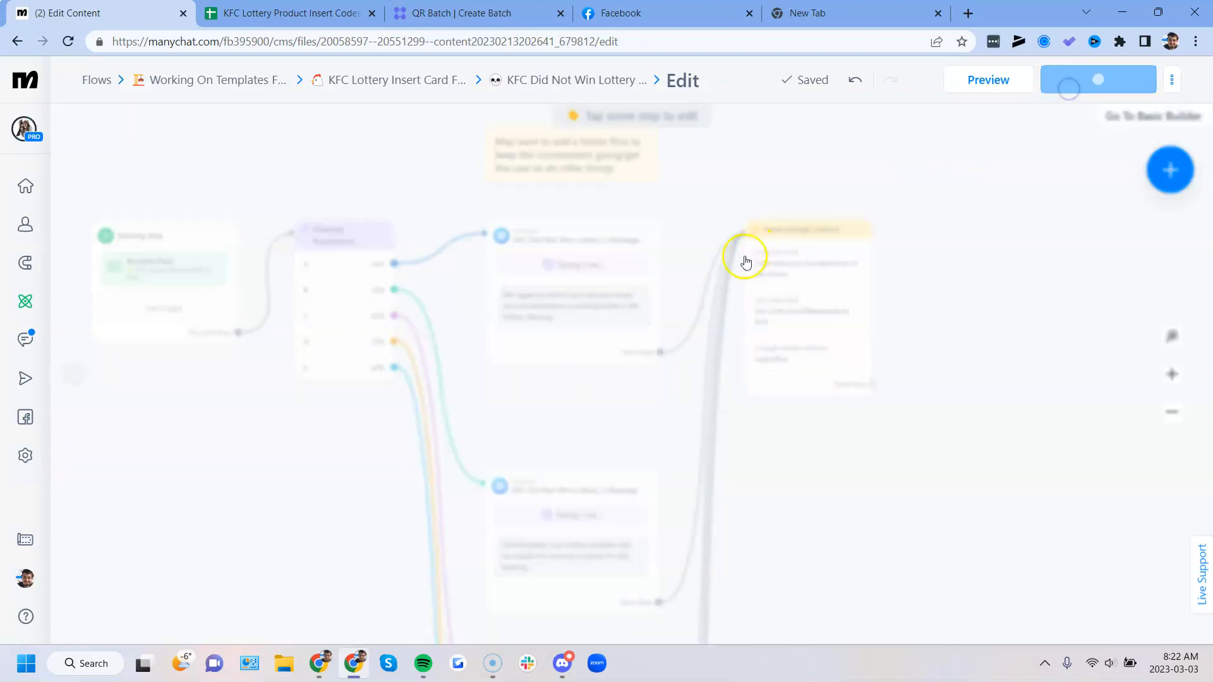
{"action": "left_click", "coordinate": [396, 80]}
{"action": "scroll", "coordinate": [479, 360], "scroll_direction": "down", "scroll_amount": 2}
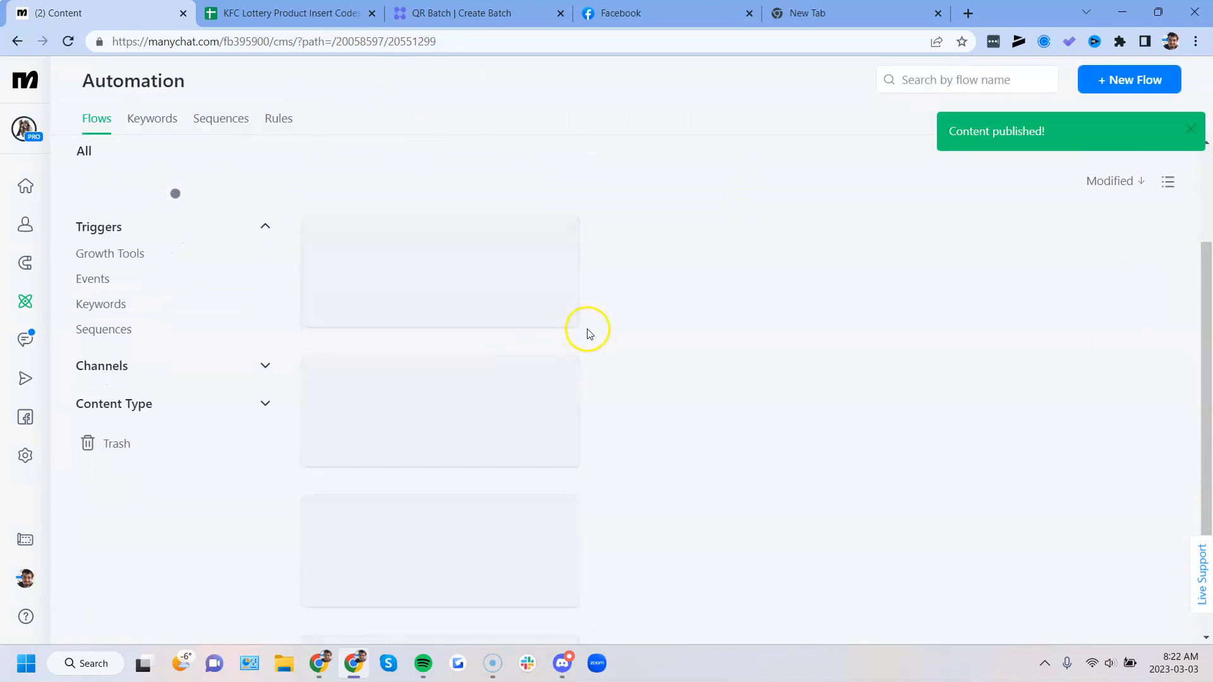
- Open KFC Lottery Starting Flow 1.0 Flow and inspect the Messenger Ref URL trigger in its Starting Step
{"action": "left_click", "coordinate": [698, 330]}
{"action": "scroll", "coordinate": [506, 355], "scroll_direction": "up", "scroll_amount": 5}
{"action": "left_click", "coordinate": [455, 366]}
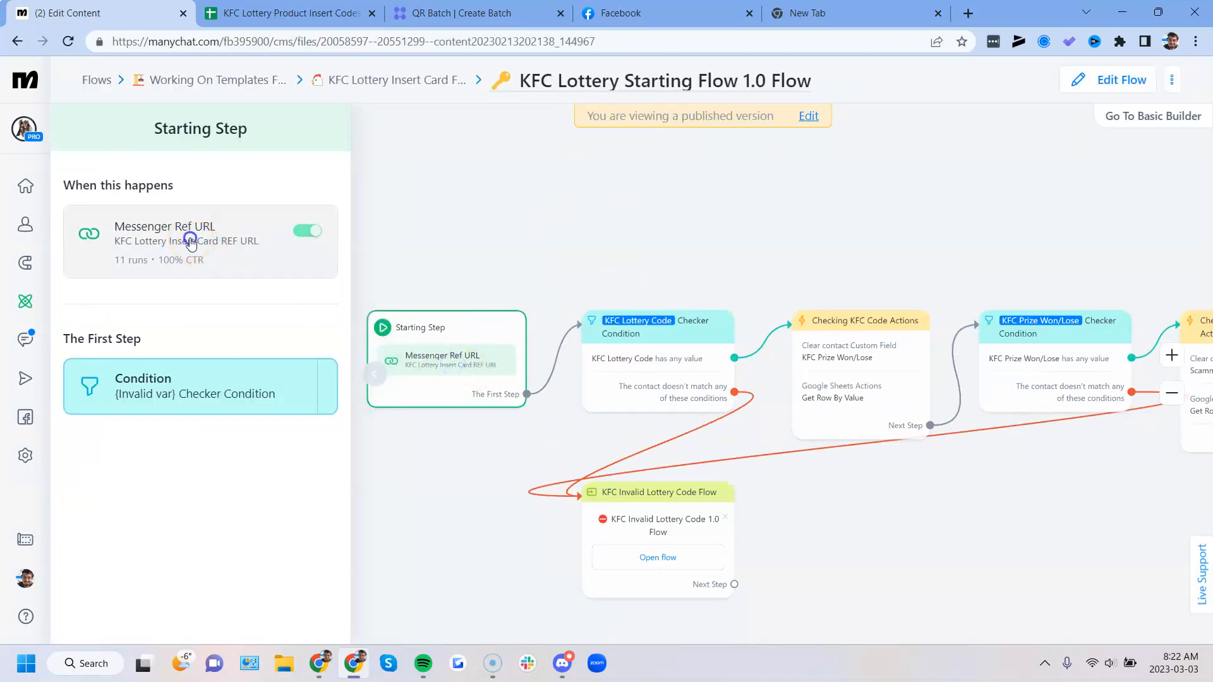
{"action": "left_click", "coordinate": [190, 243]}
- Switch to QR Batch and review the KFC lottery QR code batch's details, pricing and accepted payment methods
{"action": "left_click", "coordinate": [455, 12]}
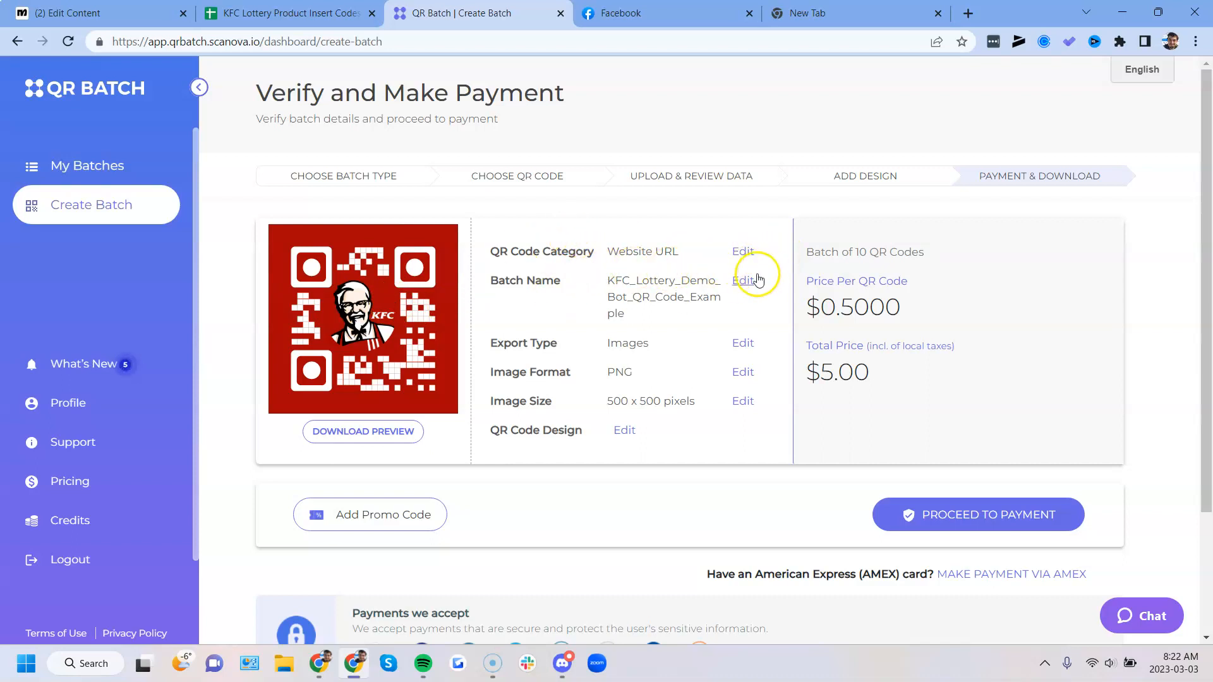
{"action": "scroll", "coordinate": [751, 286], "scroll_direction": "down", "scroll_amount": 1}
{"action": "scroll", "coordinate": [751, 286], "scroll_direction": "down", "scroll_amount": 1}
{"action": "scroll", "coordinate": [698, 322], "scroll_direction": "up", "scroll_amount": 2}
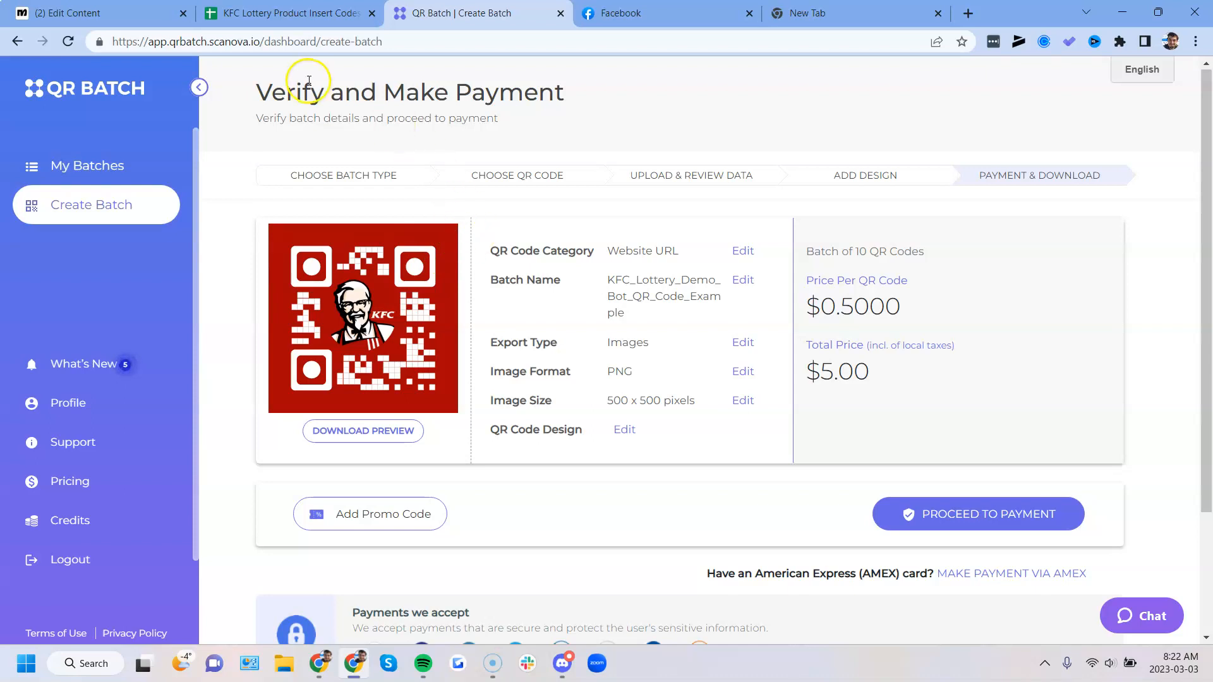
- Switch to the spreadsheet and check the scanned codes in the Codes column
{"action": "left_click", "coordinate": [322, 18]}
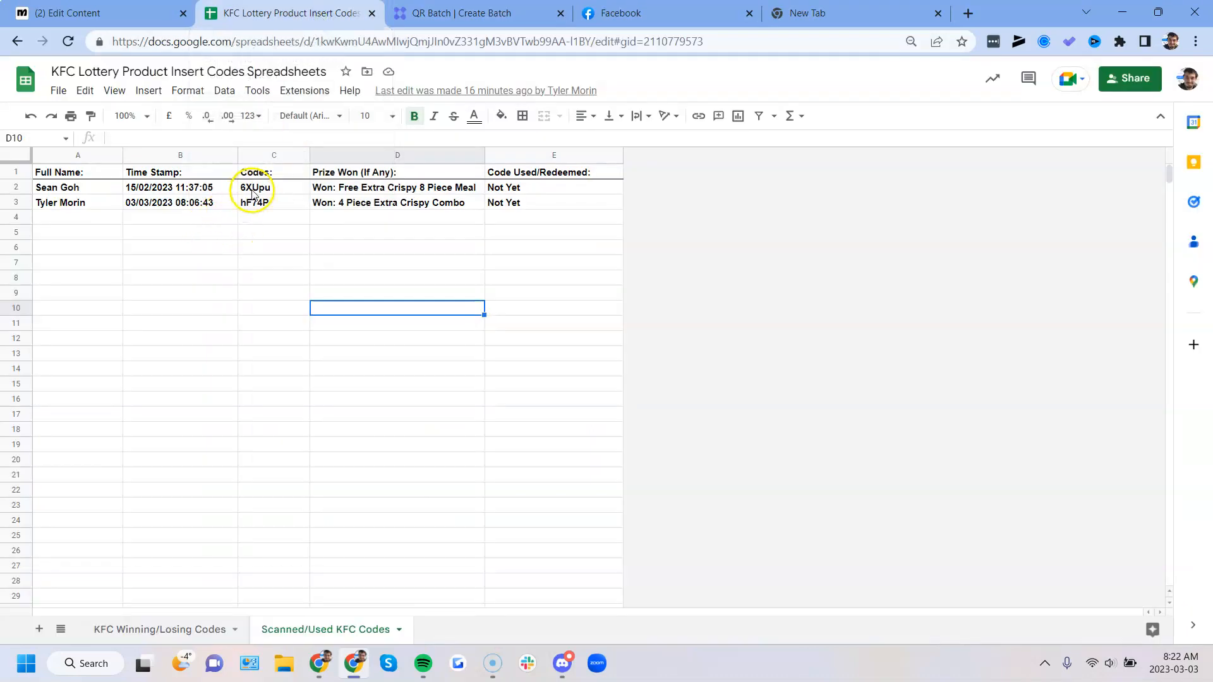
{"action": "left_click_drag", "start_coordinate": [252, 194], "coordinate": [247, 205]}
{"action": "left_click", "coordinate": [246, 286]}
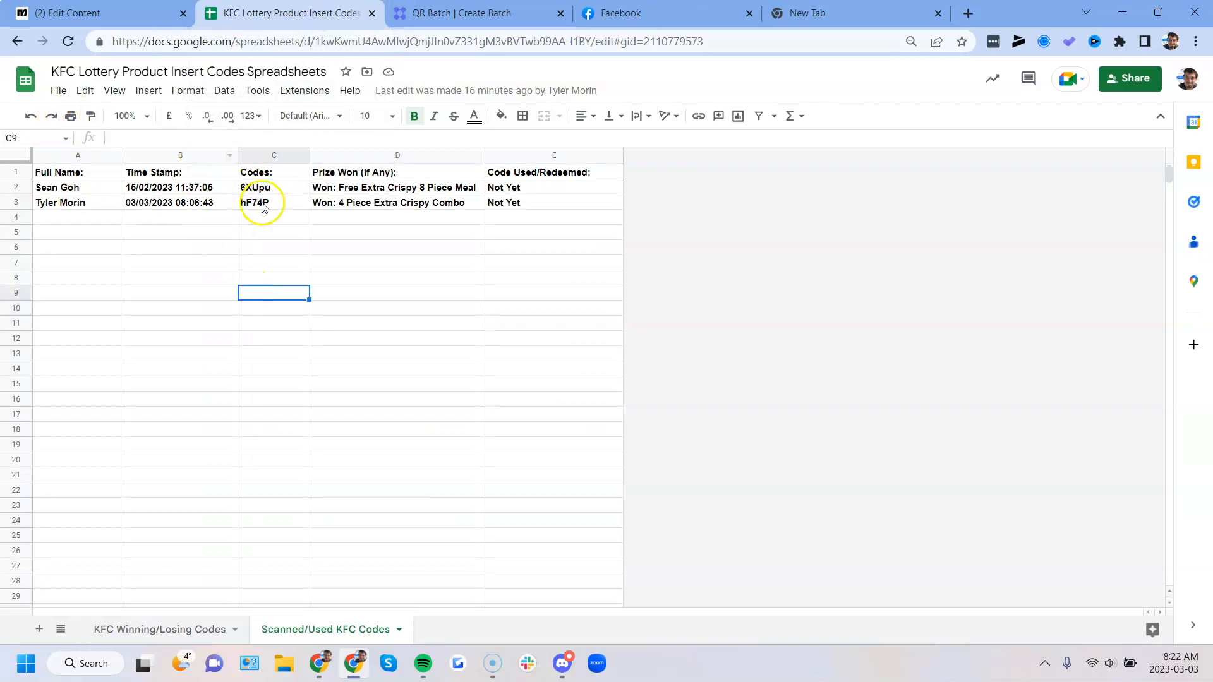
- Go back to QR Batch and look over the batch verification page and its creation stages again
{"action": "left_click", "coordinate": [453, 13]}
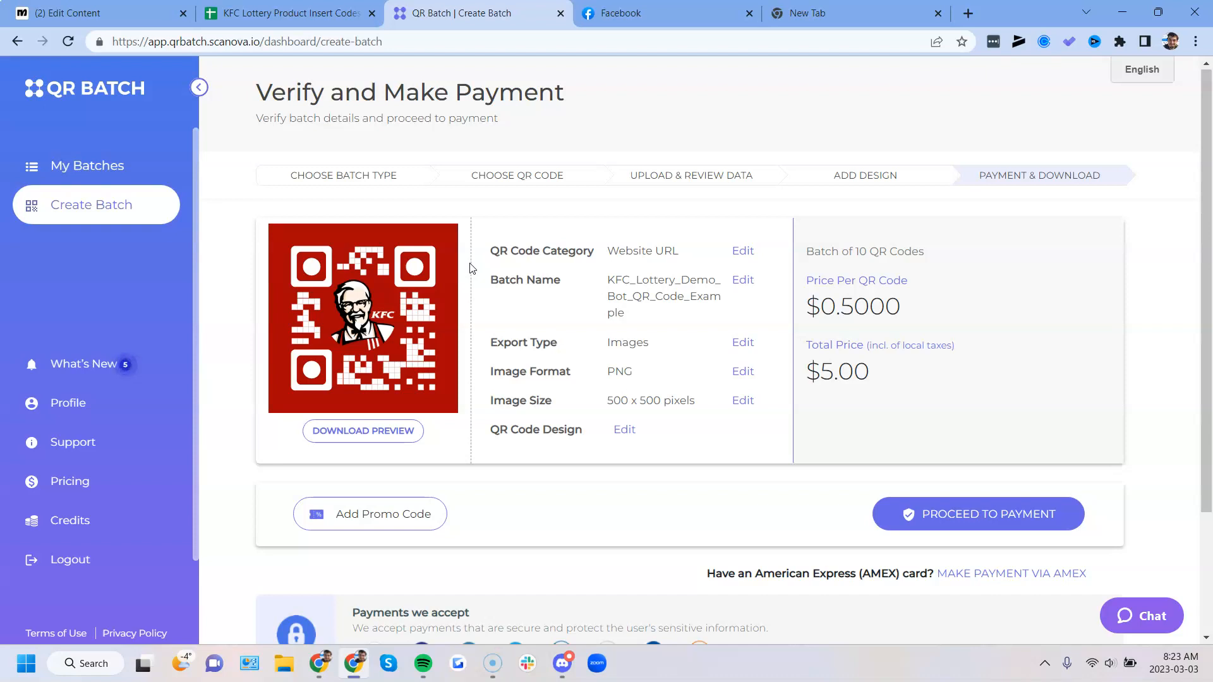
{"action": "scroll", "coordinate": [473, 268], "scroll_direction": "down", "scroll_amount": 3}
{"action": "scroll", "coordinate": [447, 195], "scroll_direction": "up", "scroll_amount": 3}
{"action": "left_click", "coordinate": [649, 177]}
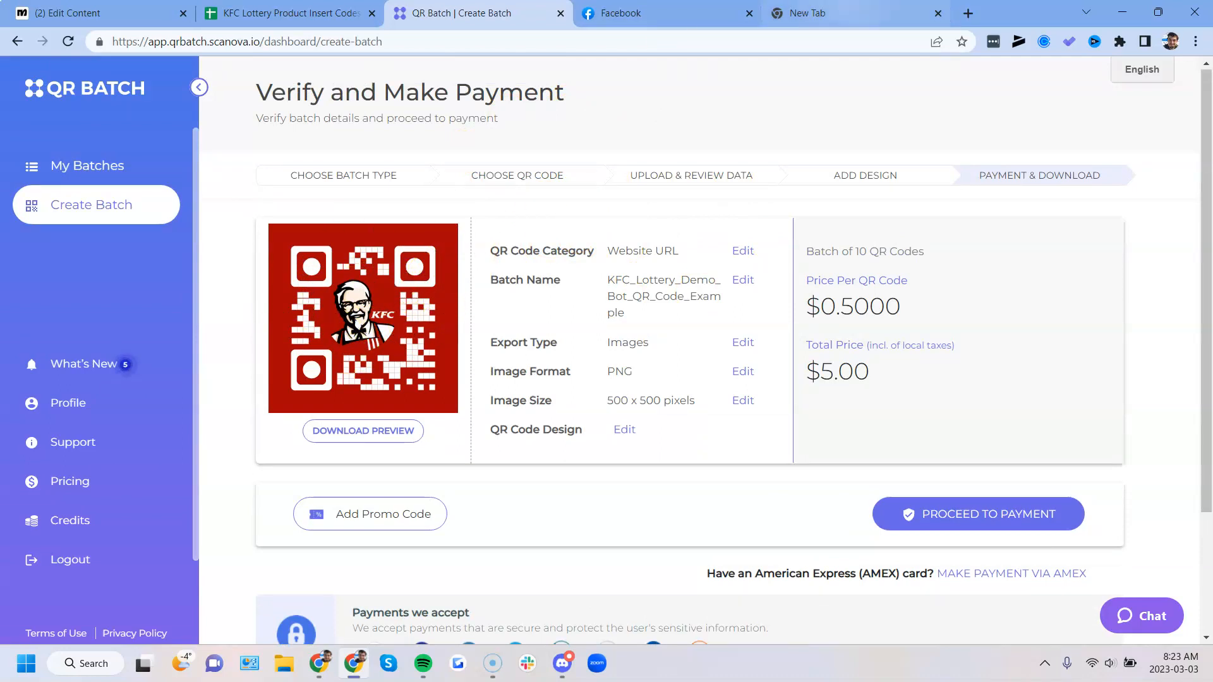
- Switch to the new browser tab and highlight the code nZ2BP at the end of the Messenger ref URL
{"action": "left_click", "coordinate": [825, 11]}
{"action": "left_click_drag", "start_coordinate": [380, 42], "coordinate": [109, 42]}
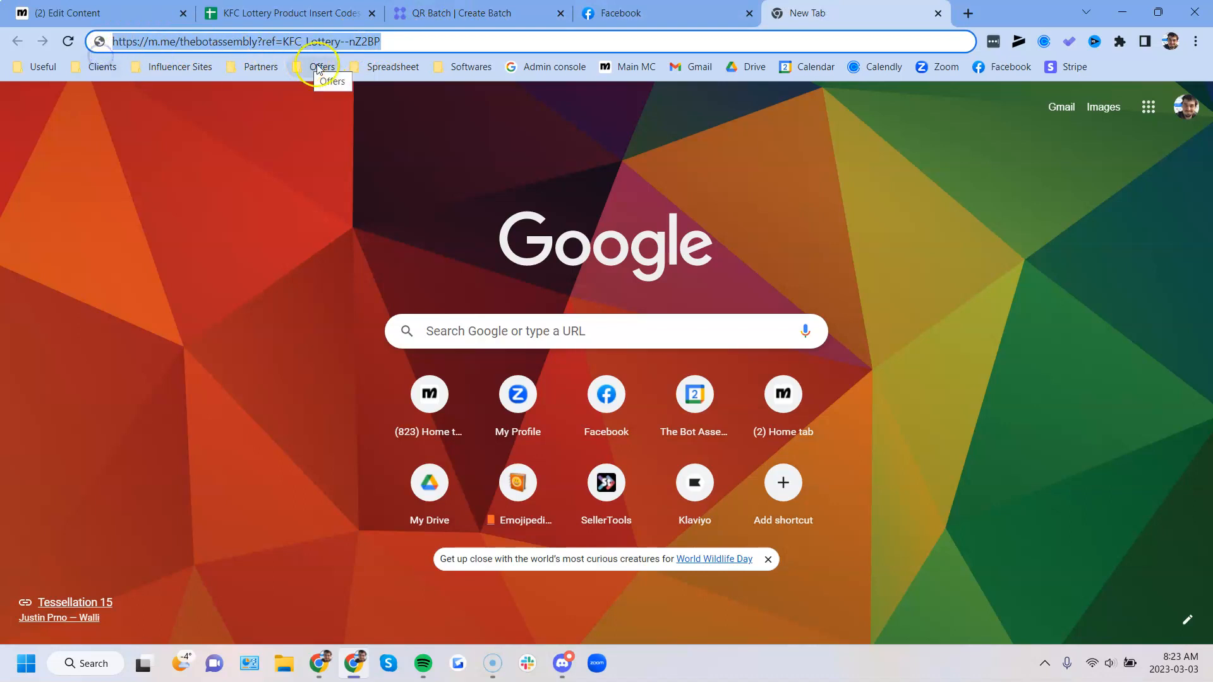
{"action": "left_click", "coordinate": [353, 42]}
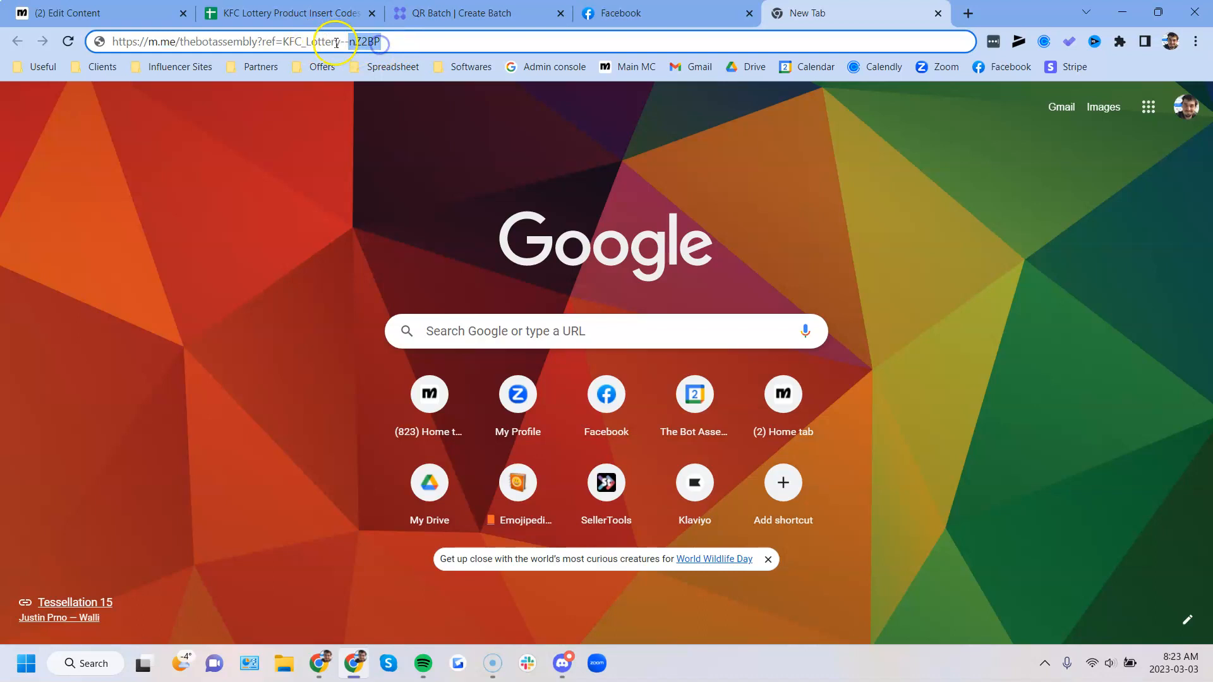
- Locate code nZ2BP and its prize in the spreadsheet's KFC Winning/Losing Codes sheet
{"action": "left_click", "coordinate": [278, 13]}
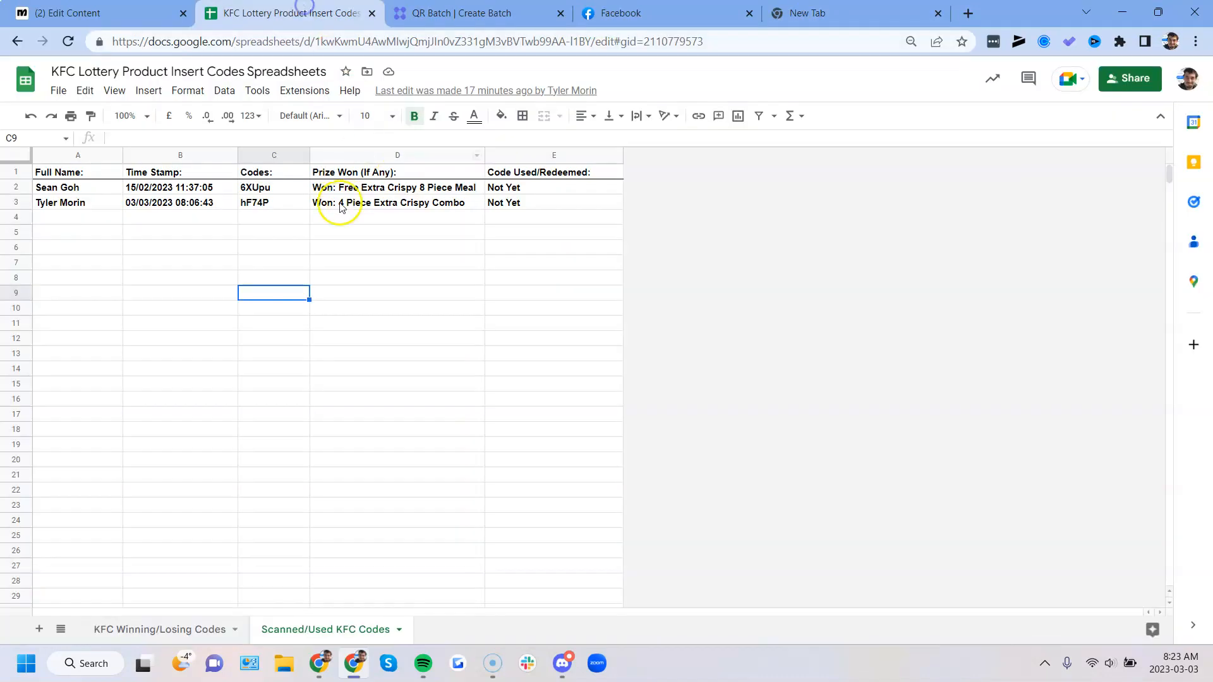
{"action": "left_click", "coordinate": [165, 627]}
{"action": "left_click", "coordinate": [117, 219]}
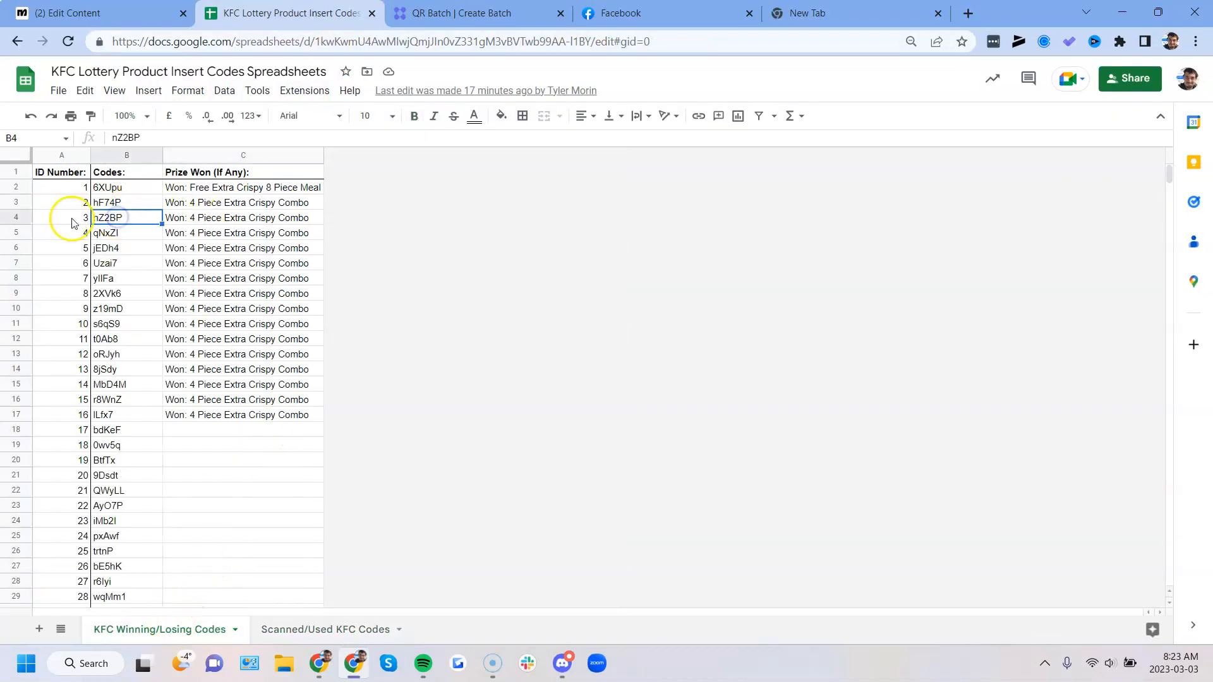
{"action": "left_click", "coordinate": [831, 13]}
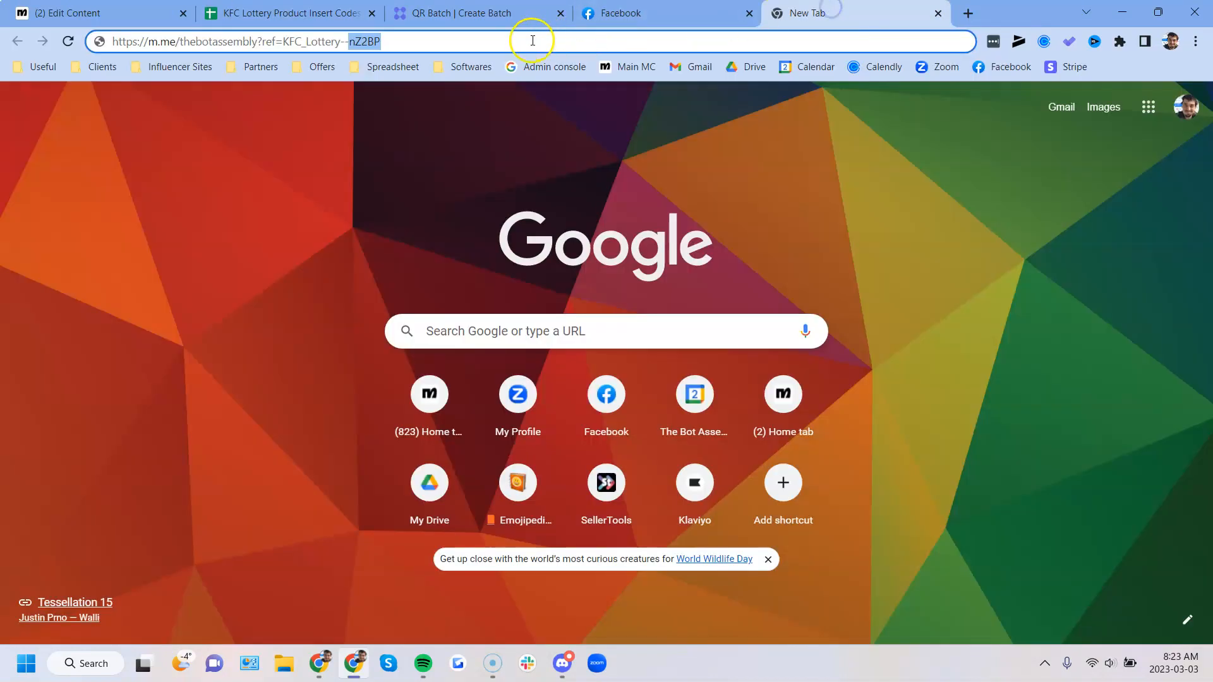
{"action": "key", "text": "Return"}
{"action": "left_click", "coordinate": [632, 13]}
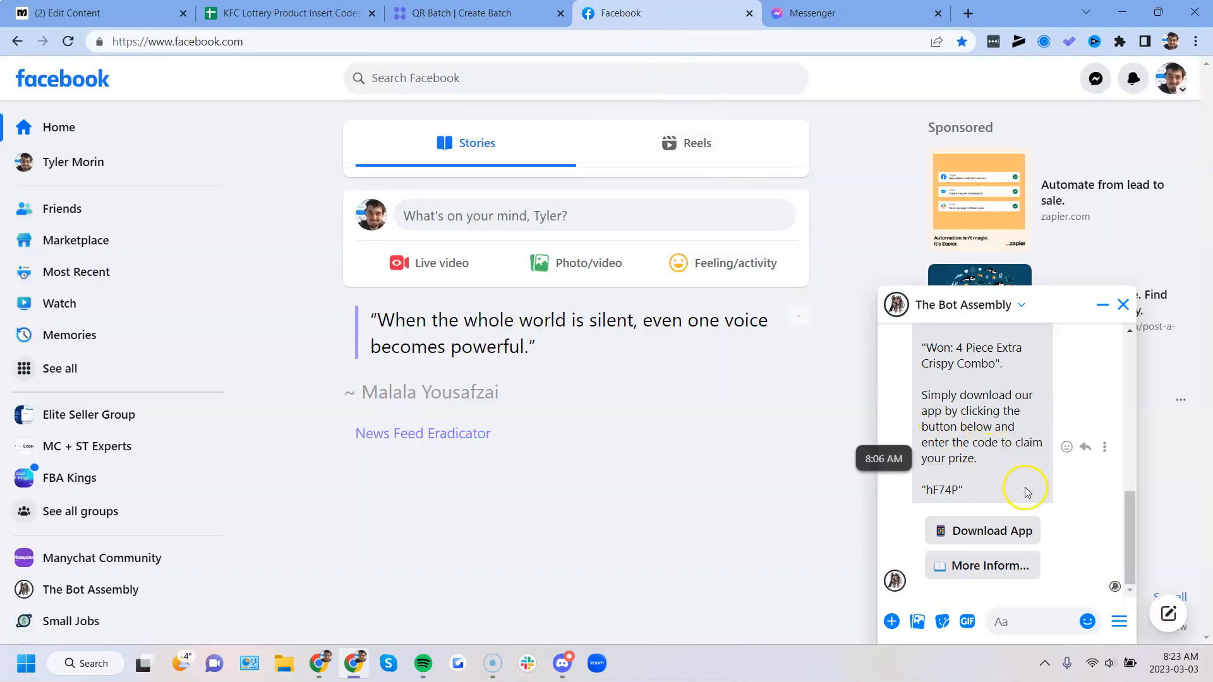
{"action": "left_click_drag", "start_coordinate": [1008, 464], "coordinate": [1012, 473]}
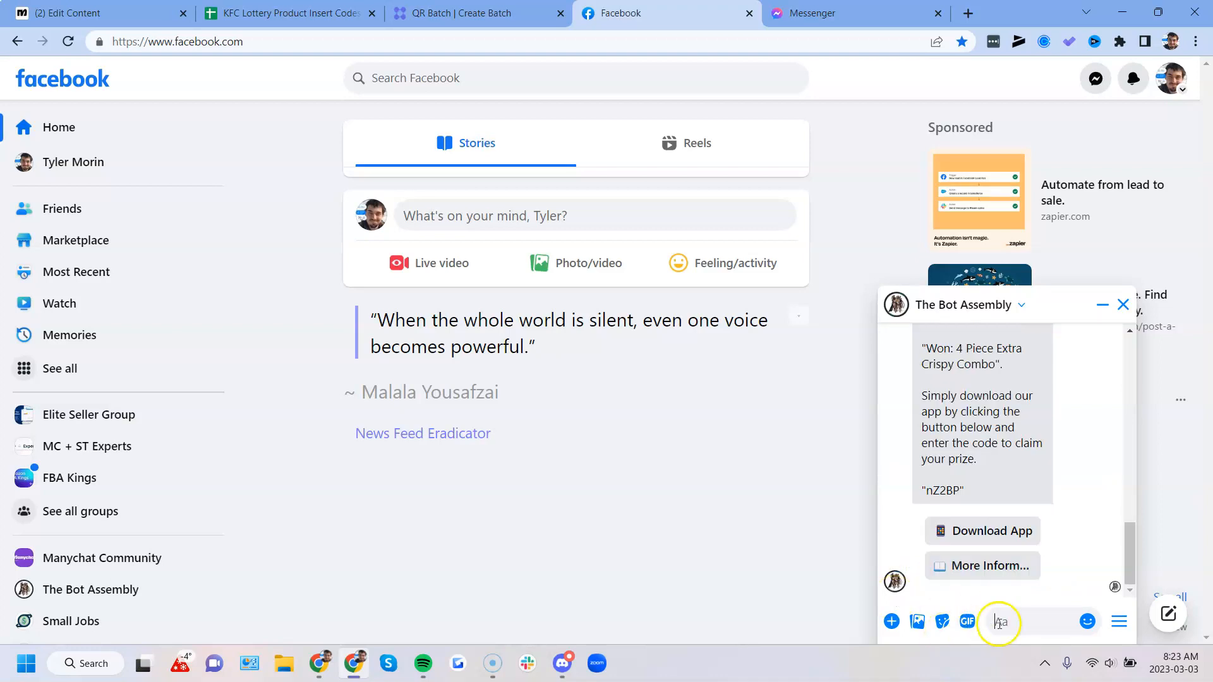
- Review the bot's result message for code nZ2BP, highlighting the prize and the instructions for claiming it
{"action": "scroll", "coordinate": [1017, 530], "scroll_direction": "up", "scroll_amount": 2}
{"action": "left_click_drag", "start_coordinate": [921, 396], "coordinate": [1007, 397]}
{"action": "left_click_drag", "start_coordinate": [1003, 444], "coordinate": [917, 427]}
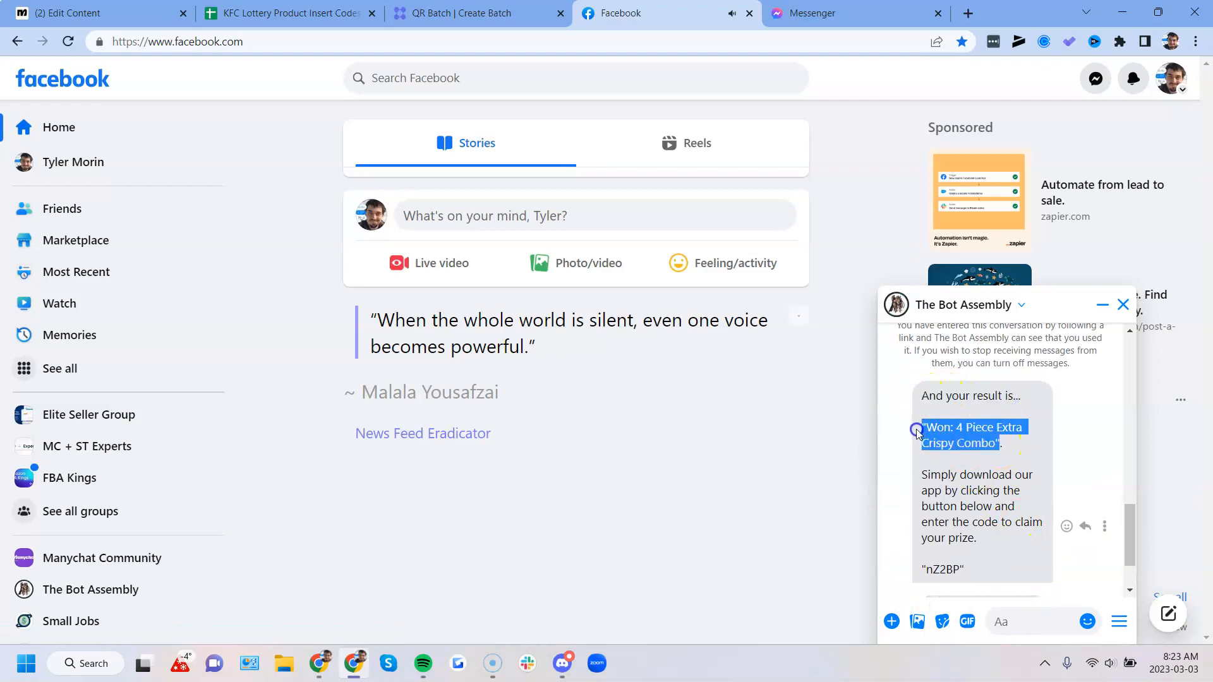
{"action": "left_click", "coordinate": [924, 472]}
{"action": "left_click_drag", "start_coordinate": [924, 474], "coordinate": [994, 540]}
{"action": "scroll", "coordinate": [993, 540], "scroll_direction": "down", "scroll_amount": 1}
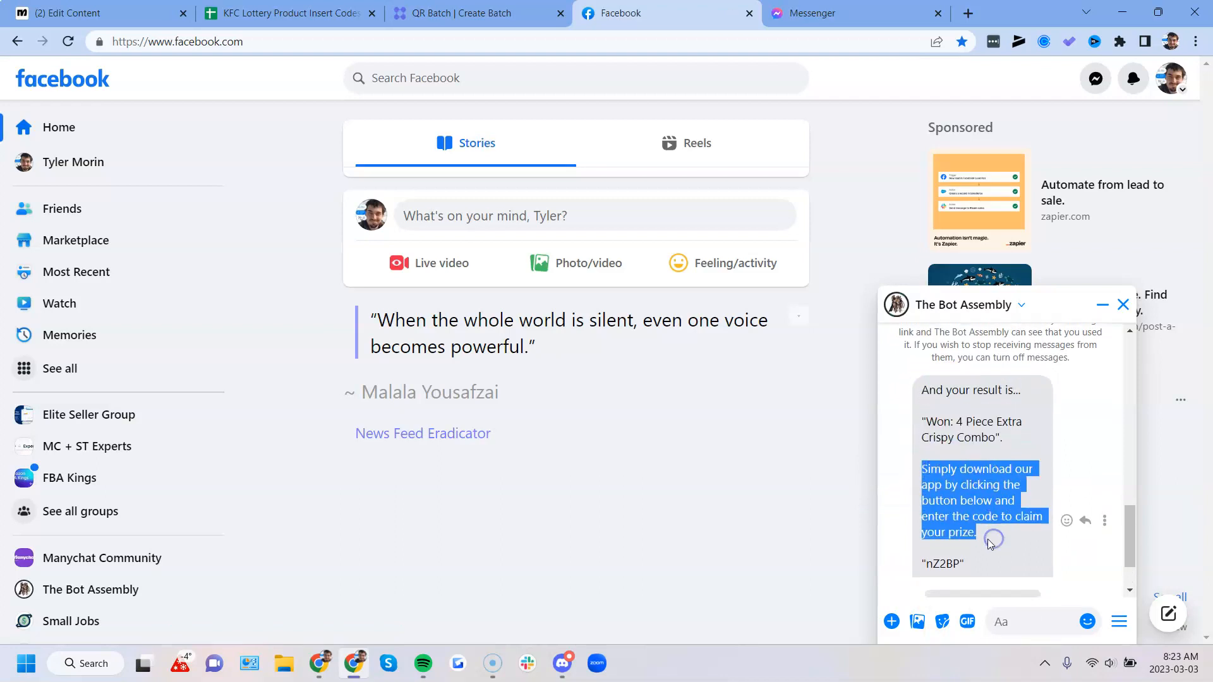
{"action": "left_click_drag", "start_coordinate": [966, 494], "coordinate": [927, 493]}
{"action": "left_click", "coordinate": [970, 491]}
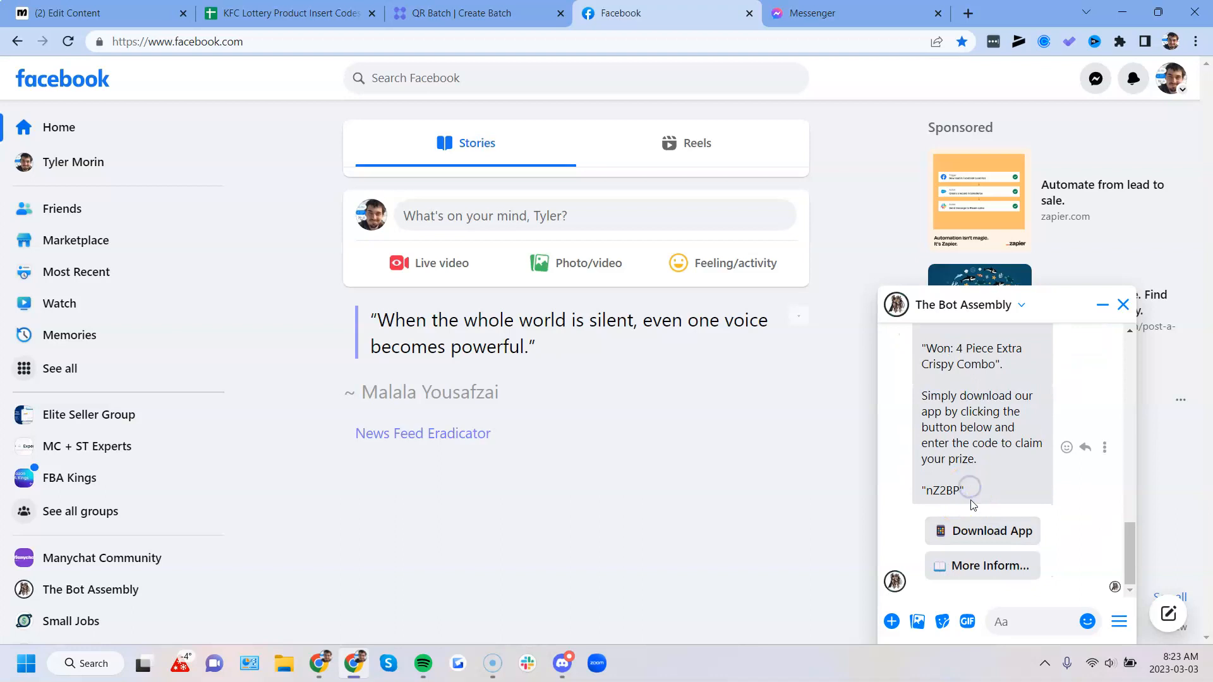
{"action": "scroll", "coordinate": [974, 471], "scroll_direction": "up", "scroll_amount": 1}
{"action": "left_click_drag", "start_coordinate": [929, 396], "coordinate": [996, 566]}
{"action": "scroll", "coordinate": [1085, 490], "scroll_direction": "down", "scroll_amount": 1}
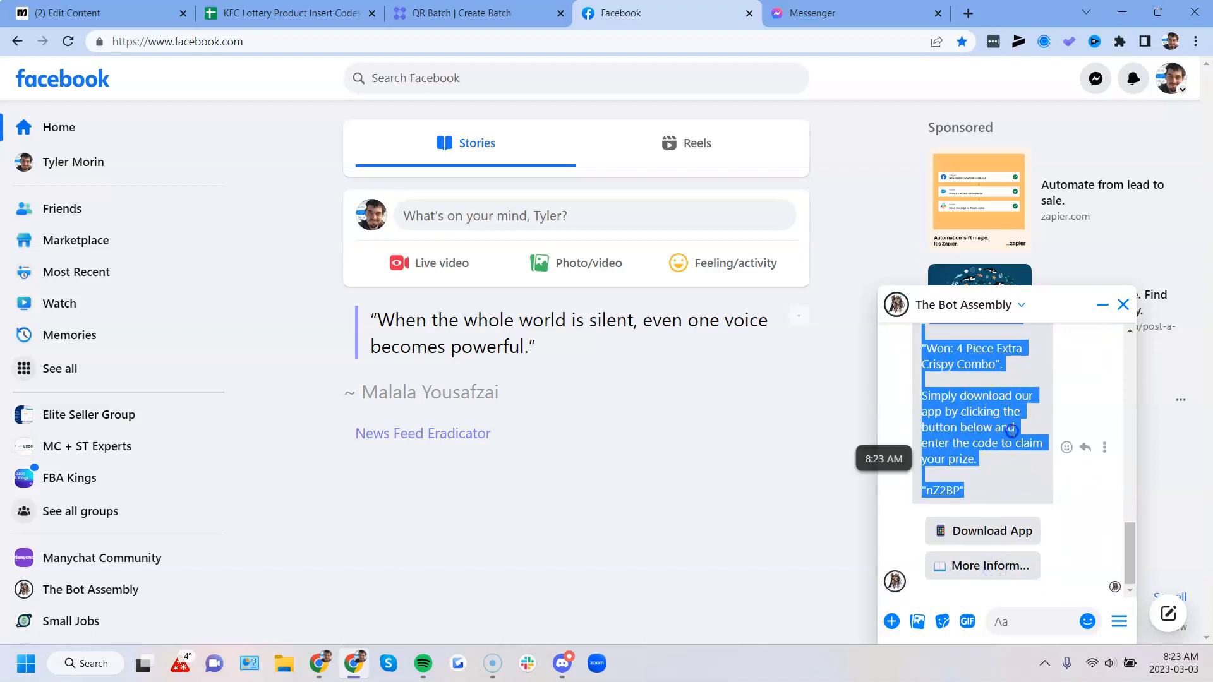
{"action": "left_click", "coordinate": [1011, 429]}
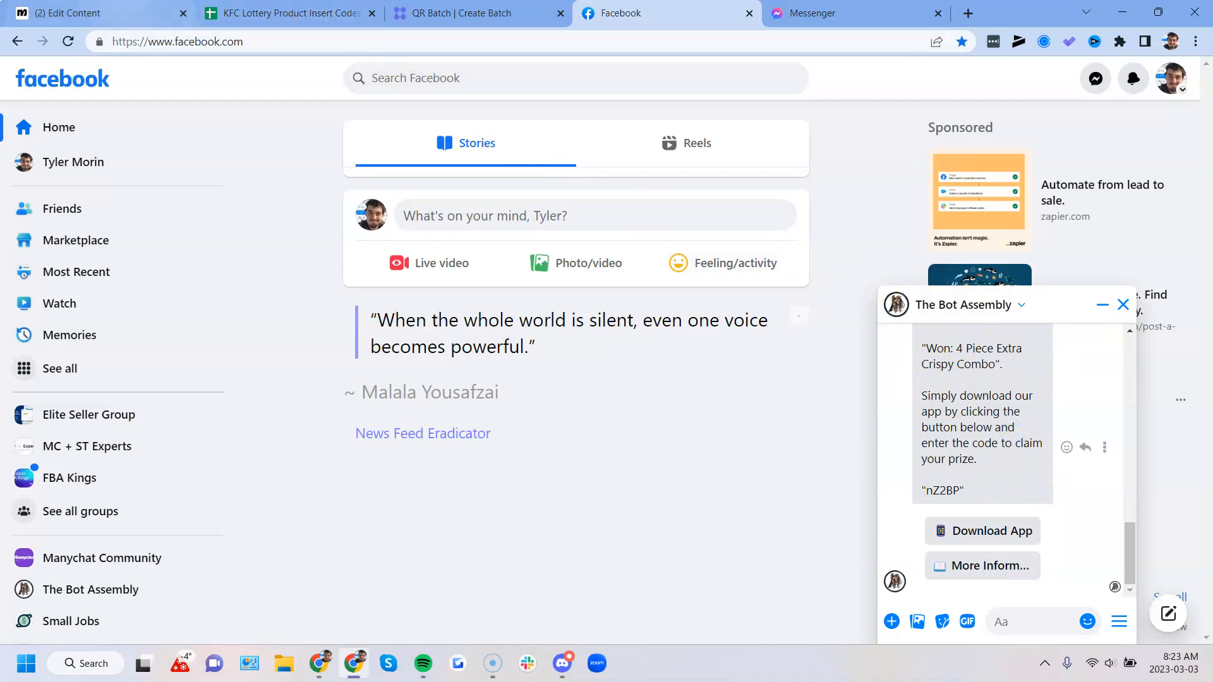
- Return to Manychat, close the ref URL details and bring the whole KFC Lottery Starting Flow 1.0 Flow into view
{"action": "left_click", "coordinate": [151, 13]}
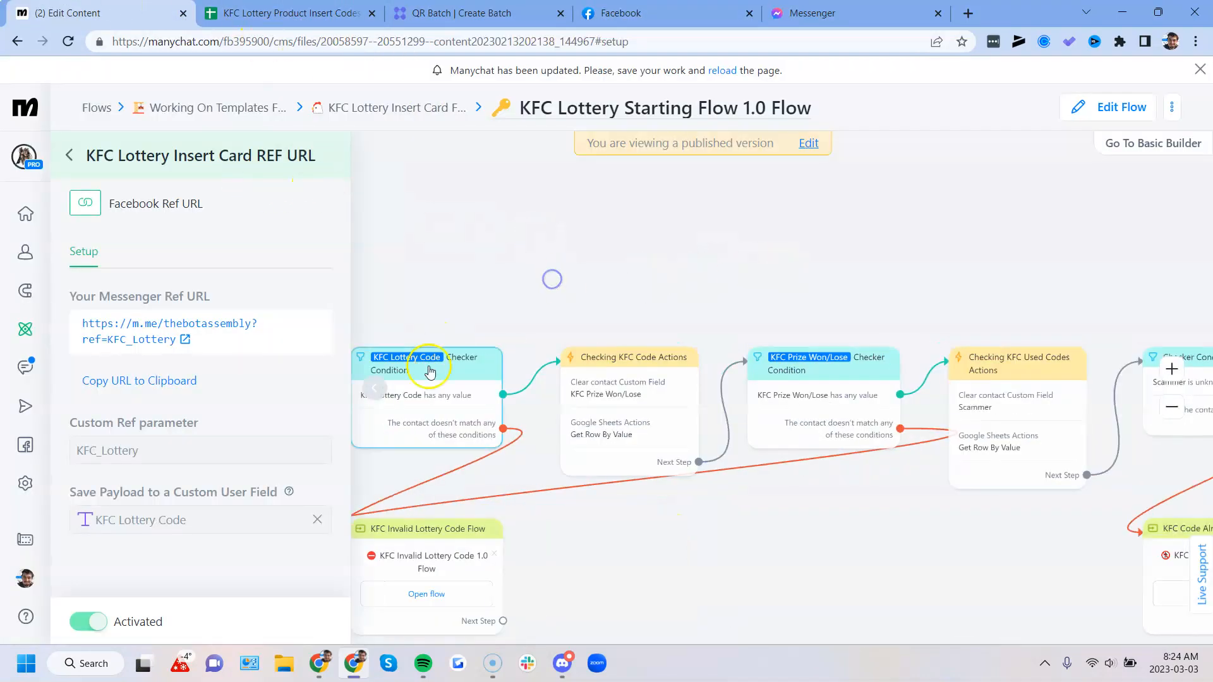
{"action": "left_click", "coordinate": [355, 391]}
{"action": "left_click_drag", "start_coordinate": [785, 532], "coordinate": [490, 492]}
{"action": "scroll", "coordinate": [581, 495], "scroll_direction": "down", "scroll_amount": 3}
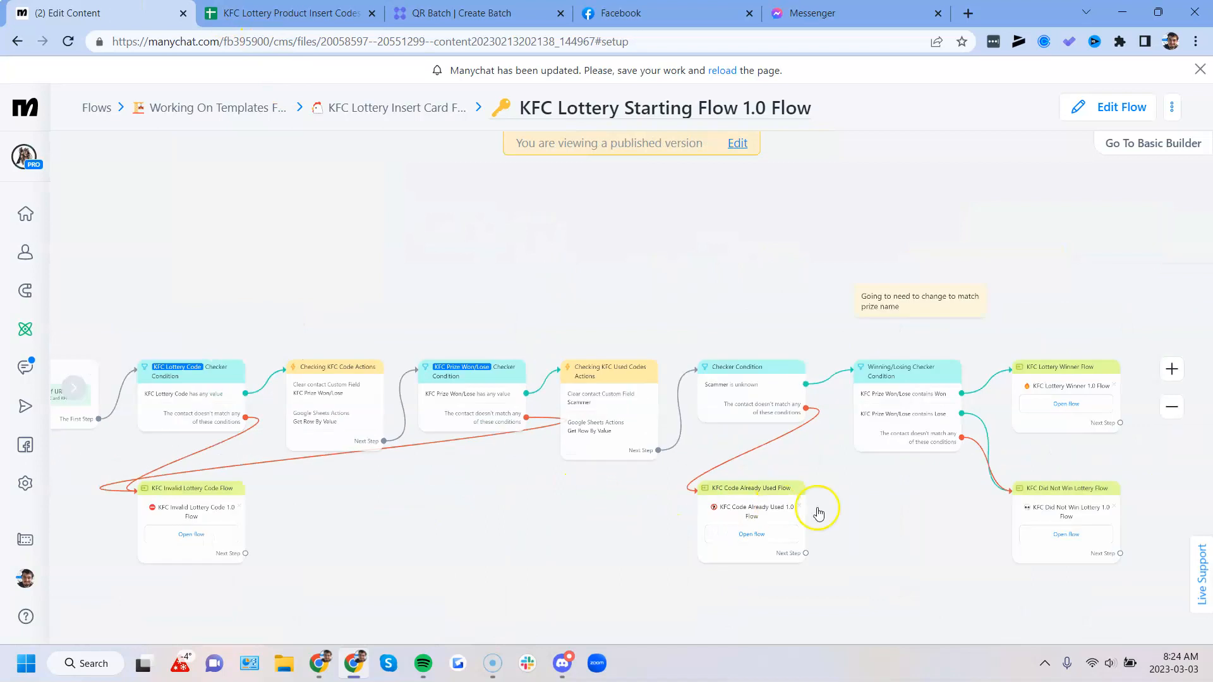
- Check the logged scan of code nZ2BP in the spreadsheet's Scanned/Used KFC Codes sheet by highlighting A4:E4
{"action": "left_click", "coordinate": [313, 13]}
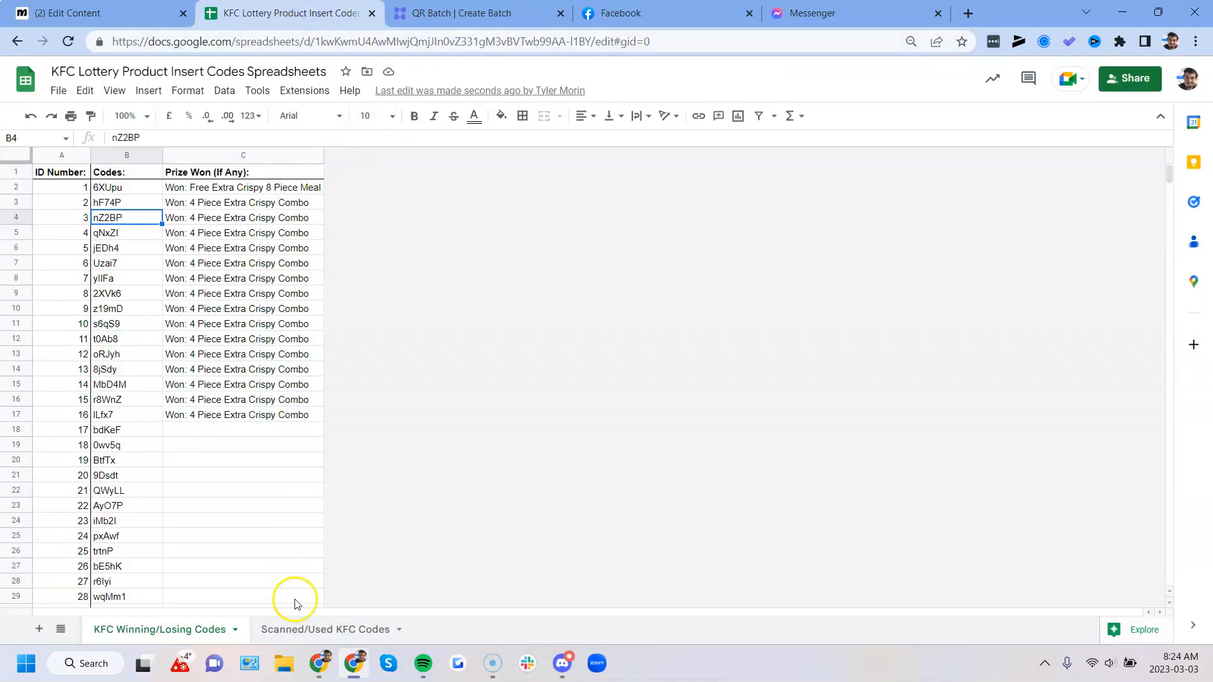
{"action": "left_click", "coordinate": [308, 627]}
{"action": "left_click_drag", "start_coordinate": [67, 217], "coordinate": [533, 217]}
{"action": "left_click", "coordinate": [468, 252]}
{"action": "left_click_drag", "start_coordinate": [89, 221], "coordinate": [530, 221]}
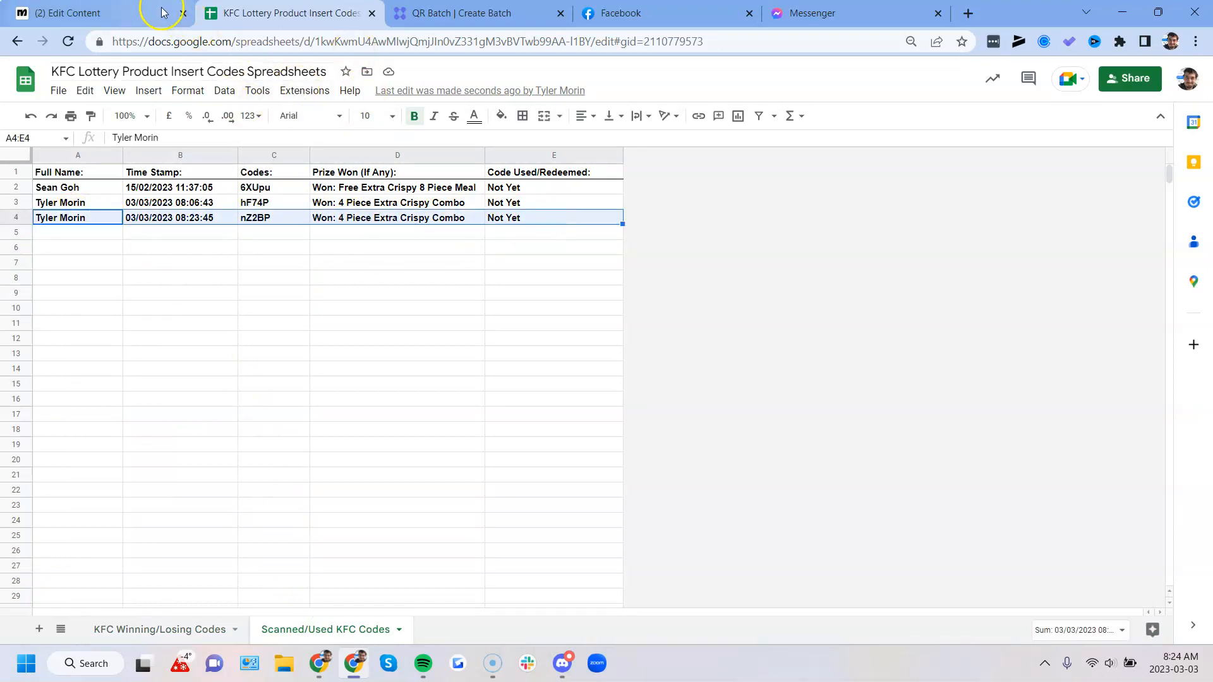
- Revisit the starting flow in Manychat, then highlight codes B2:B25 in the spreadsheet's KFC Winning/Losing Codes sheet
{"action": "left_click", "coordinate": [137, 6]}
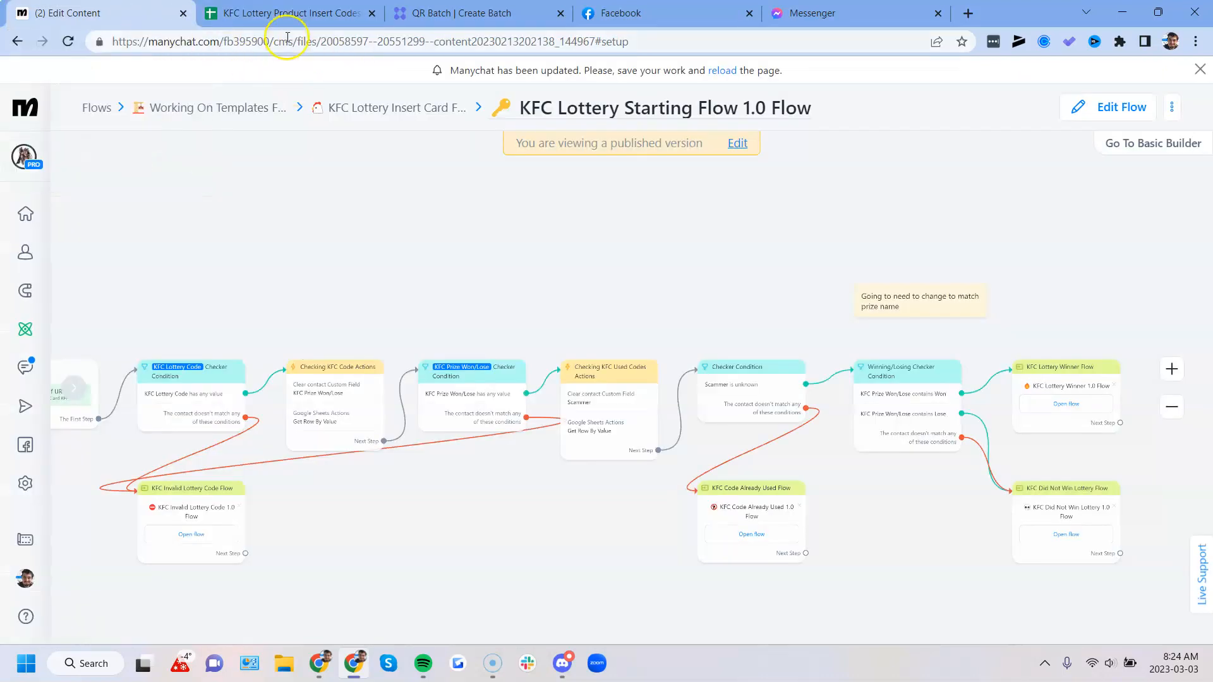
{"action": "left_click", "coordinate": [285, 13]}
{"action": "left_click", "coordinate": [184, 283]}
{"action": "left_click", "coordinate": [160, 629]}
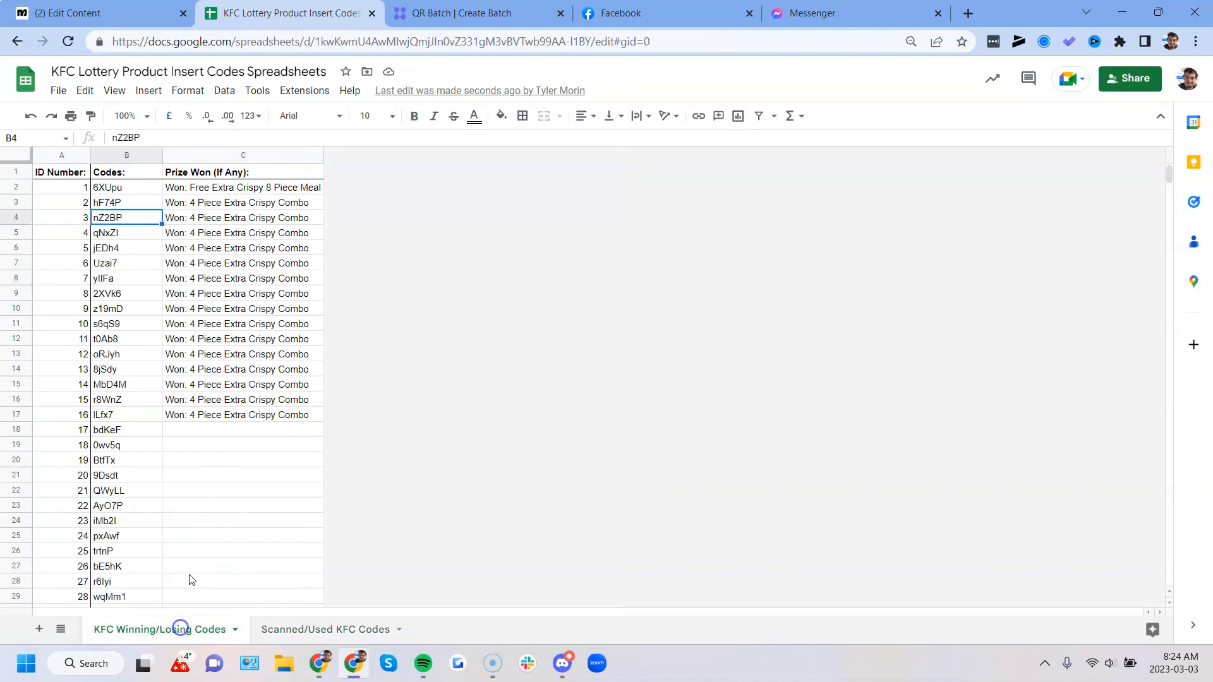
{"action": "left_click_drag", "start_coordinate": [109, 187], "coordinate": [146, 541]}
{"action": "scroll", "coordinate": [149, 541], "scroll_direction": "down", "scroll_amount": 8}
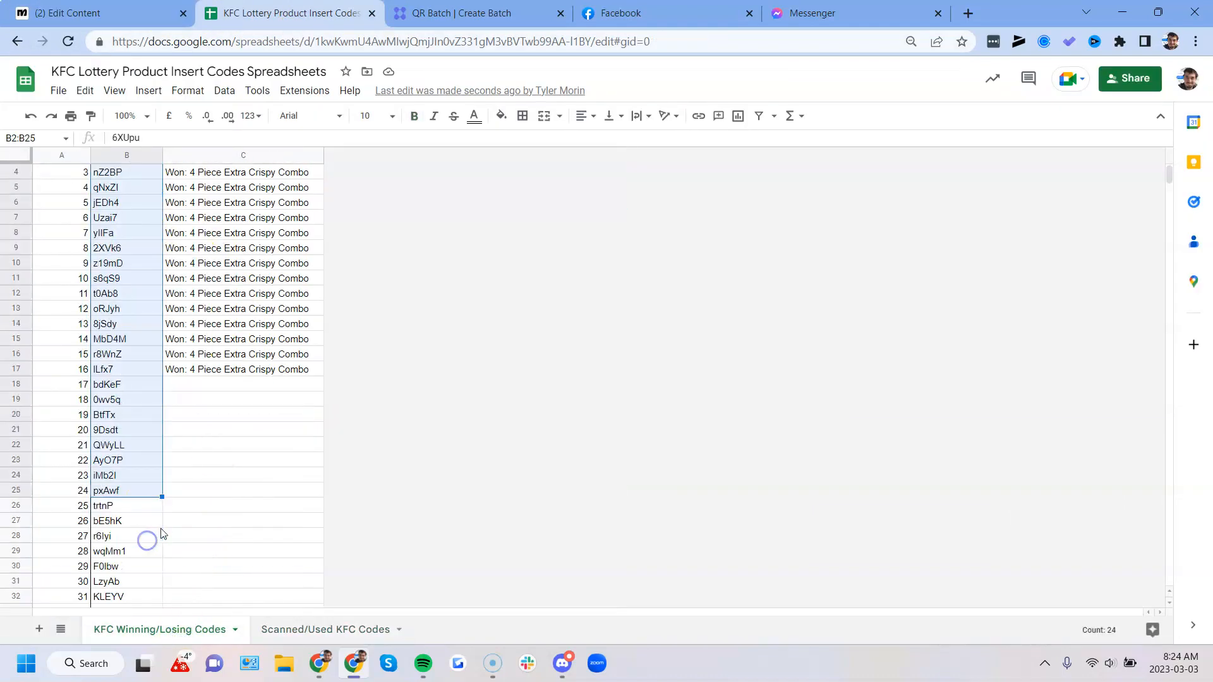
{"action": "scroll", "coordinate": [150, 471], "scroll_direction": "up", "scroll_amount": 8}
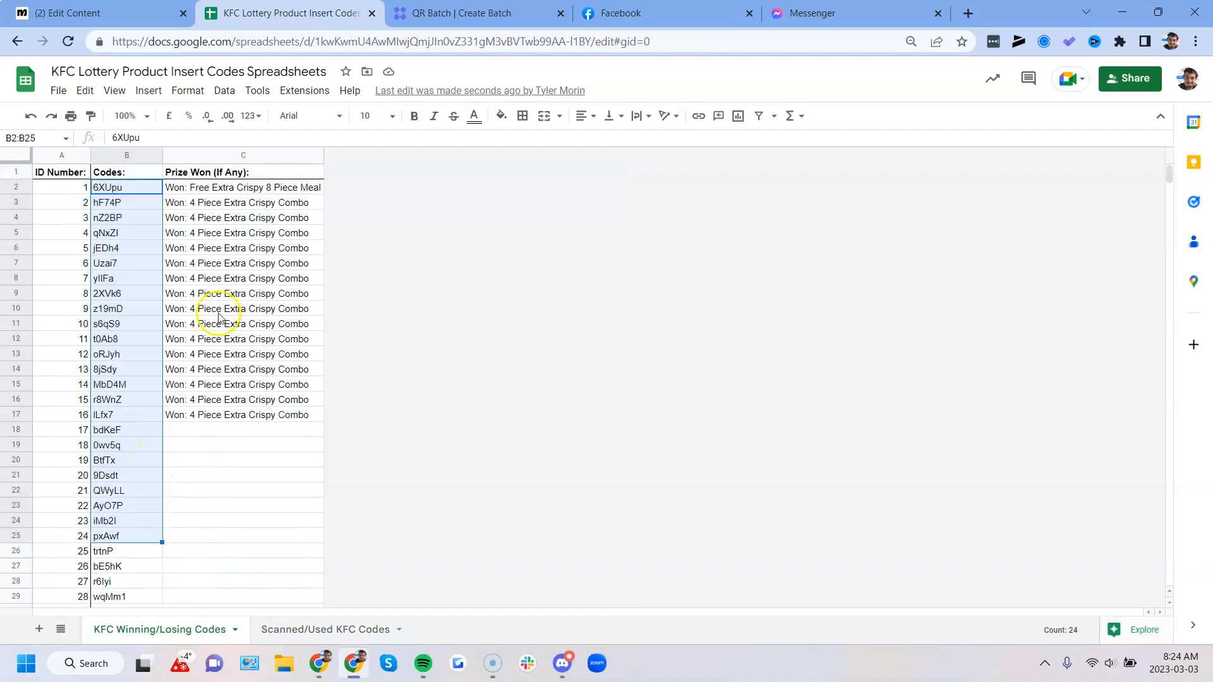
- Examine the Prize Won column, highlighting the empty cells C18:C23 of non-winning codes and a winning entry in C16
{"action": "left_click_drag", "start_coordinate": [208, 202], "coordinate": [209, 506]}
{"action": "left_click", "coordinate": [209, 464]}
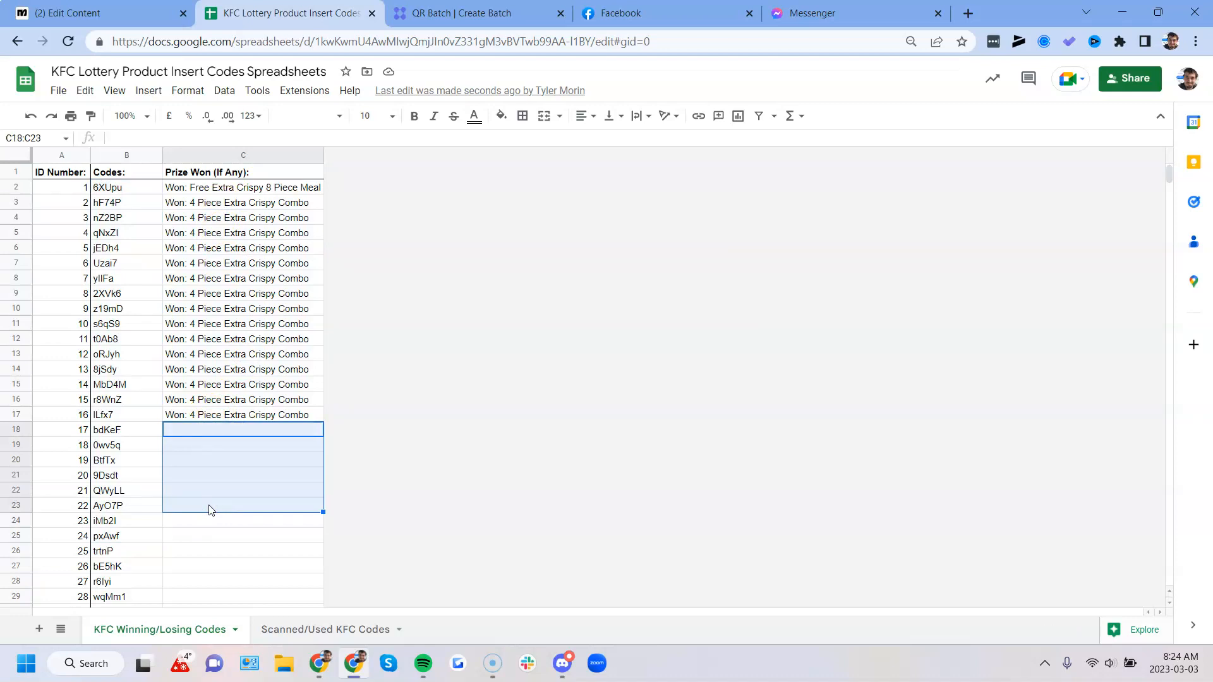
{"action": "left_click", "coordinate": [245, 537]}
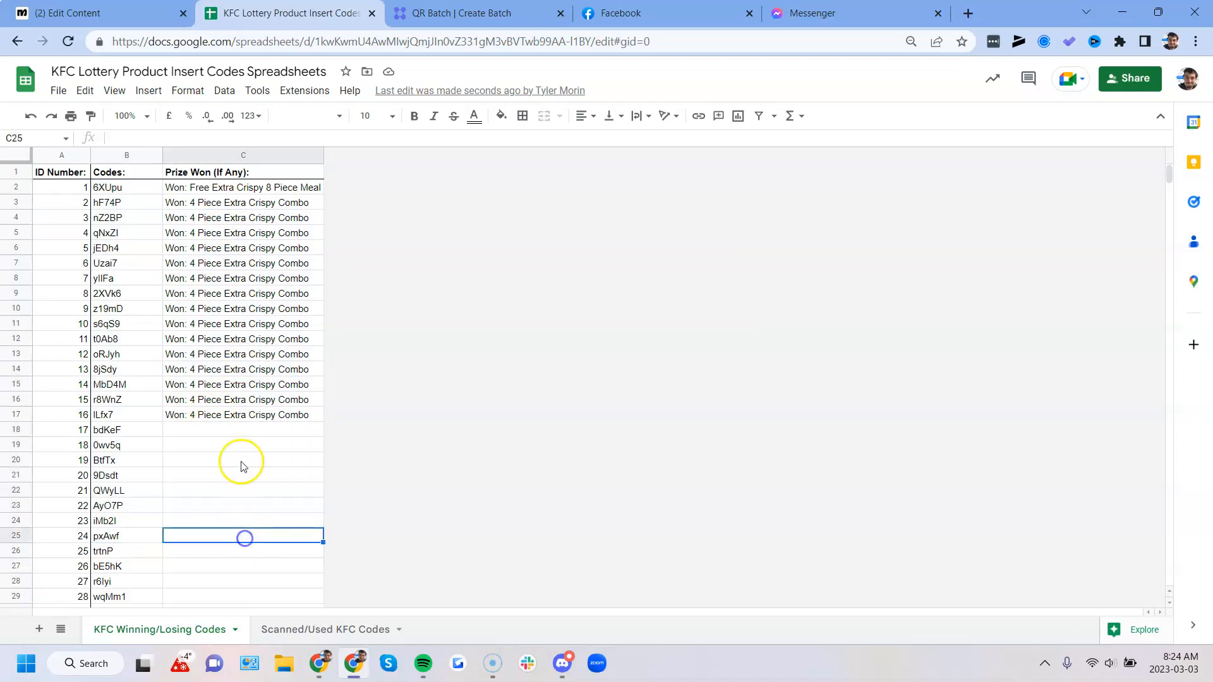
{"action": "left_click", "coordinate": [262, 401]}
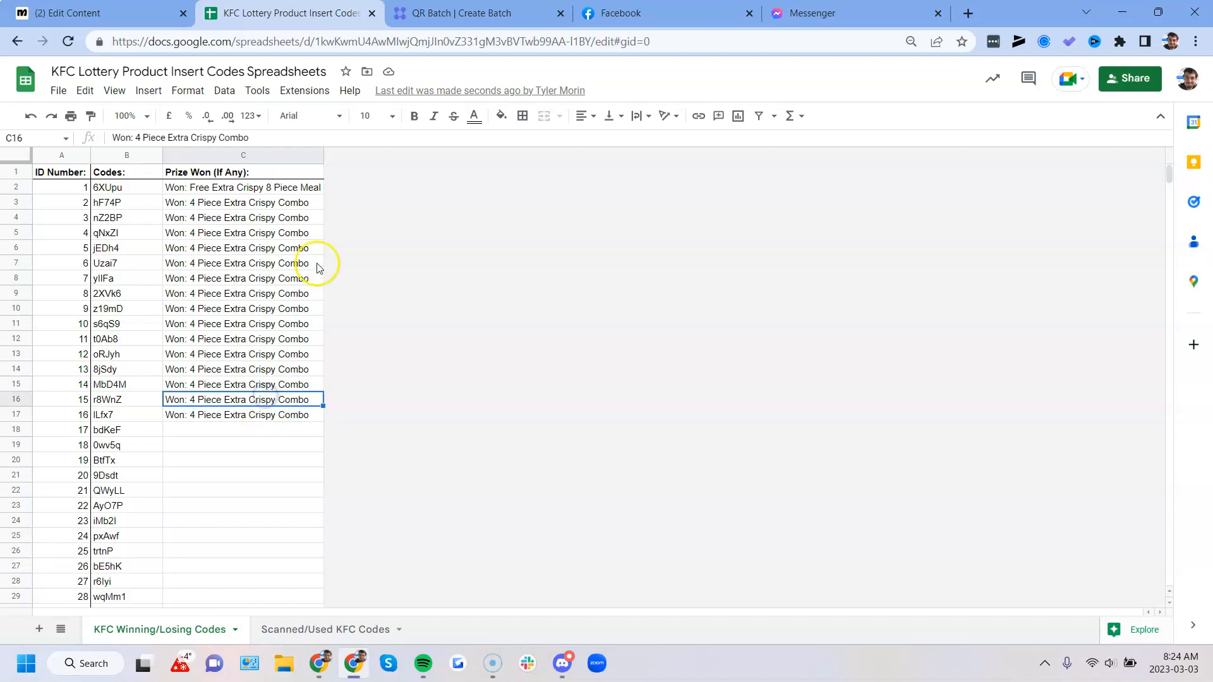
- Open the KFC Lottery Insert Card Folder in Manychat, reload the updated page and look over the folder's flows
{"action": "left_click", "coordinate": [147, 12]}
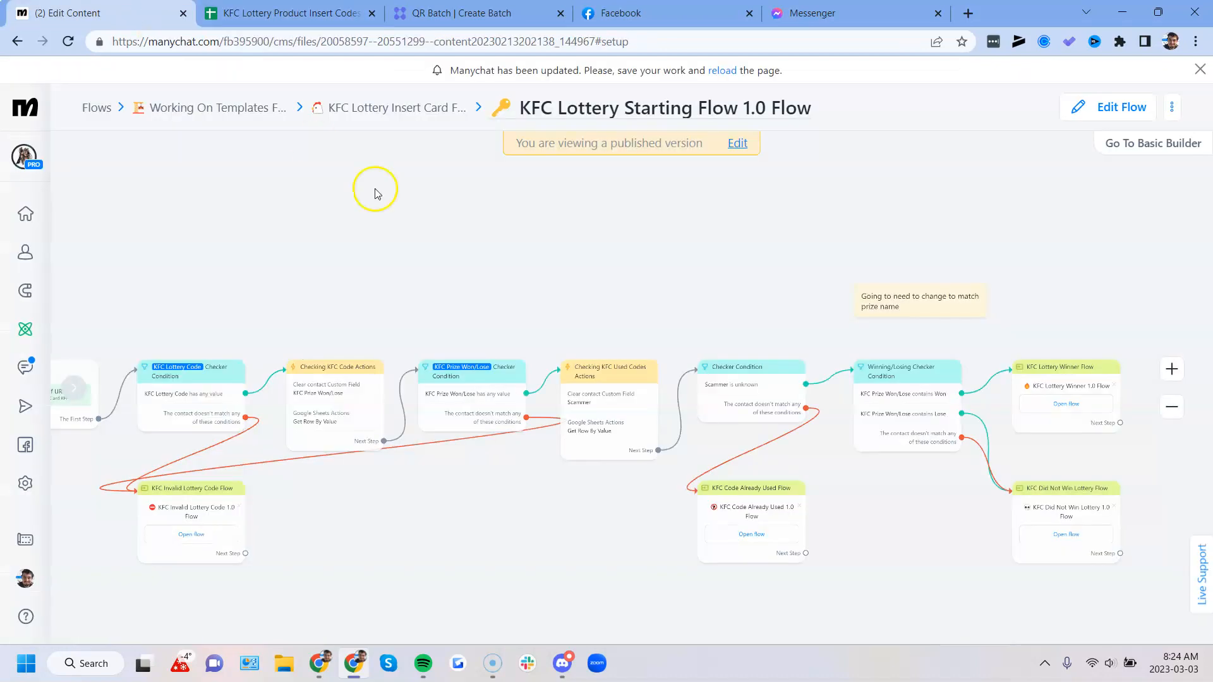
{"action": "left_click", "coordinate": [362, 109]}
{"action": "scroll", "coordinate": [577, 384], "scroll_direction": "down", "scroll_amount": 2}
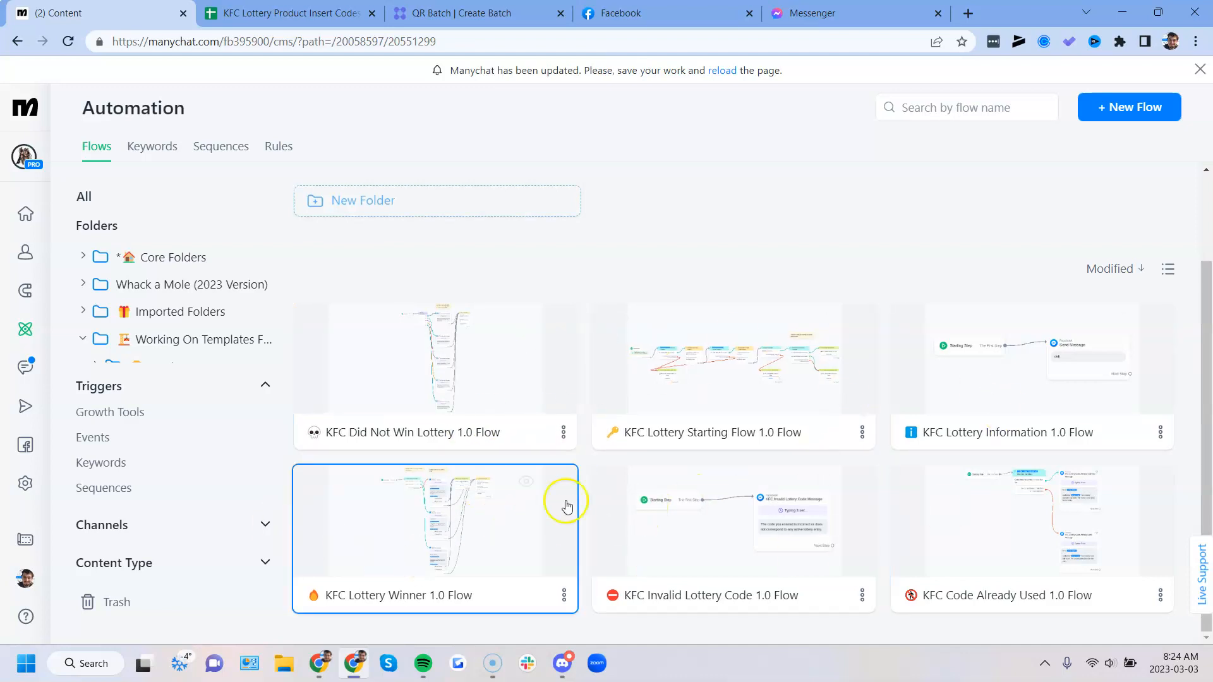
{"action": "left_click", "coordinate": [723, 70]}
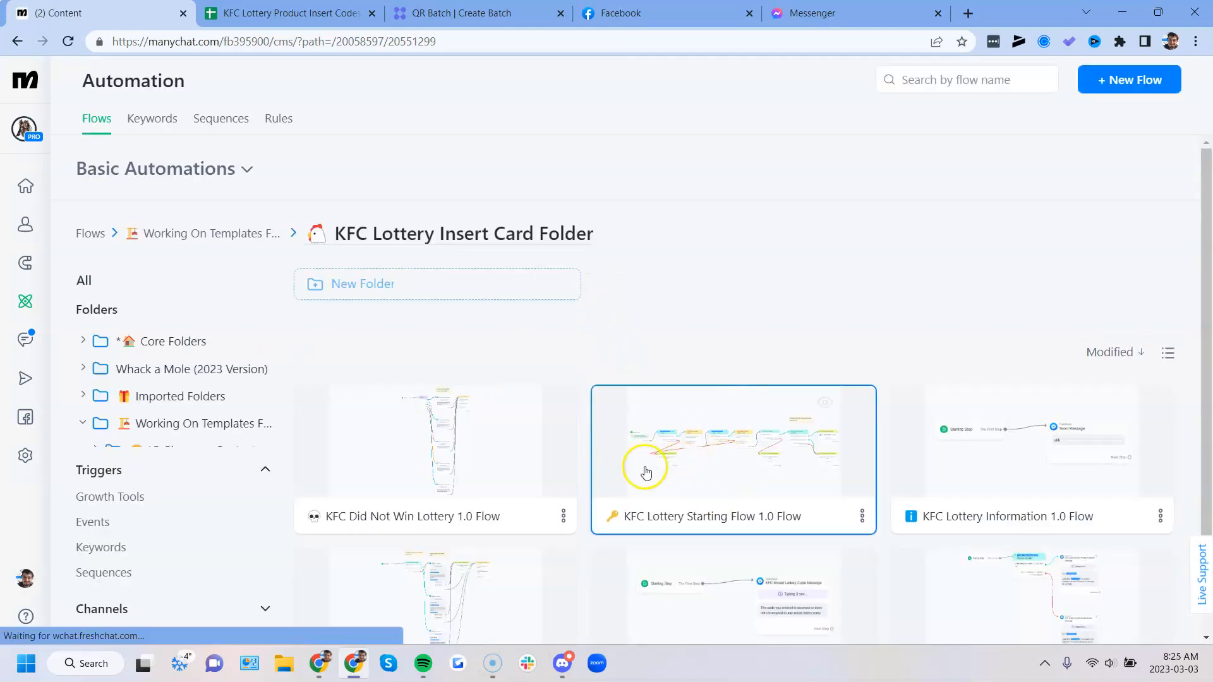
{"action": "scroll", "coordinate": [642, 467], "scroll_direction": "down", "scroll_amount": 1}
{"action": "scroll", "coordinate": [379, 259], "scroll_direction": "up", "scroll_amount": 1}
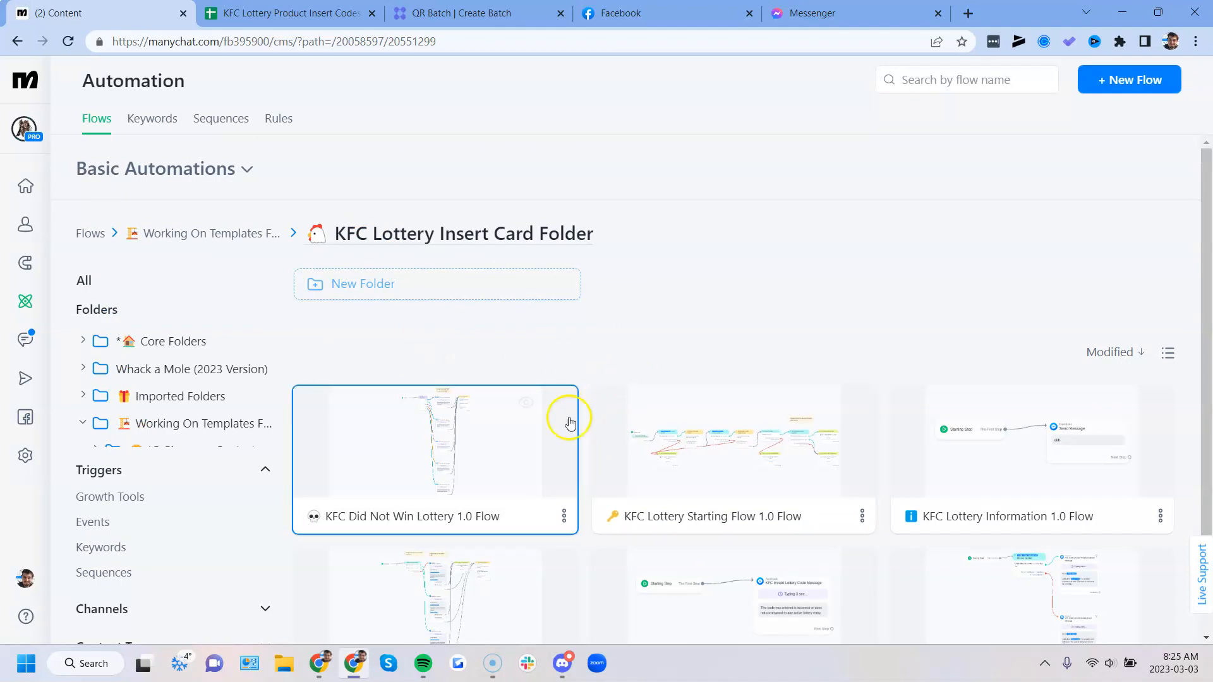
{"action": "scroll", "coordinate": [585, 435], "scroll_direction": "down", "scroll_amount": 3}
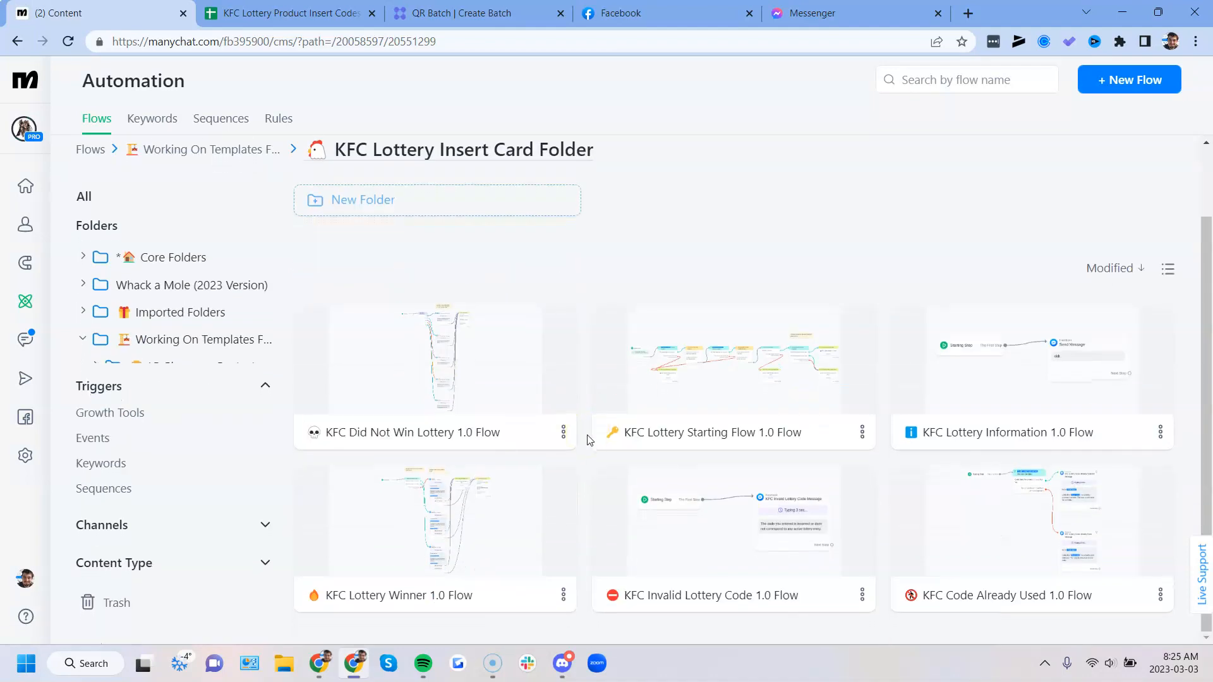